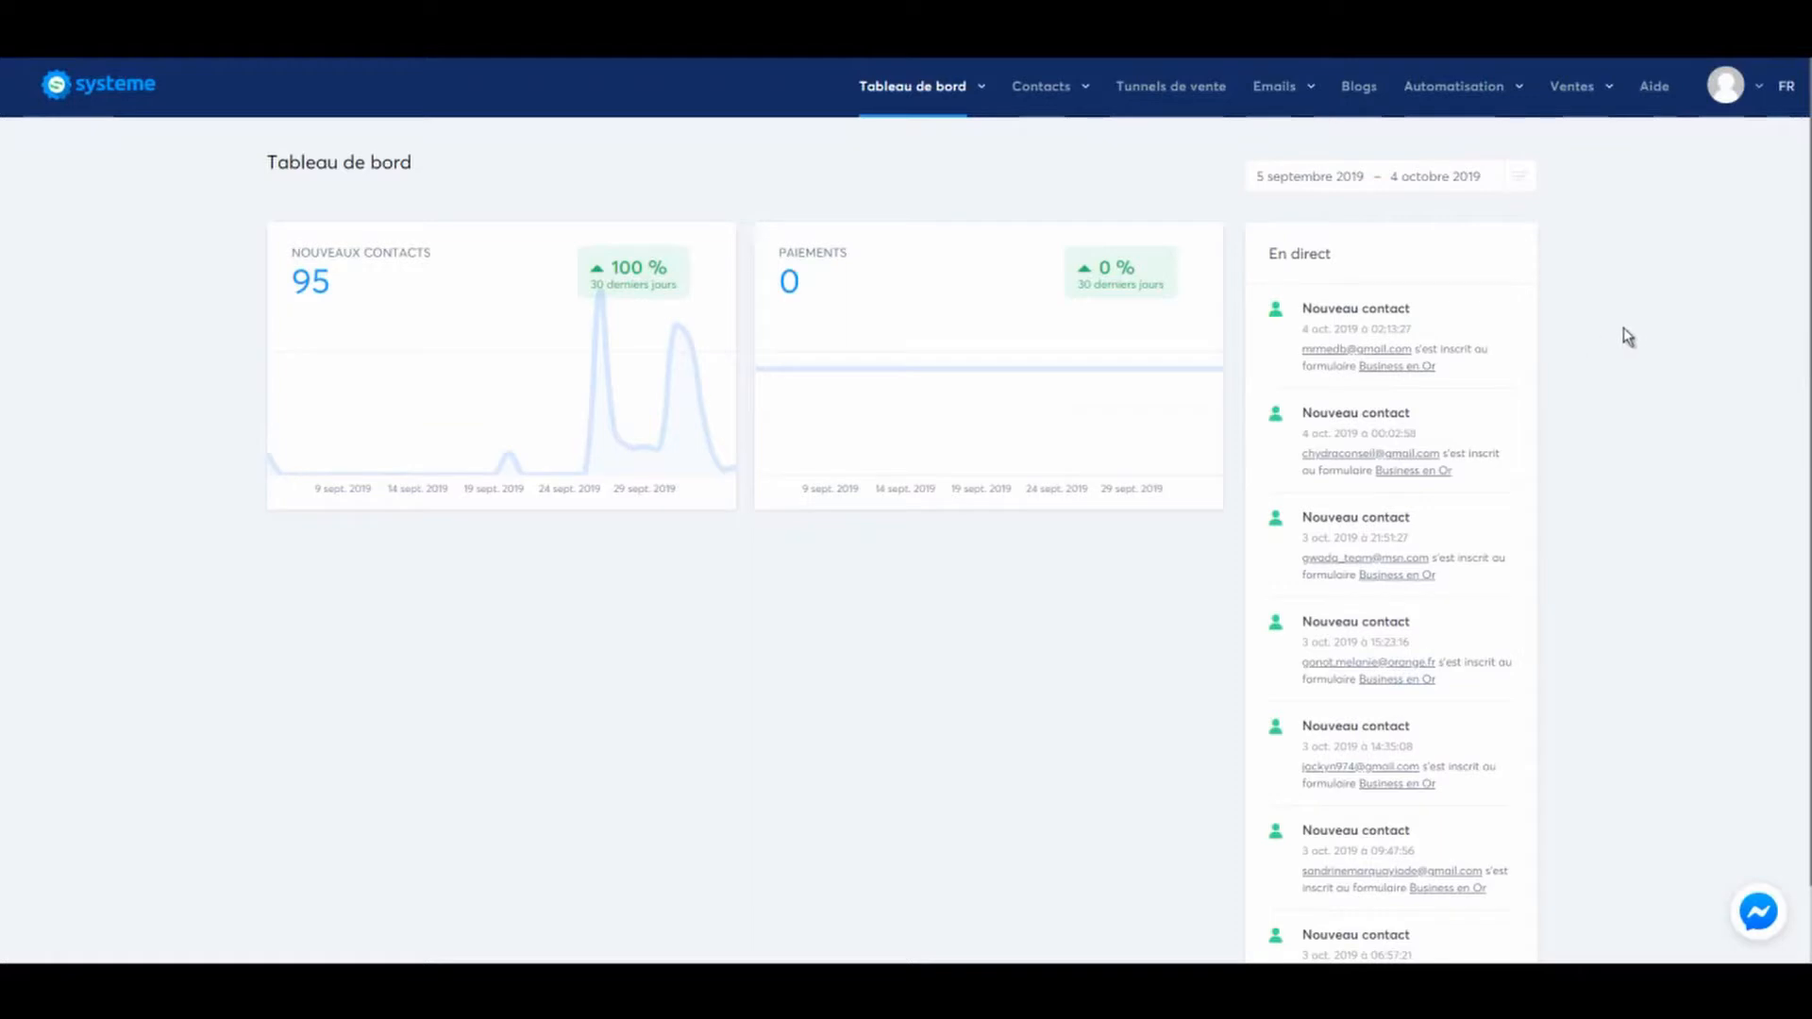
# Create a new sales funnel named TEST with the "Construisez votre audience" type, keeping Euro as the currency
pyautogui.click(1187, 97)
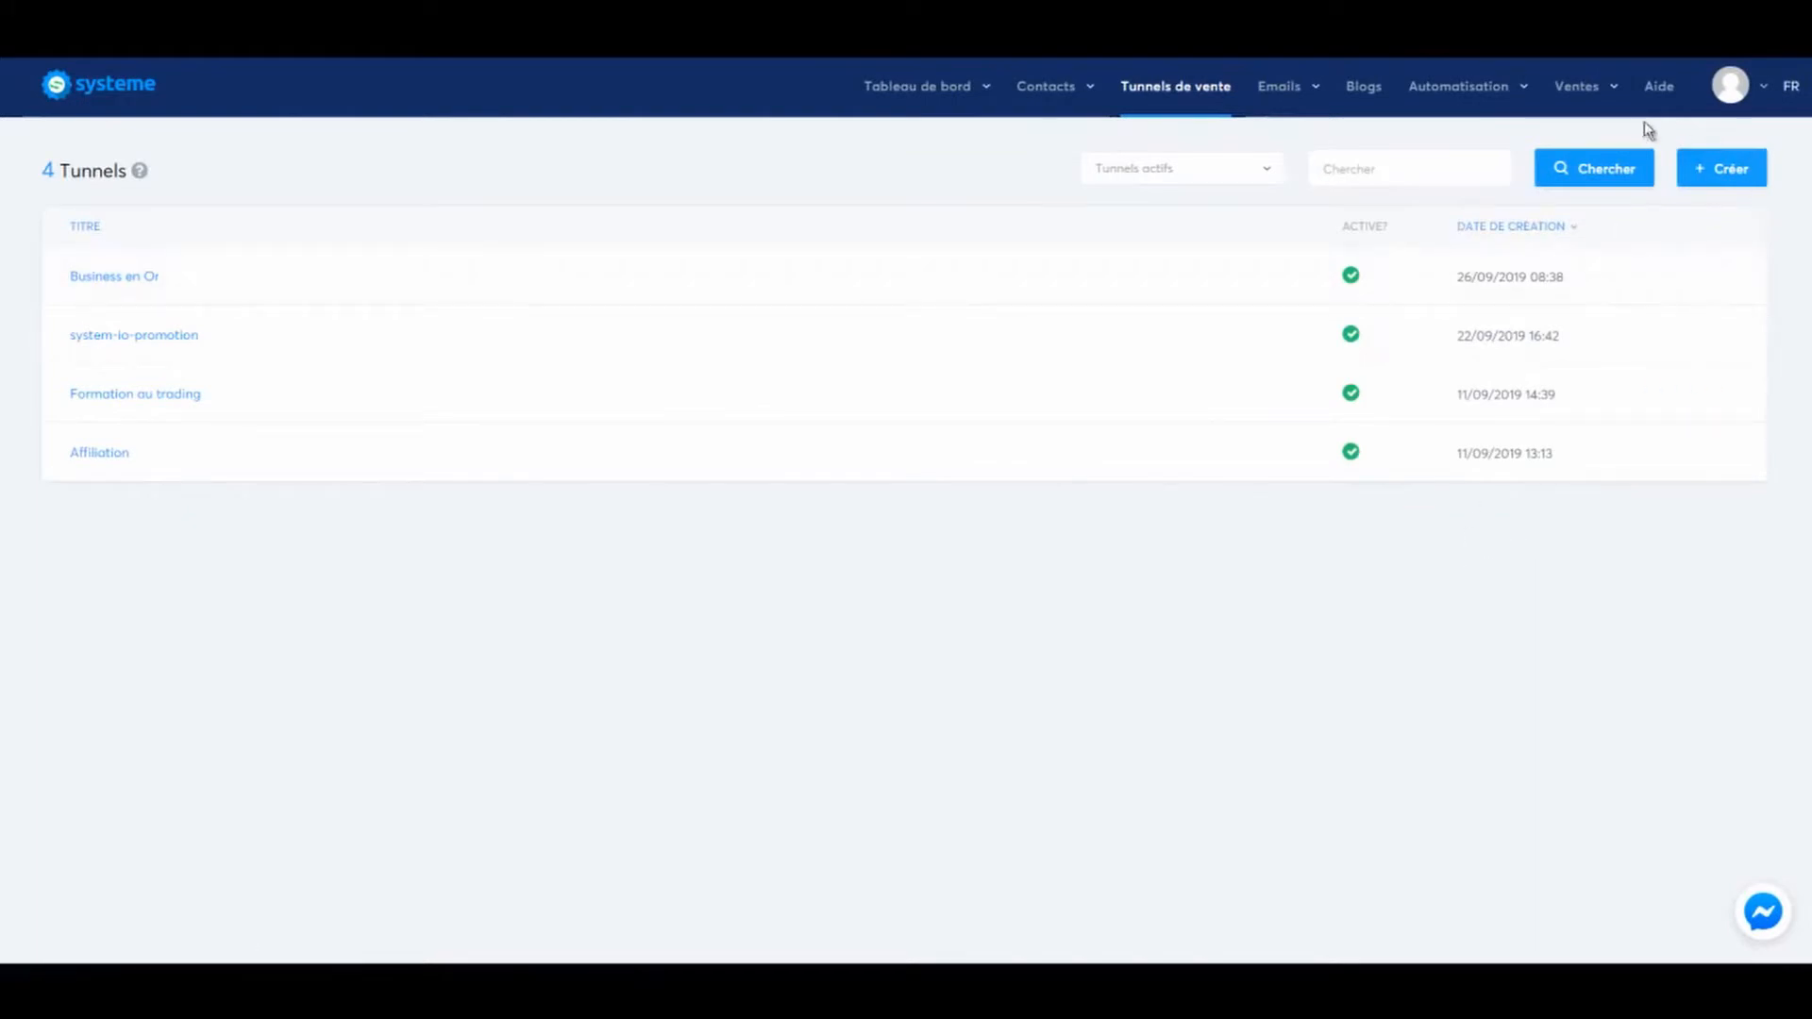
pyautogui.click(1731, 169)
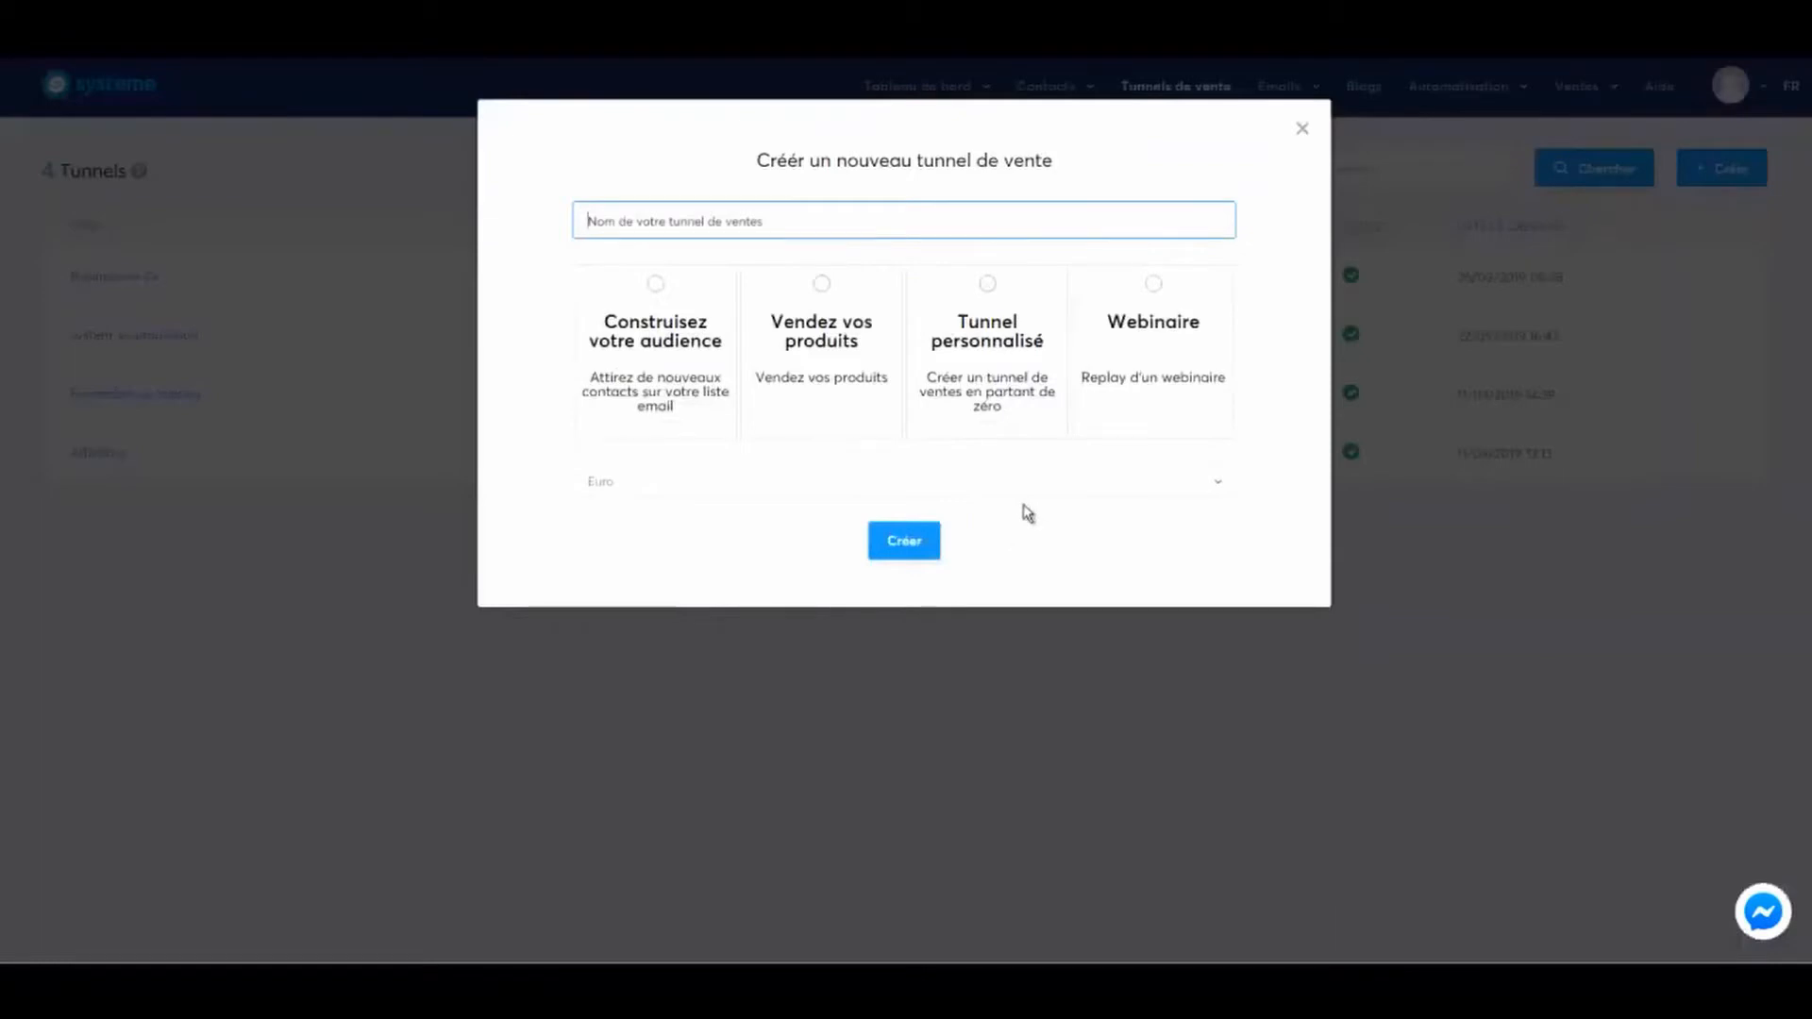
pyautogui.click(818, 222)
pyautogui.write('test')
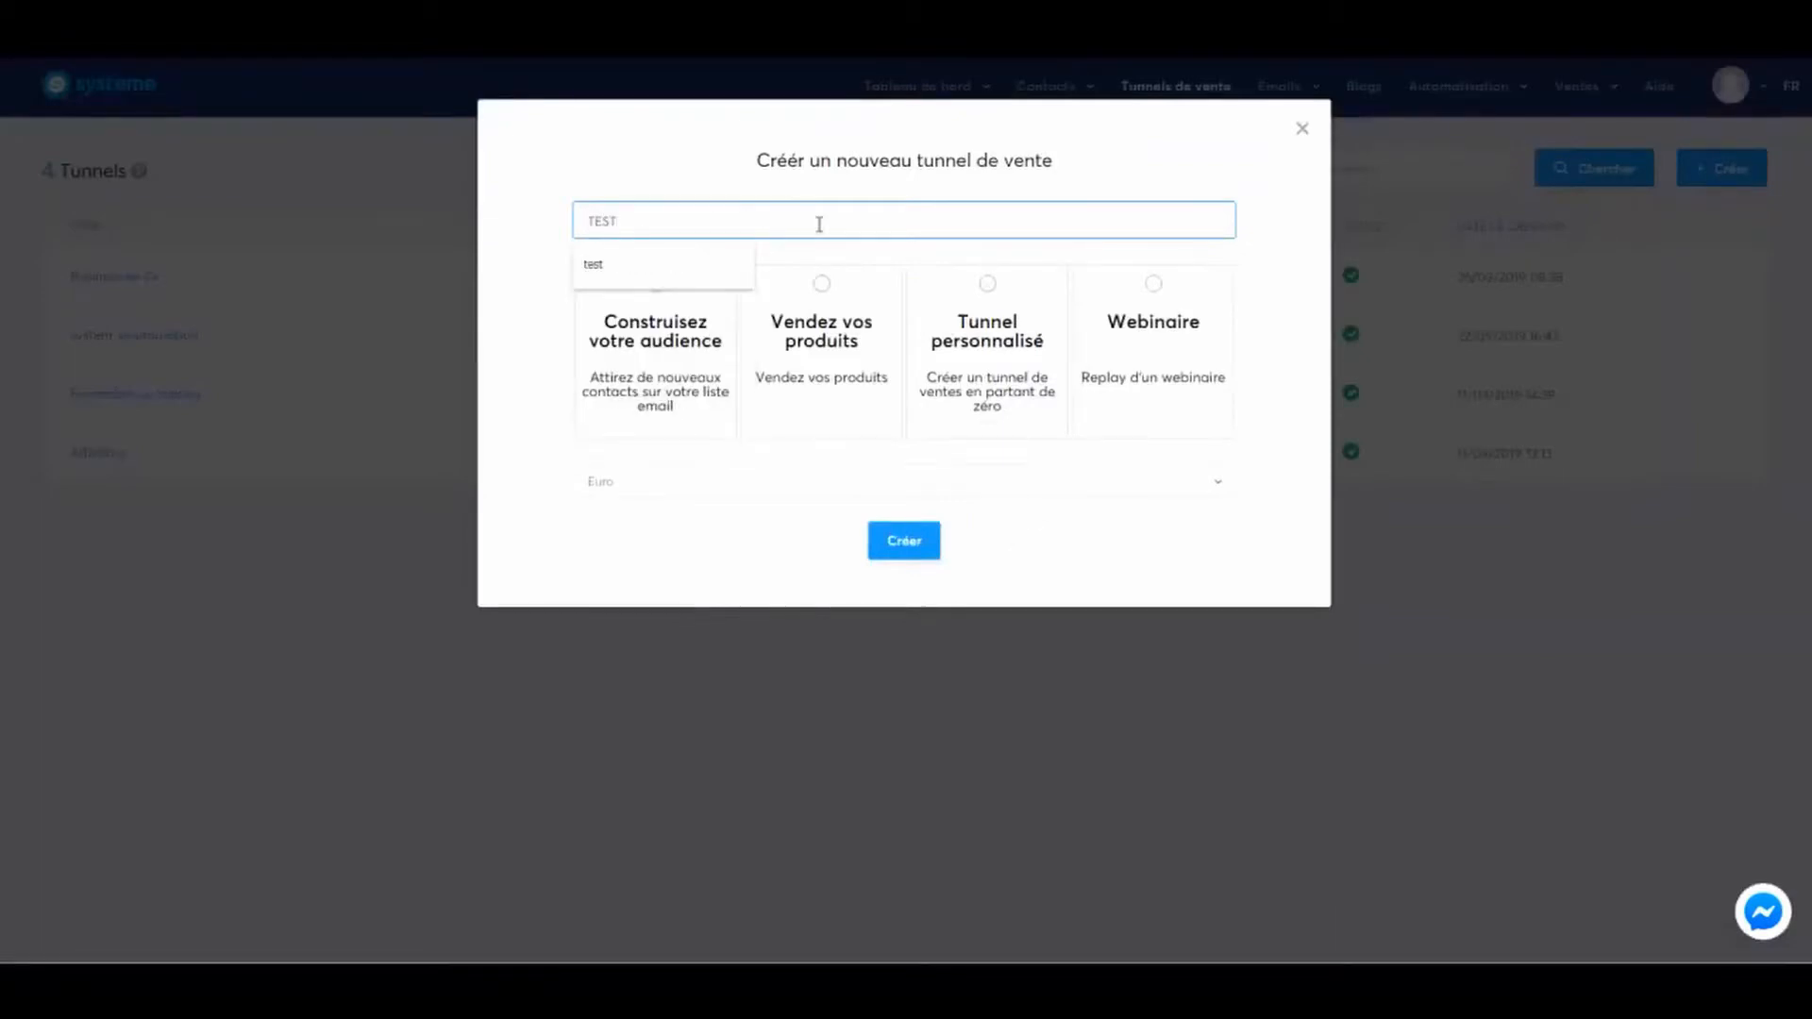
pyautogui.click(656, 183)
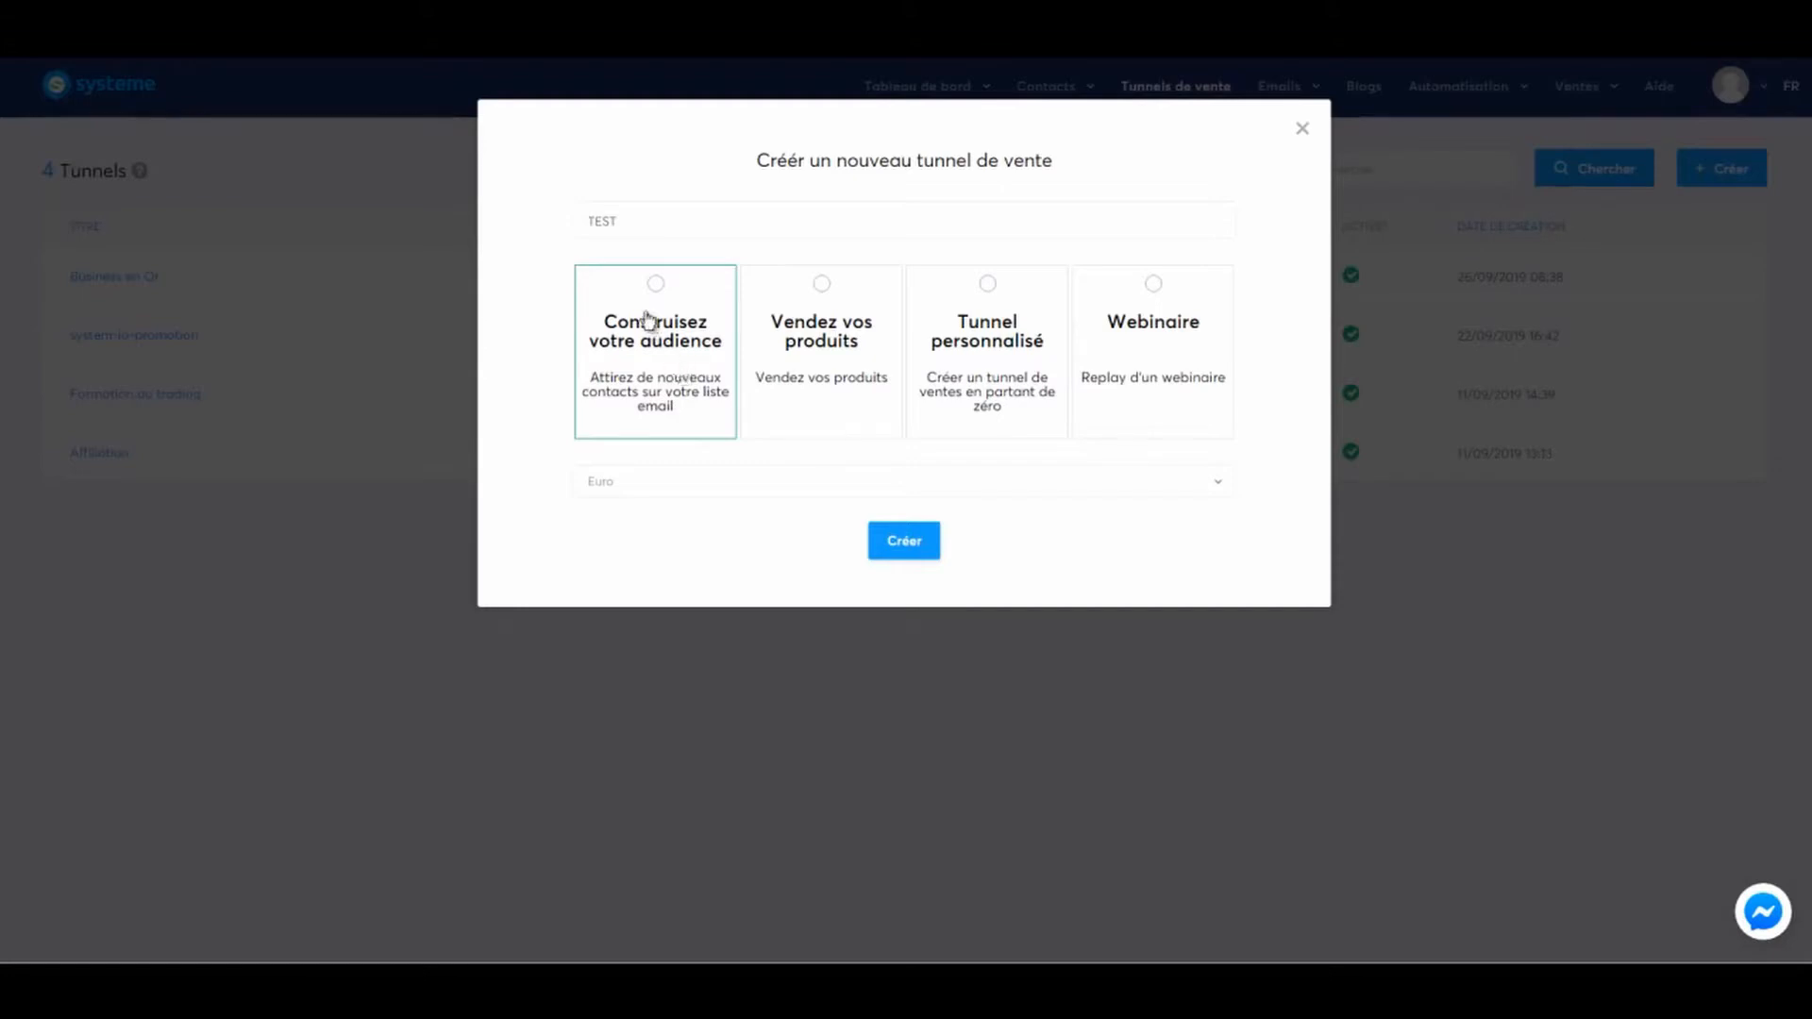
pyautogui.click(657, 285)
pyautogui.click(901, 552)
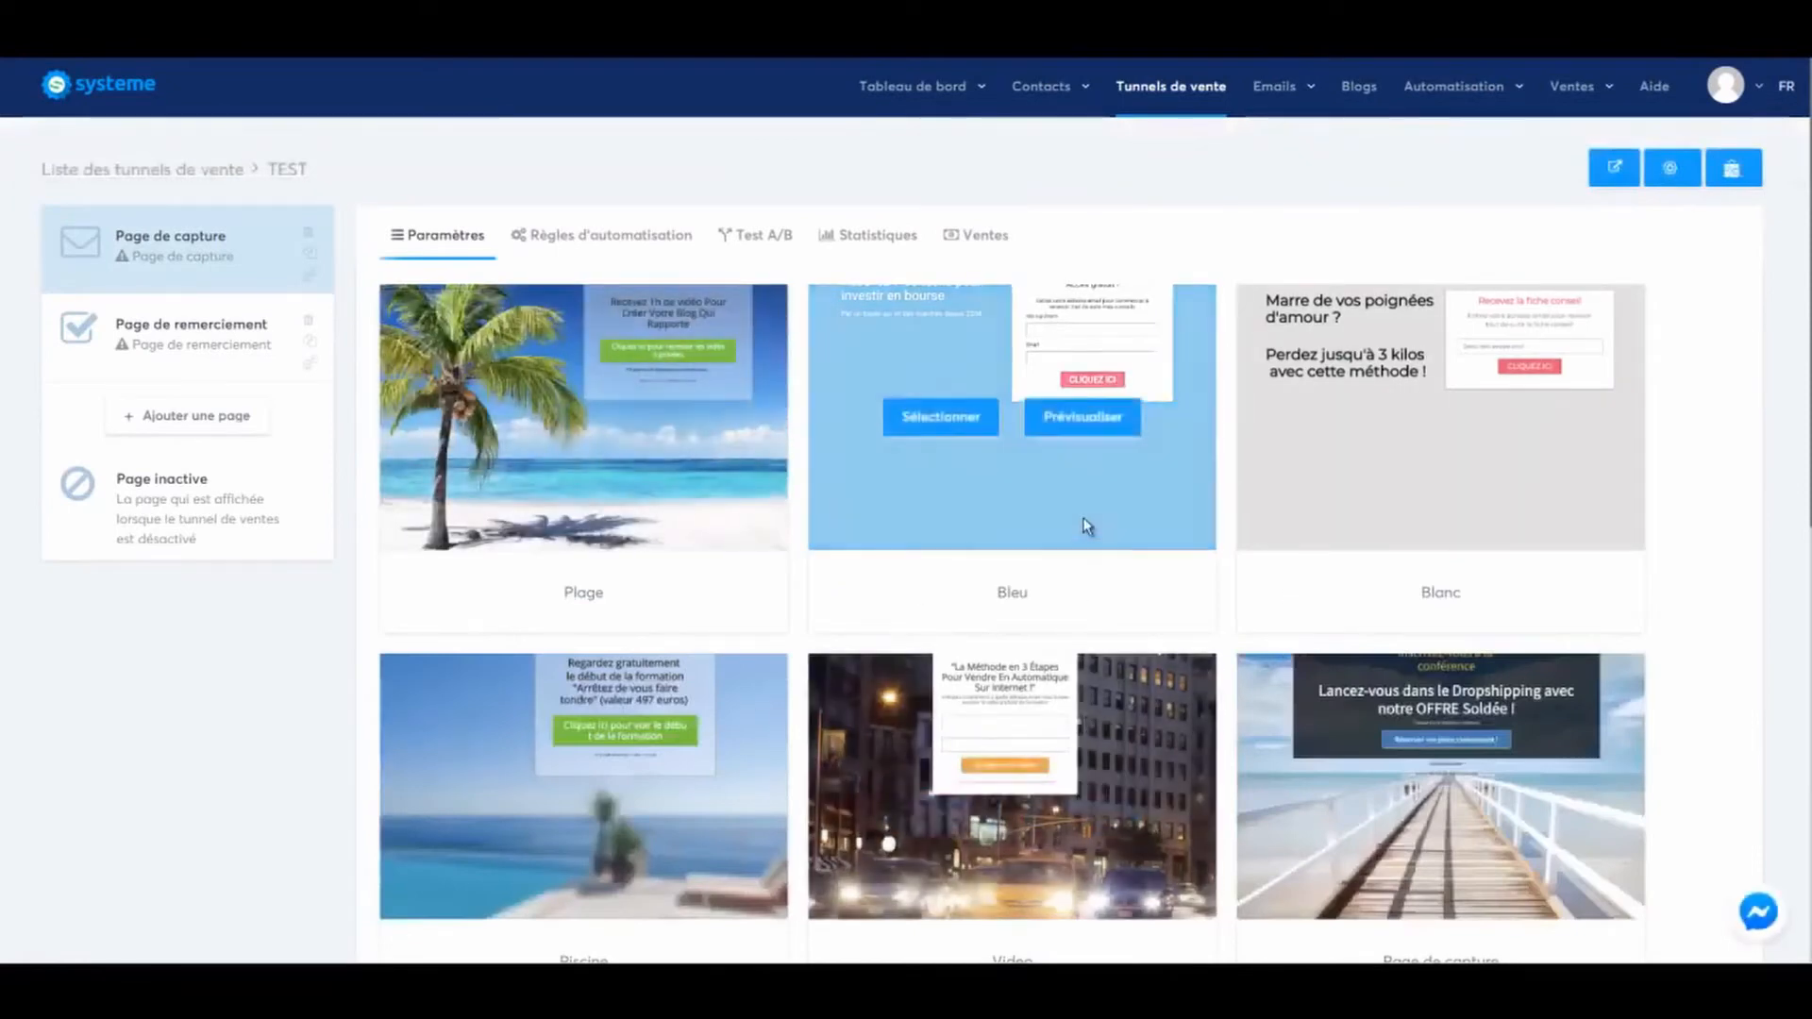
# Browse the capture page templates and select the "Plage" template for the Page de capture step
pyautogui.scroll(-6, 1088, 526)
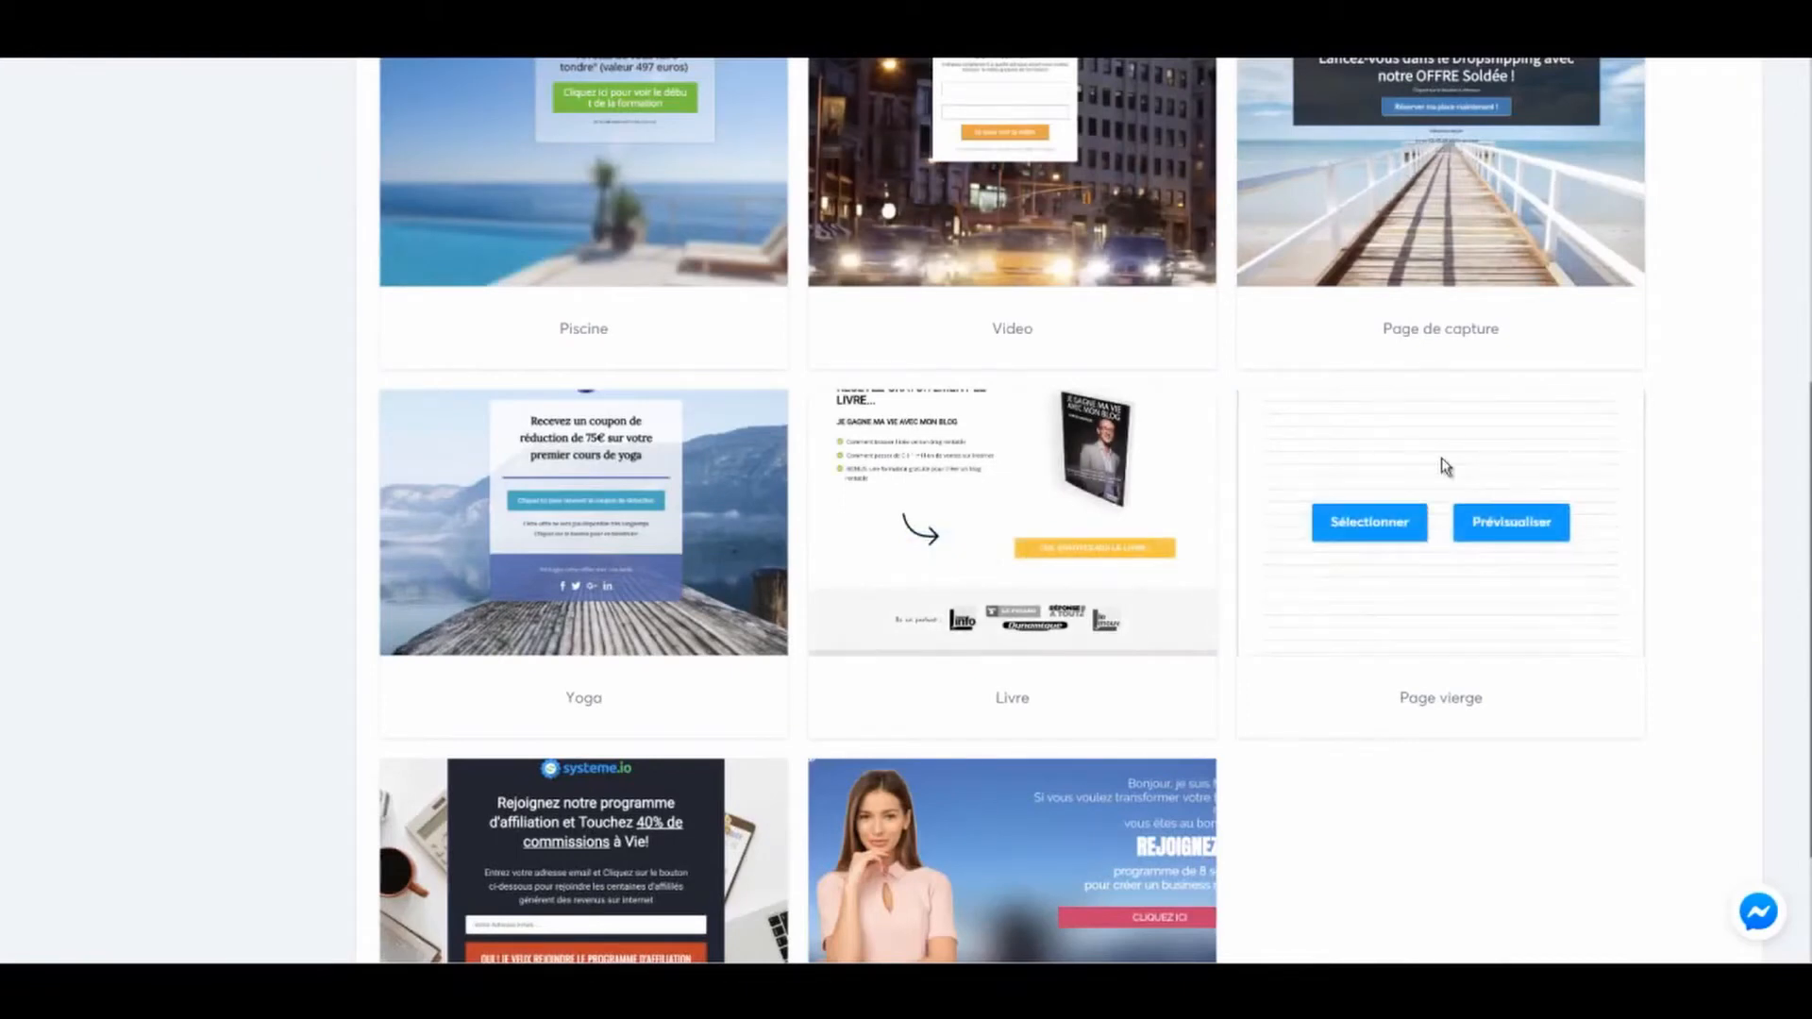
pyautogui.scroll(6, 1004, 477)
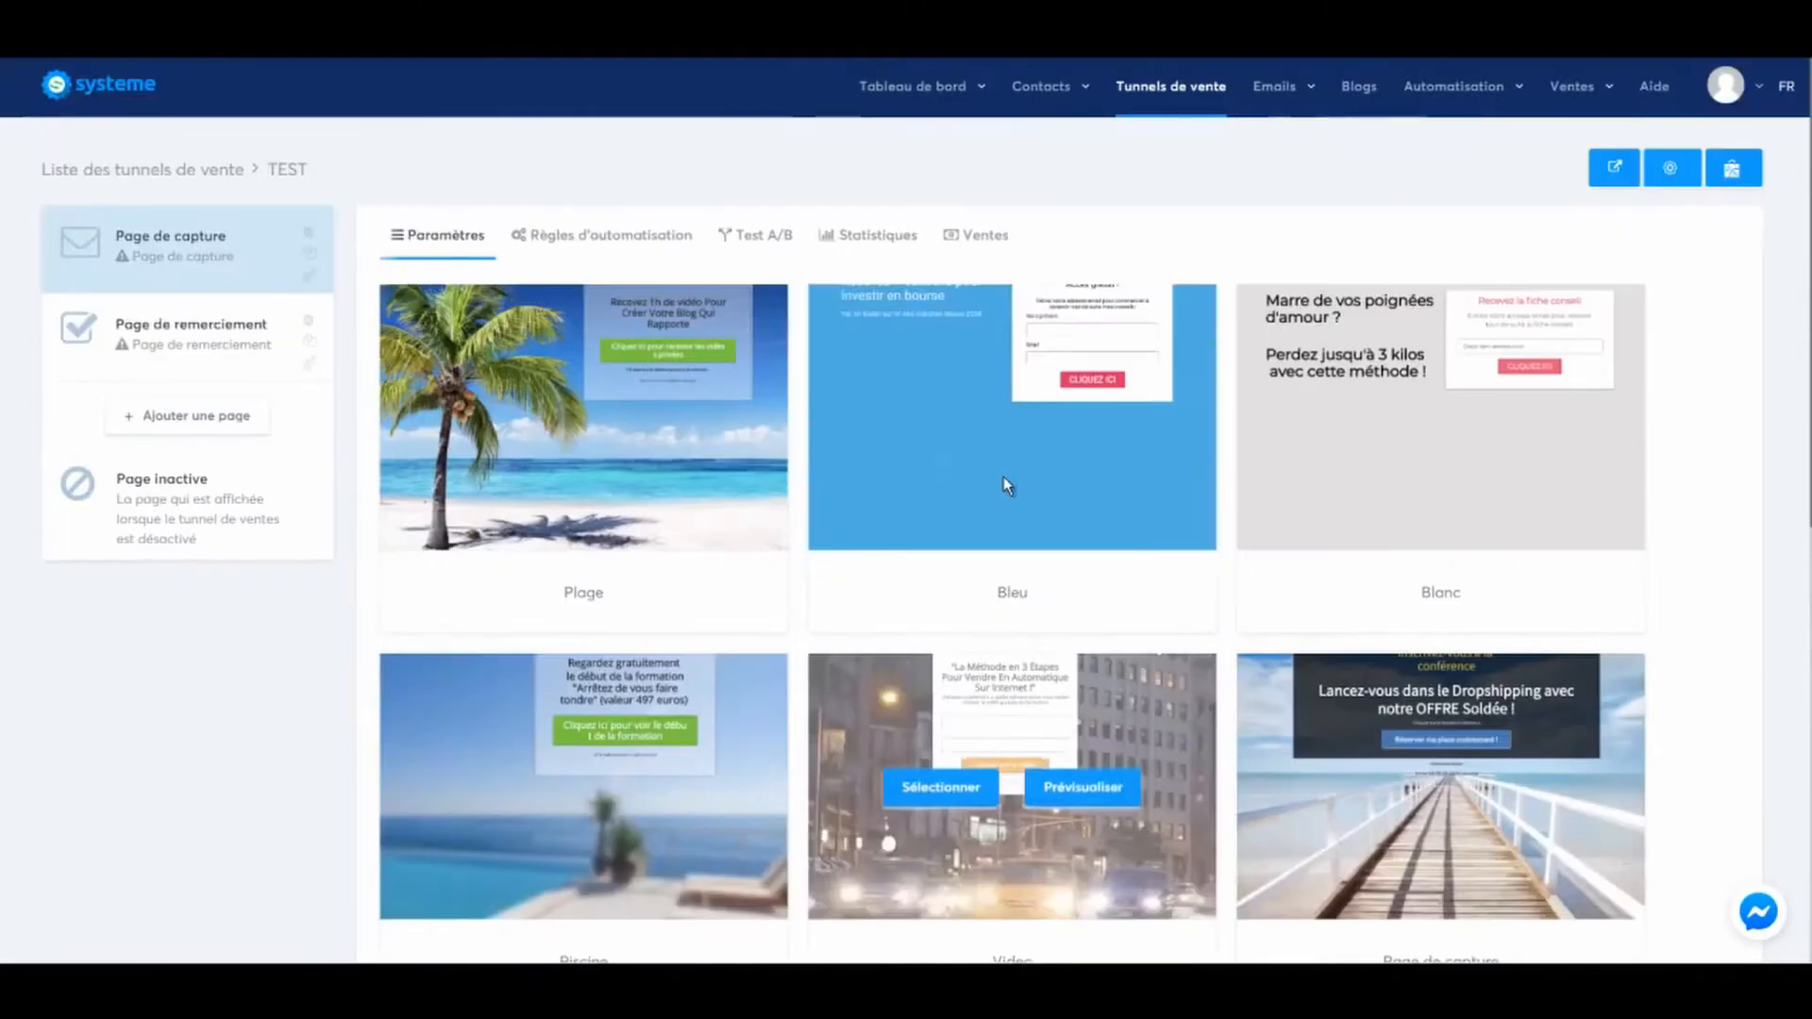
pyautogui.moveTo(1004, 478)
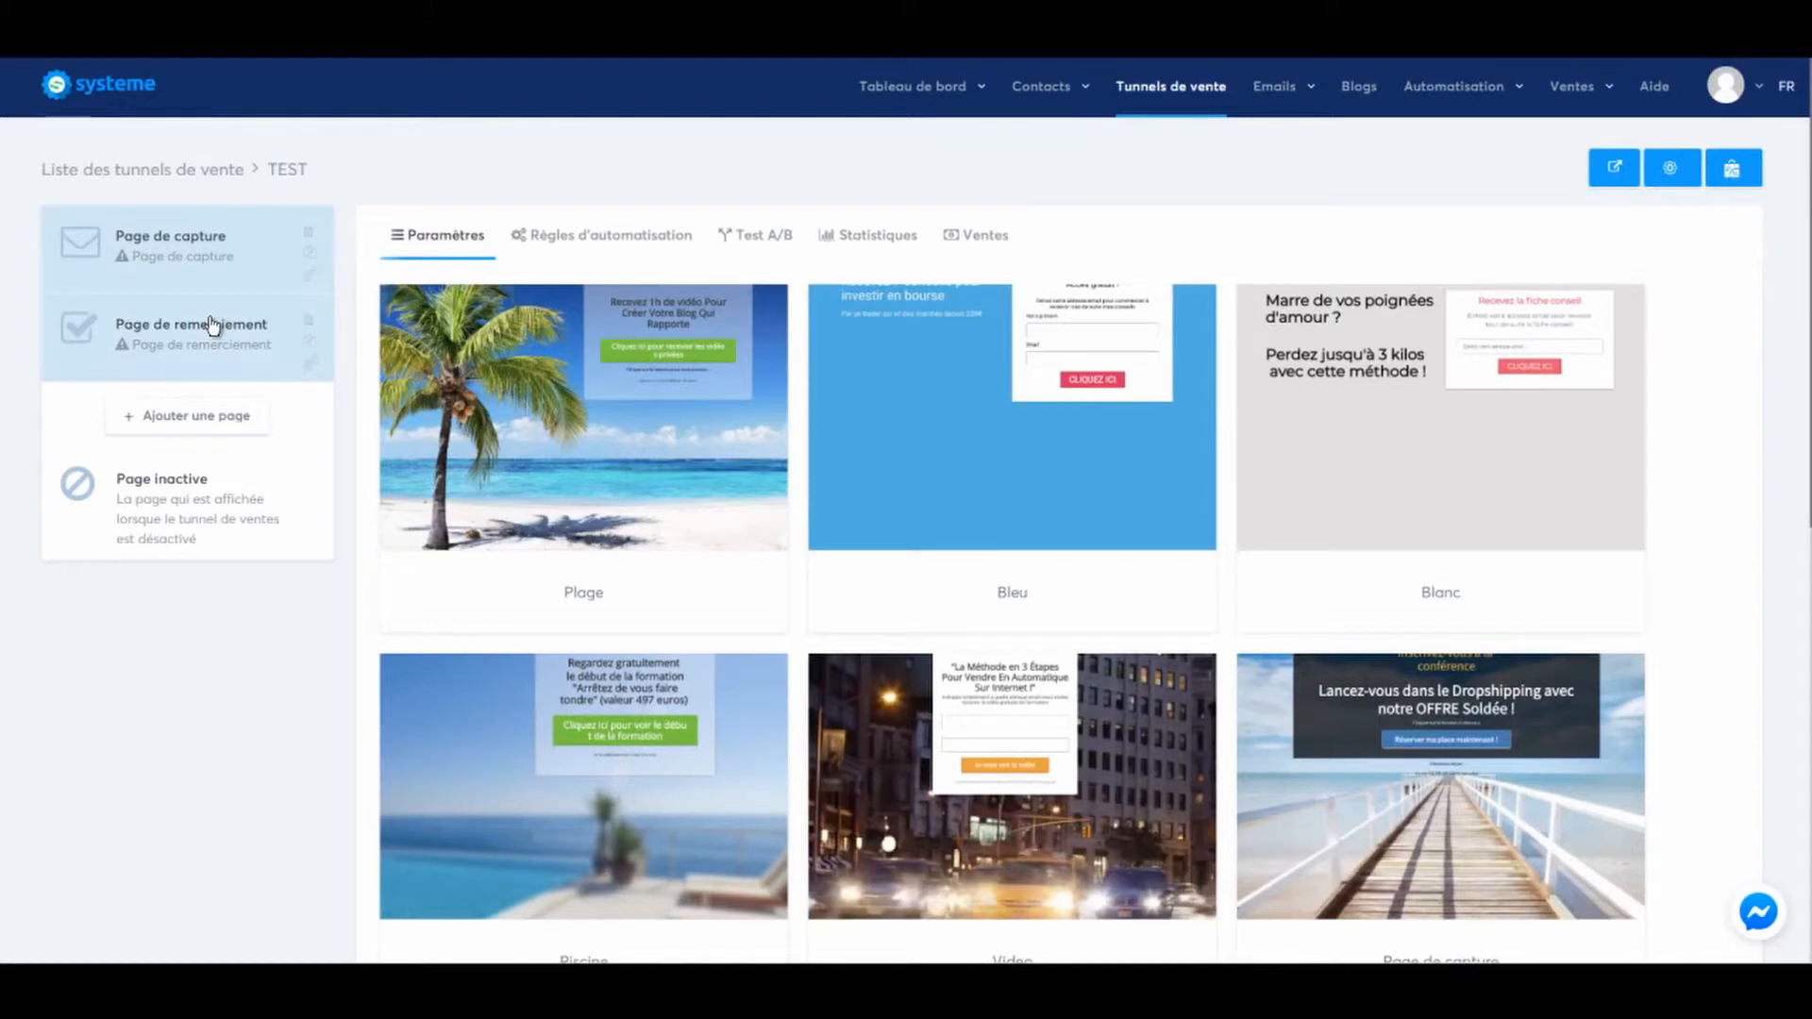
pyautogui.moveTo(680, 504)
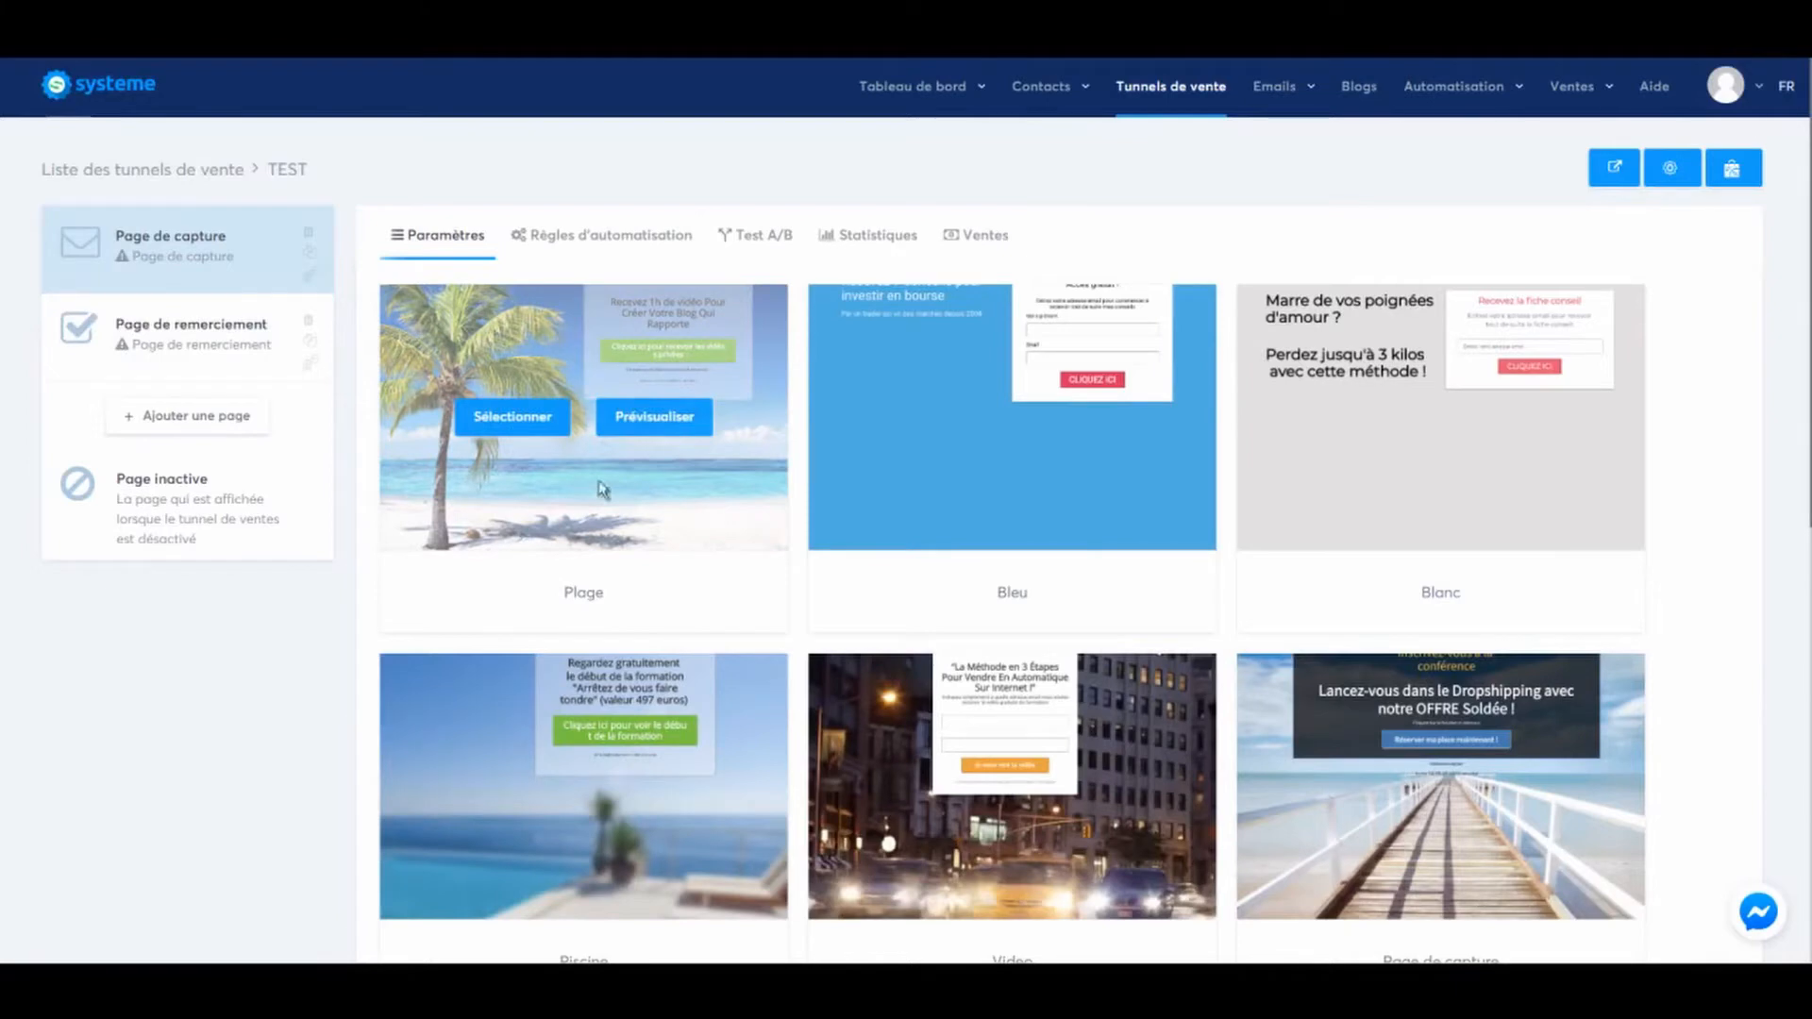
pyautogui.click(505, 418)
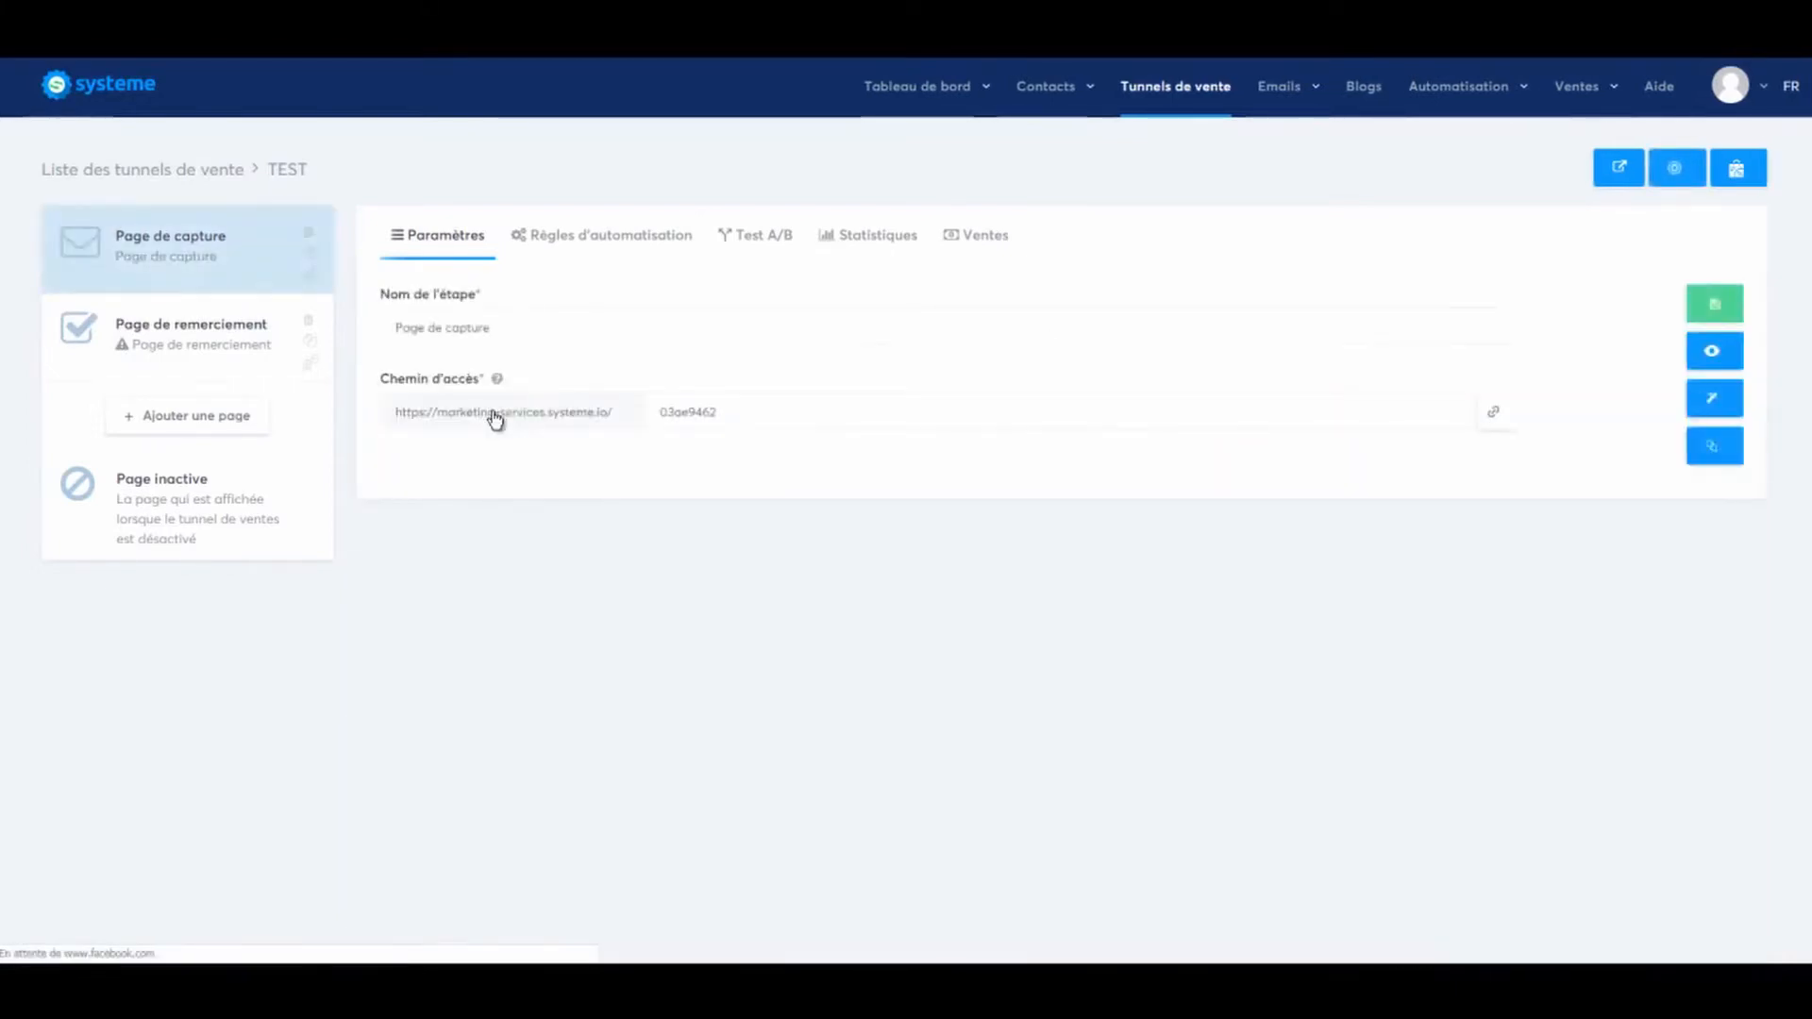
# Set the capture step's name to TEST and its URL path to TEST-CAPTURE, and save the settings
pyautogui.click(503, 327)
pyautogui.moveTo(503, 328); pyautogui.dragTo(360, 340)
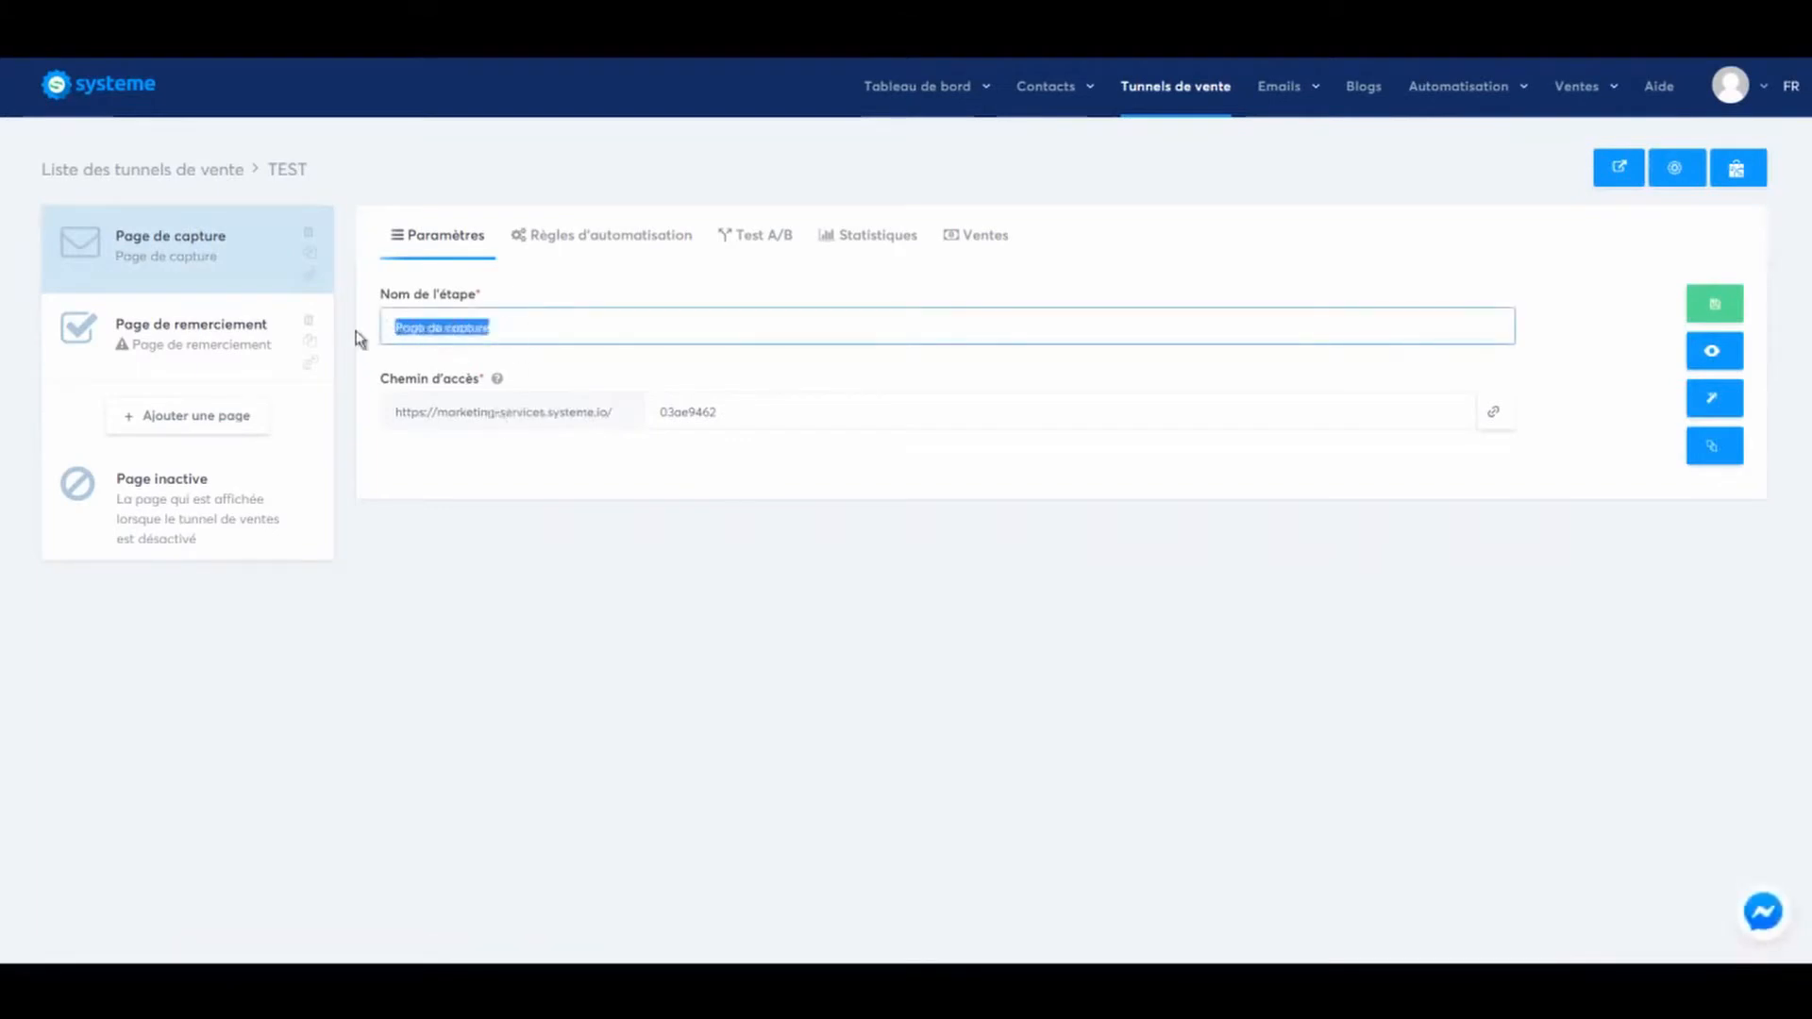
pyautogui.write('TEST')
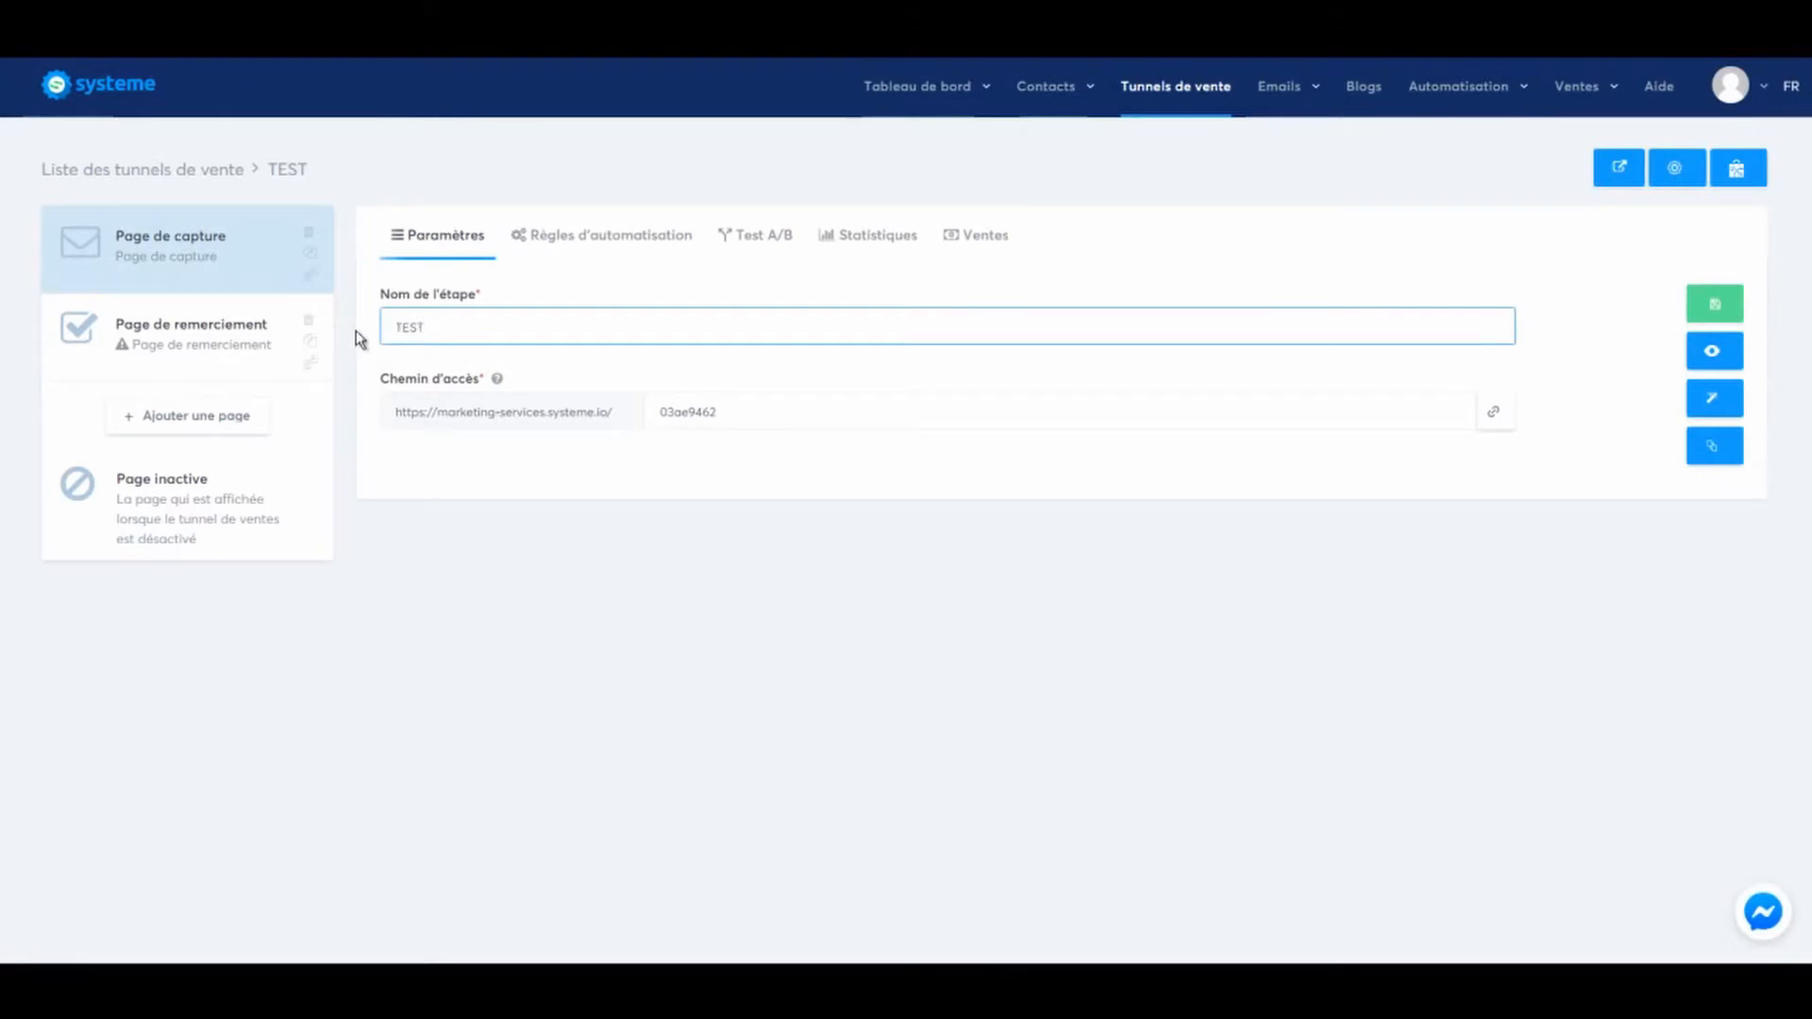
pyautogui.doubleClick(674, 412)
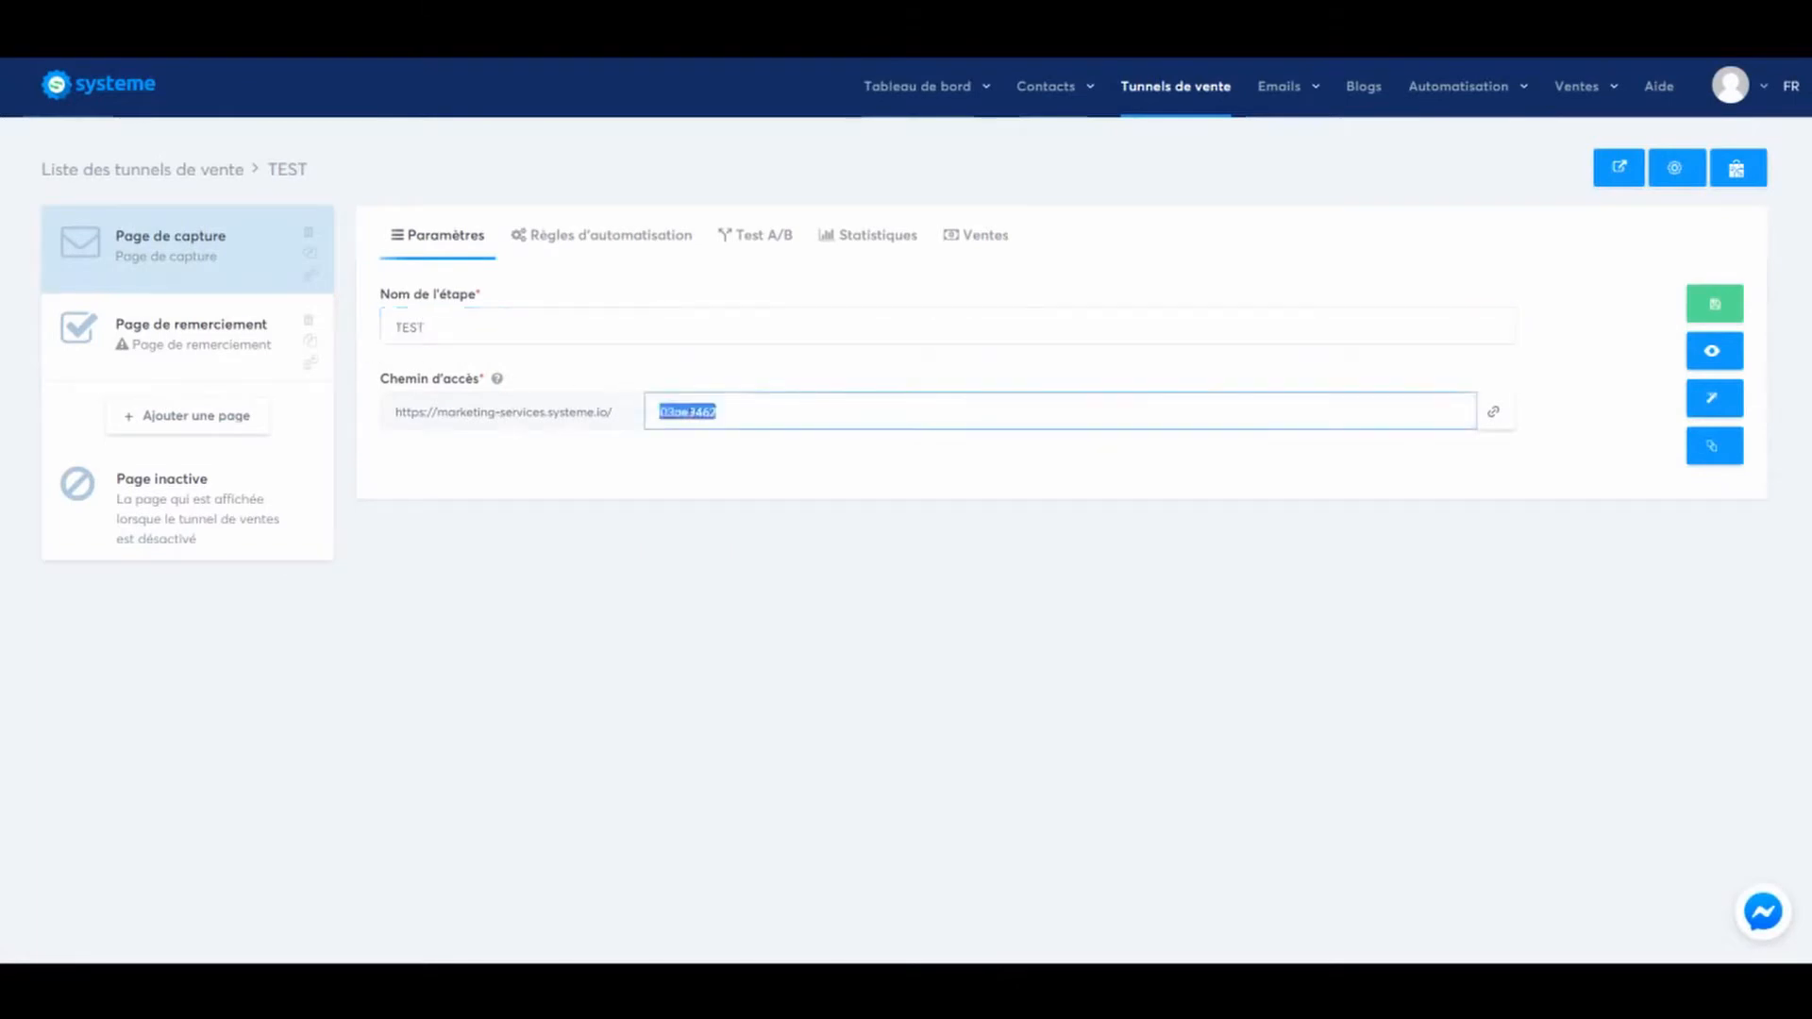
pyautogui.write('TEST-CAPTURE')
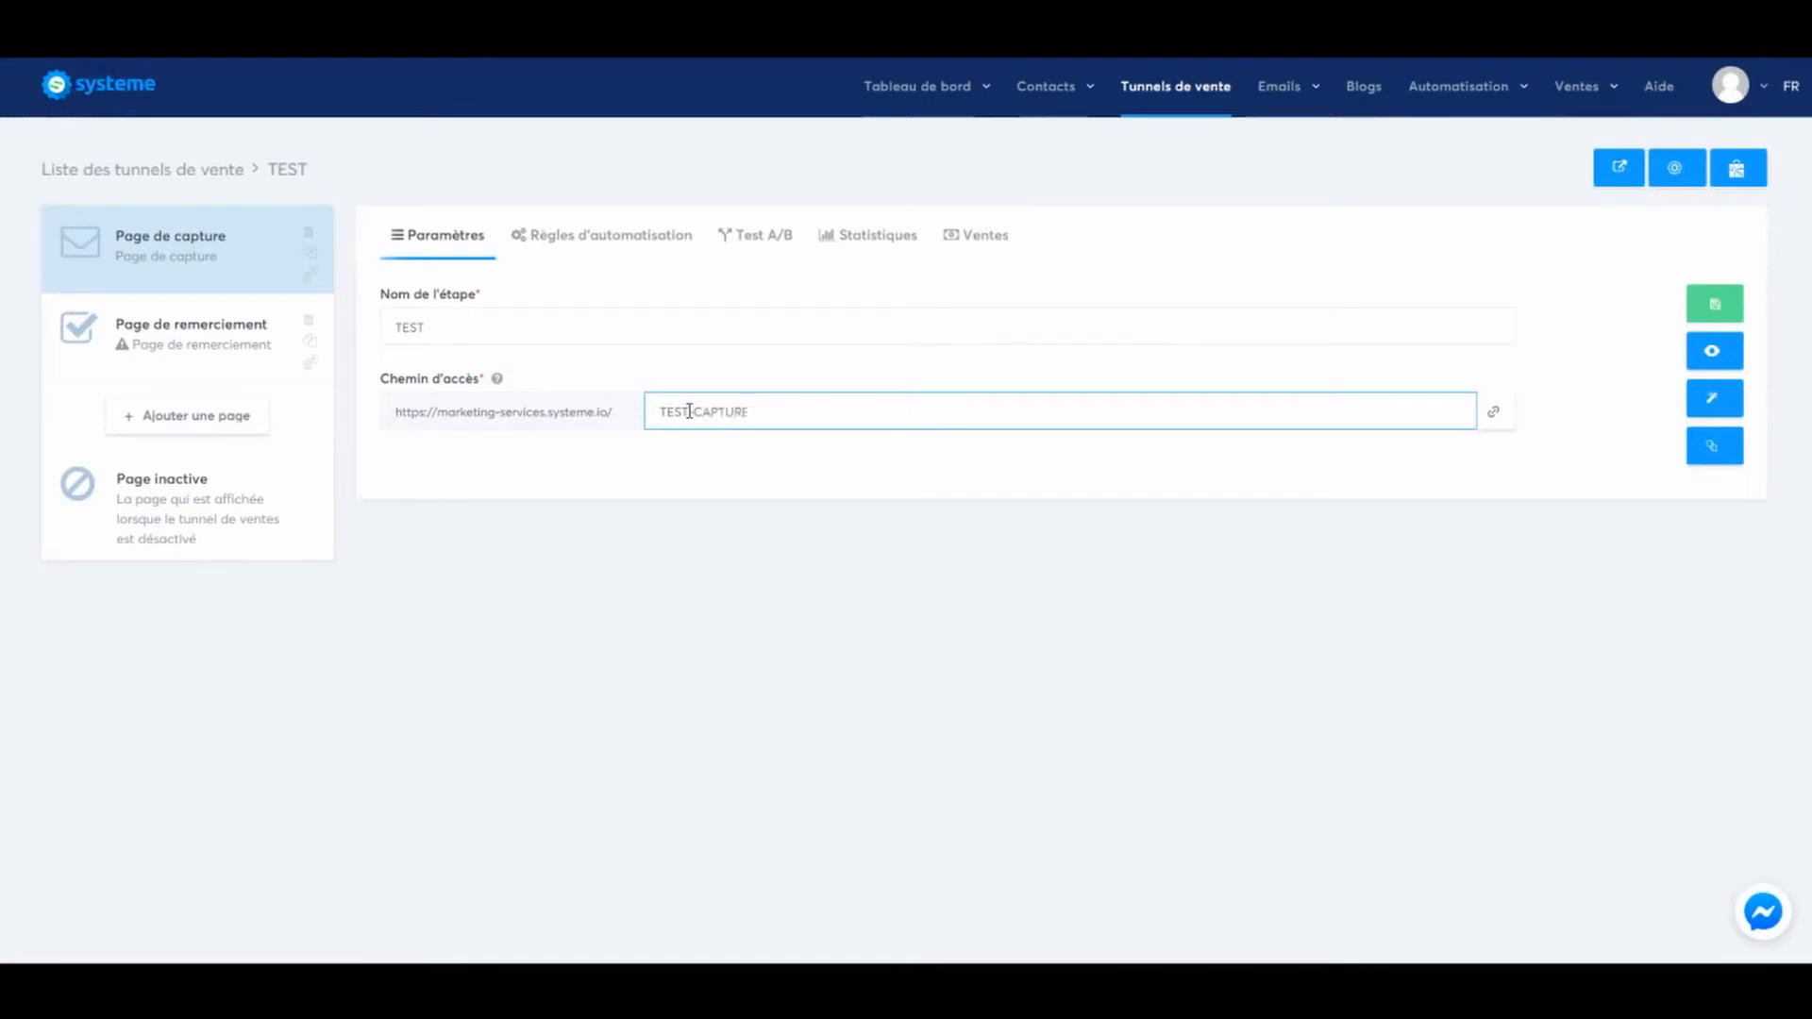
pyautogui.click(857, 569)
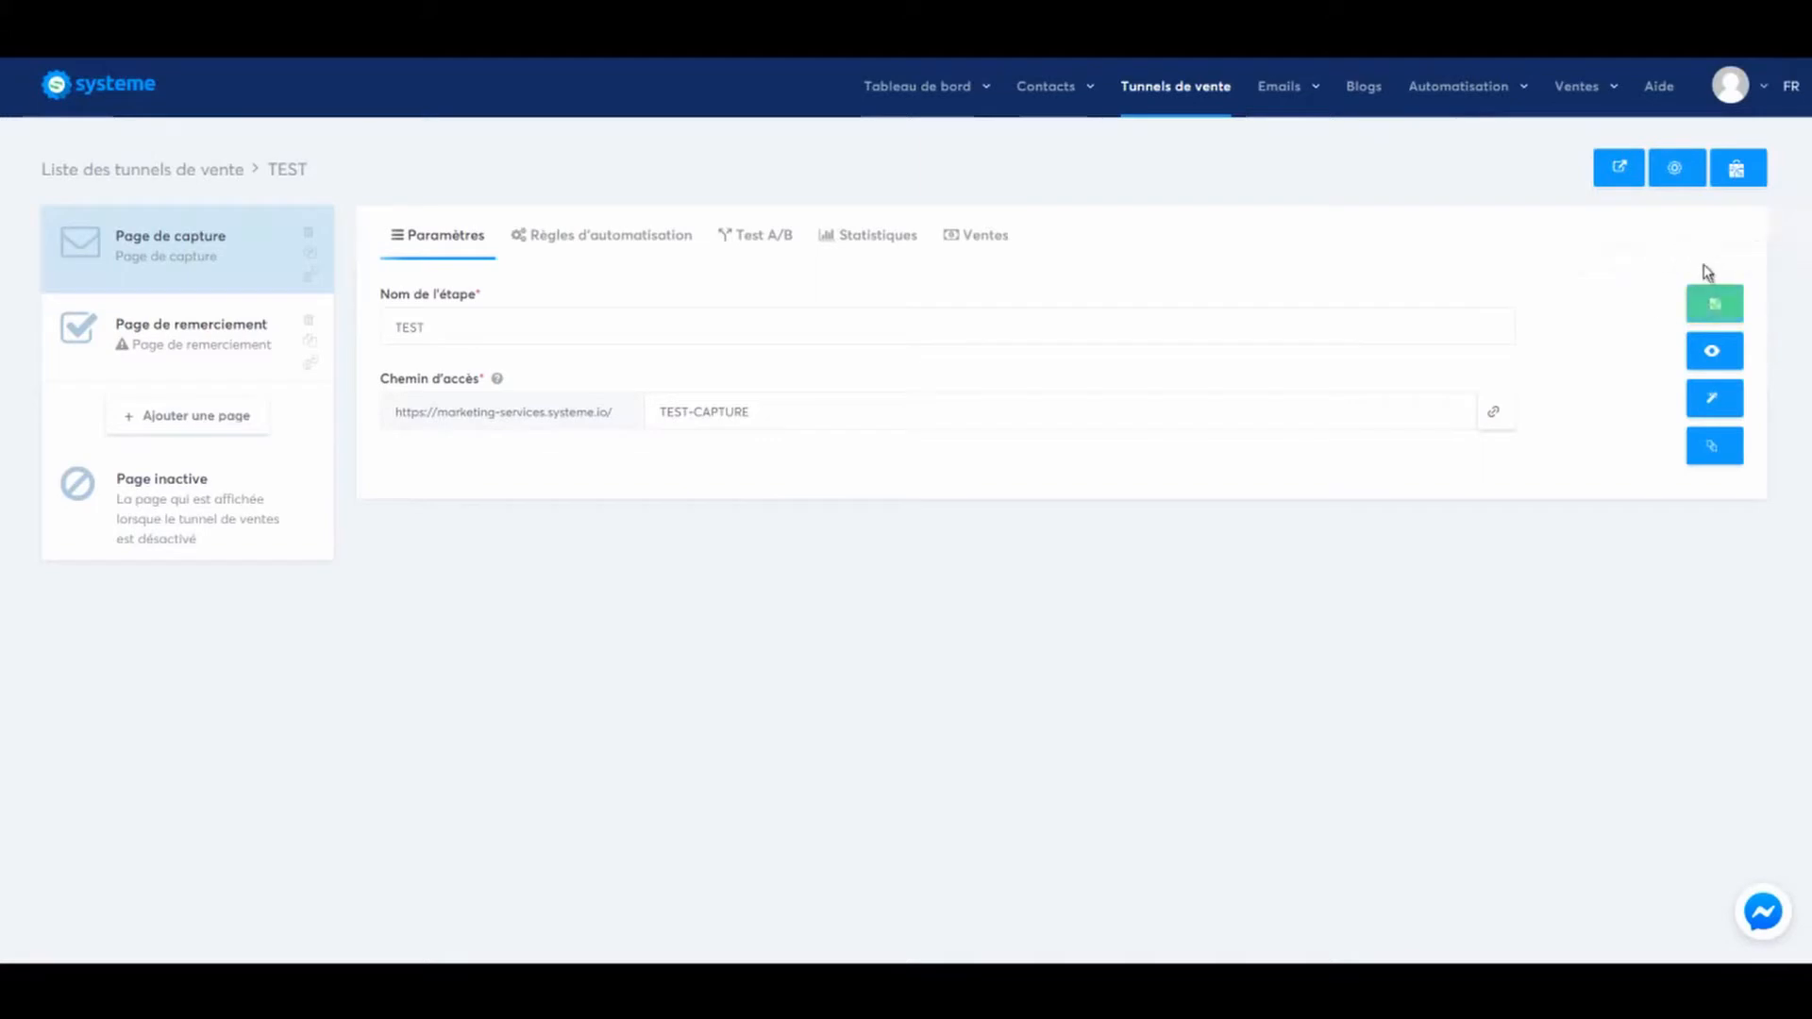
pyautogui.click(1713, 304)
# Open the capture page in the page editor and replace its headline with the line "7 ASTUCES POUR"
pyautogui.click(1708, 409)
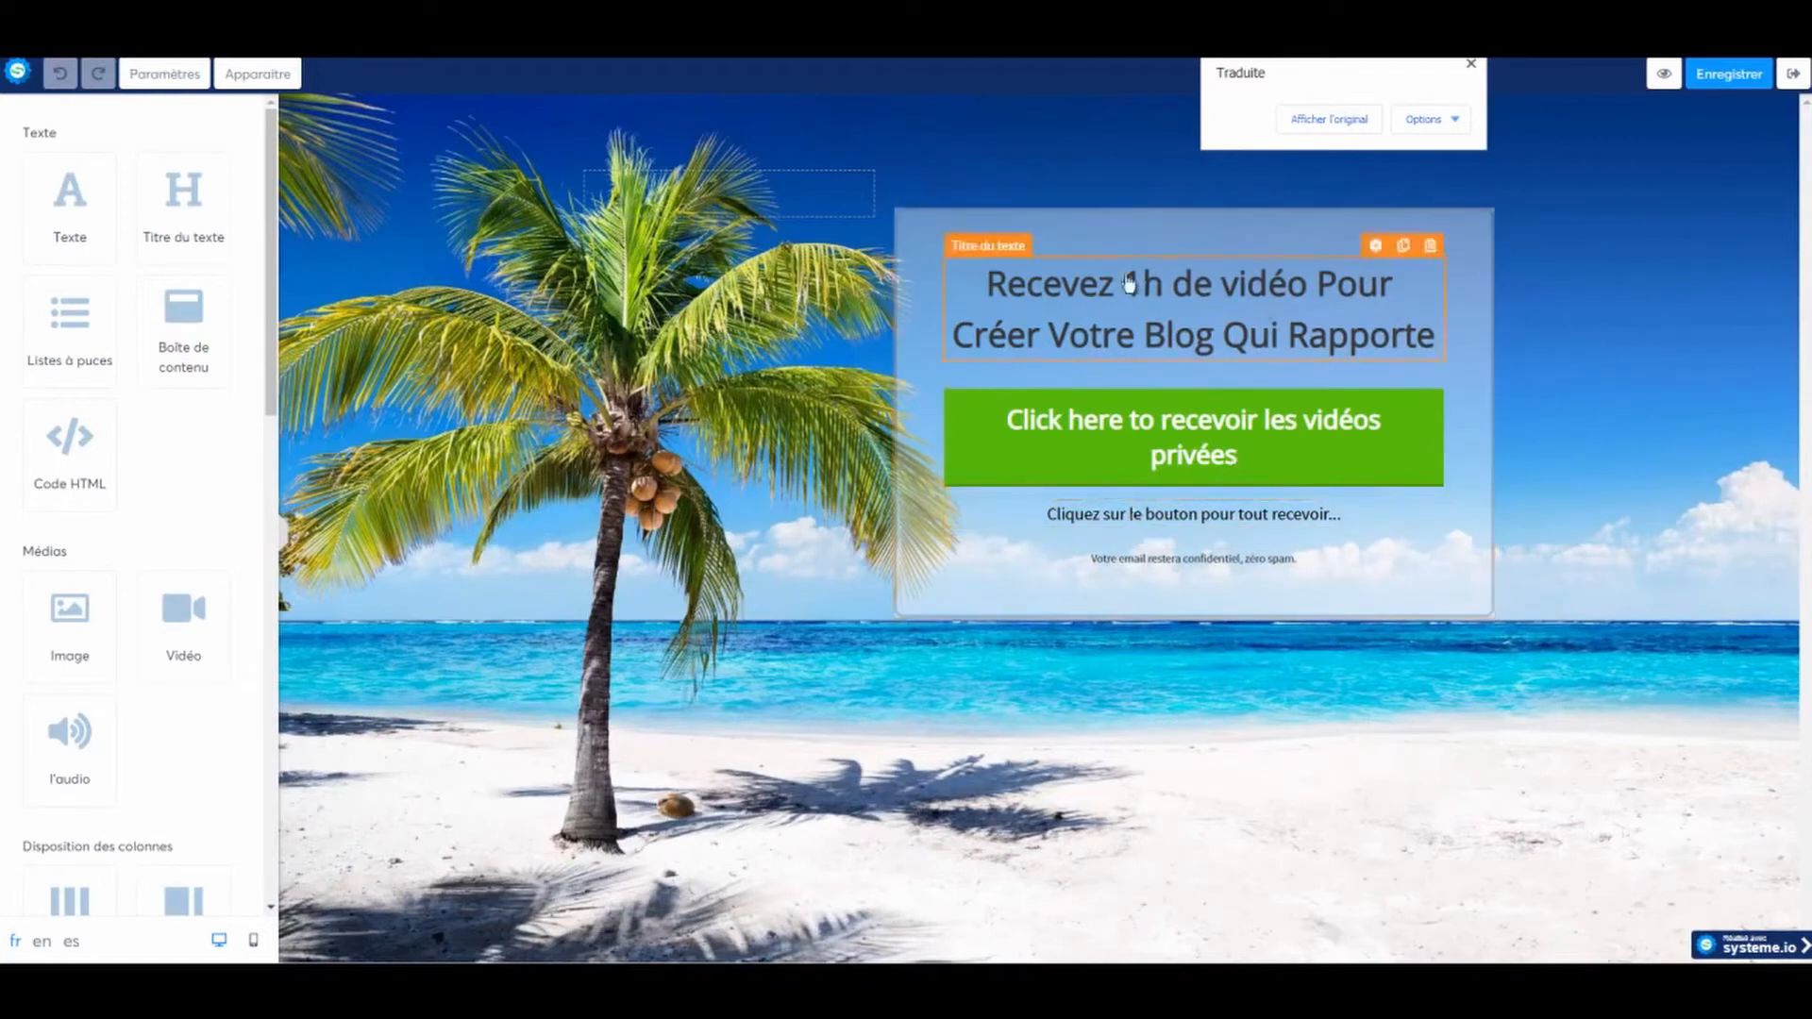
pyautogui.click(1032, 285)
pyautogui.doubleClick(1033, 285)
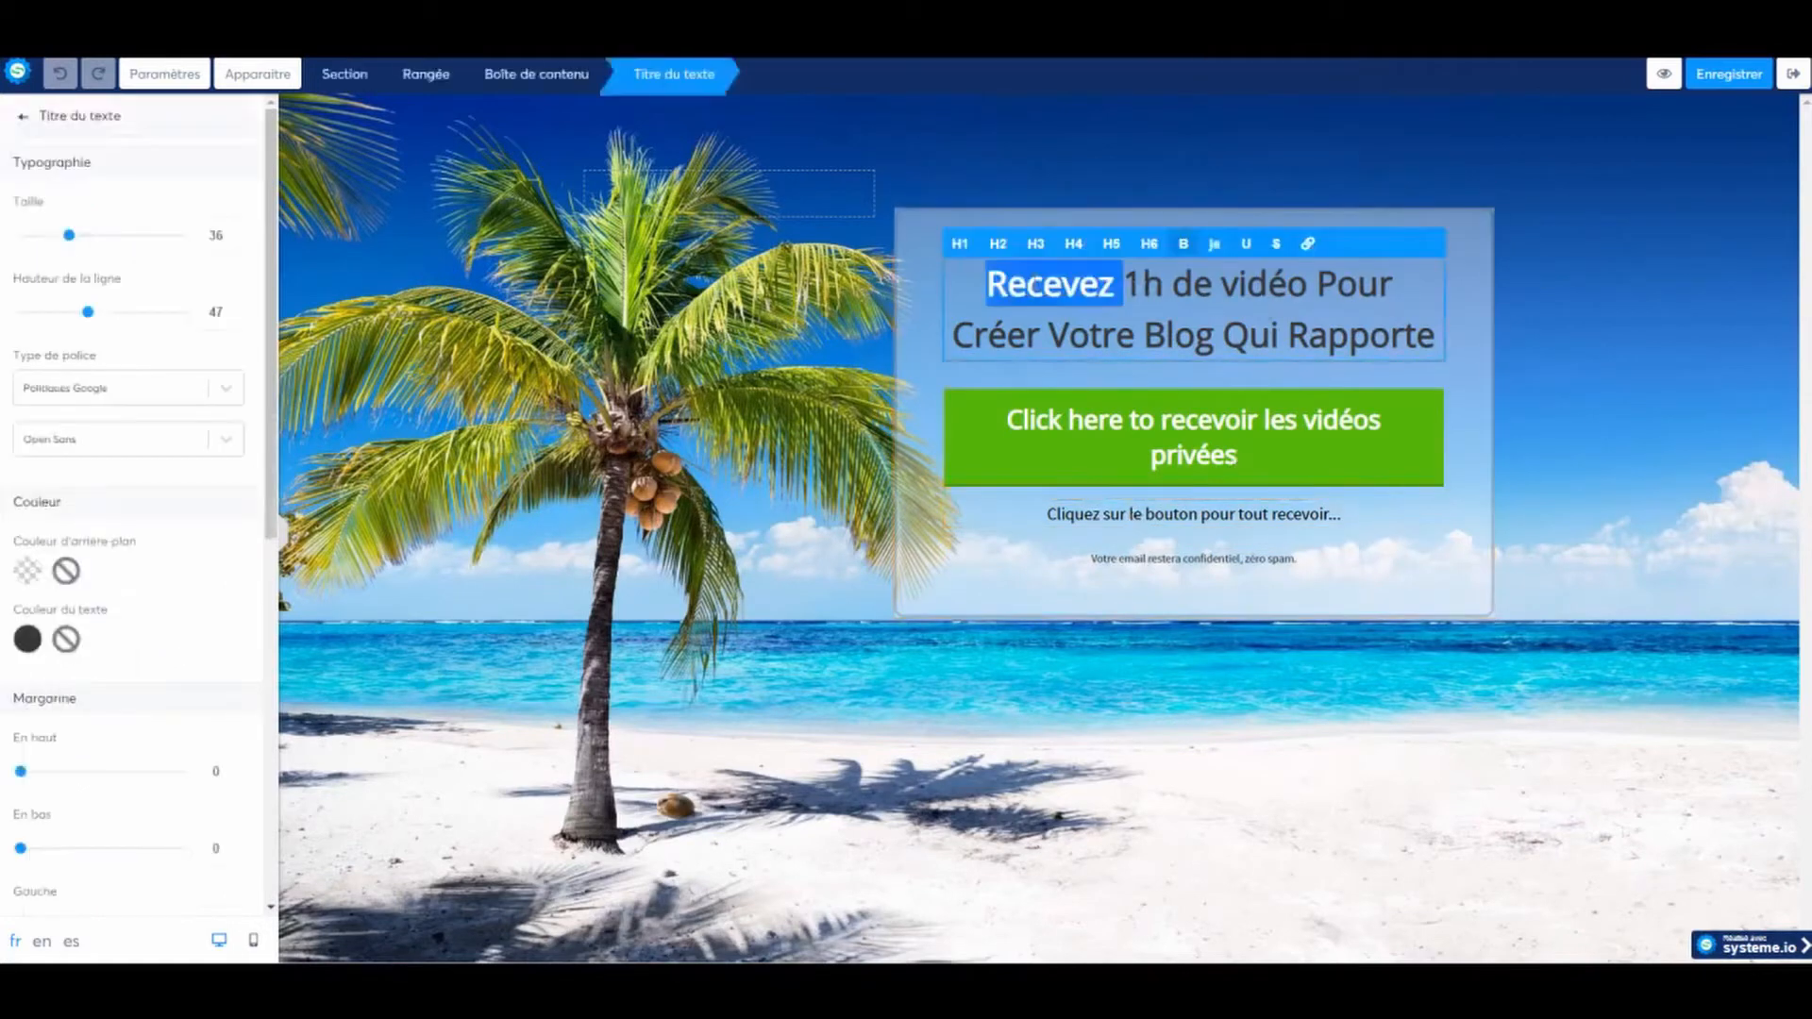
pyautogui.click(1025, 286)
pyautogui.moveTo(988, 285); pyautogui.dragTo(1436, 338)
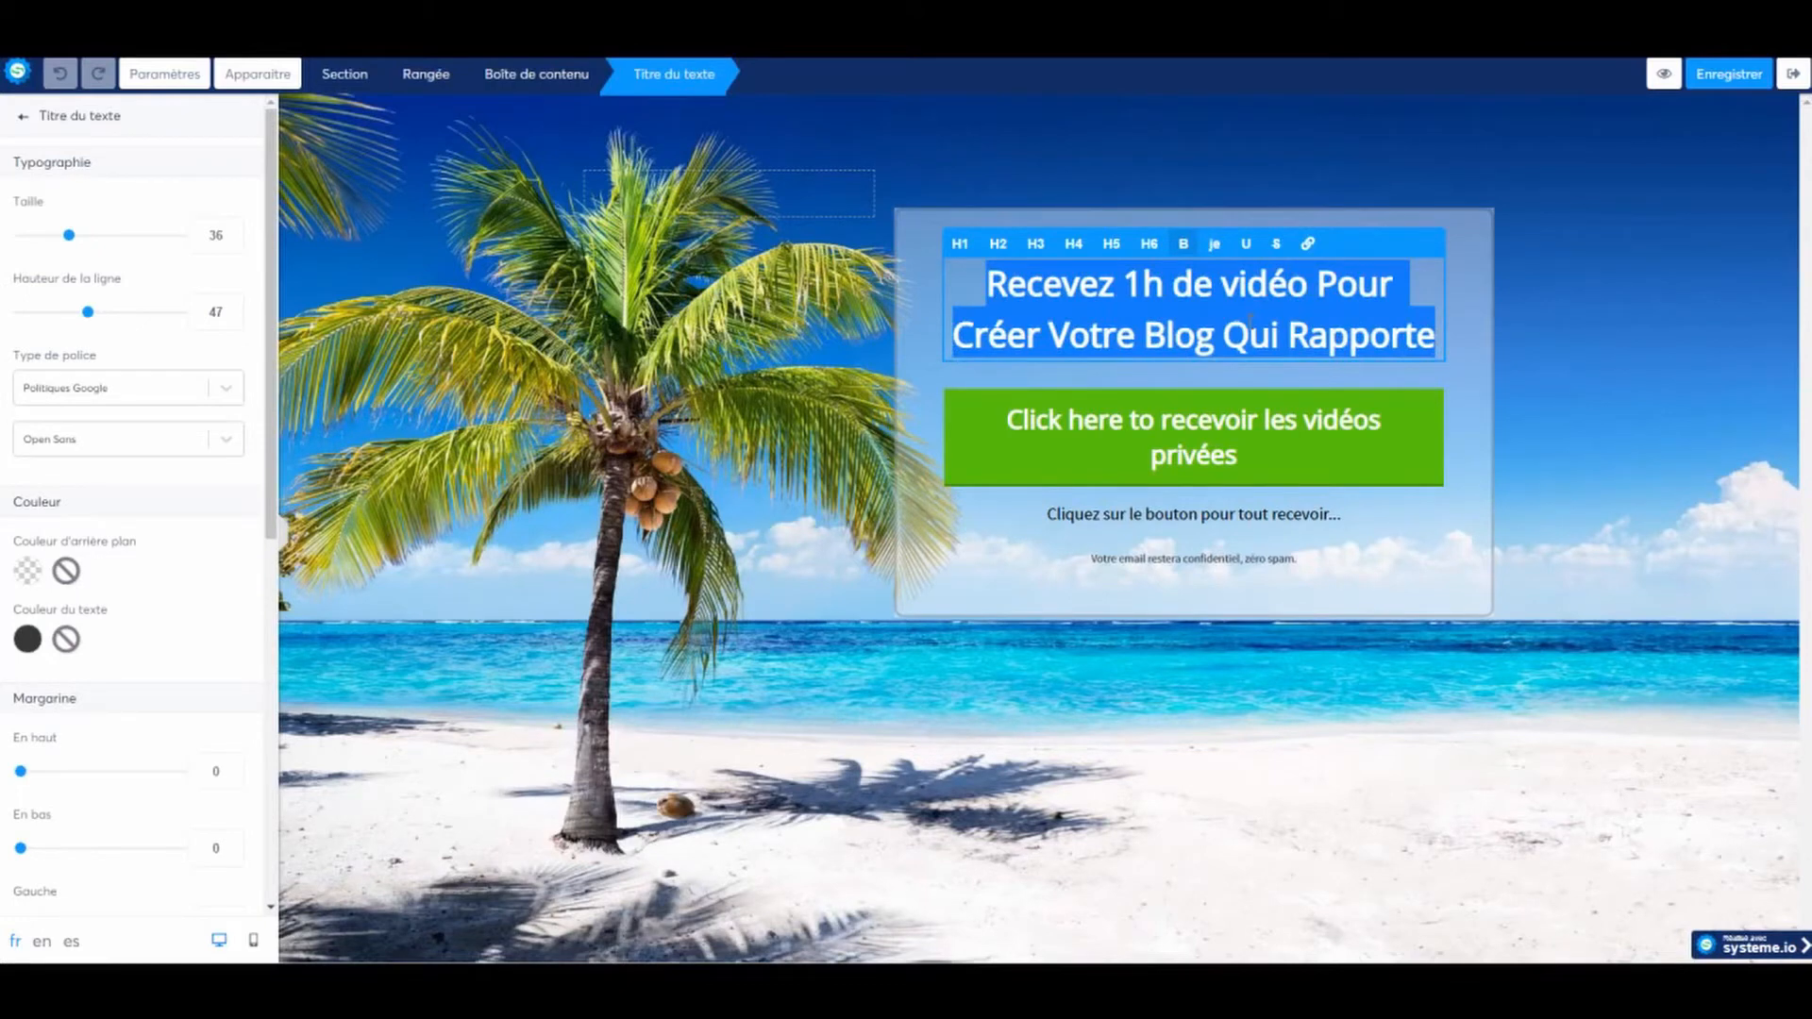
pyautogui.write('7')
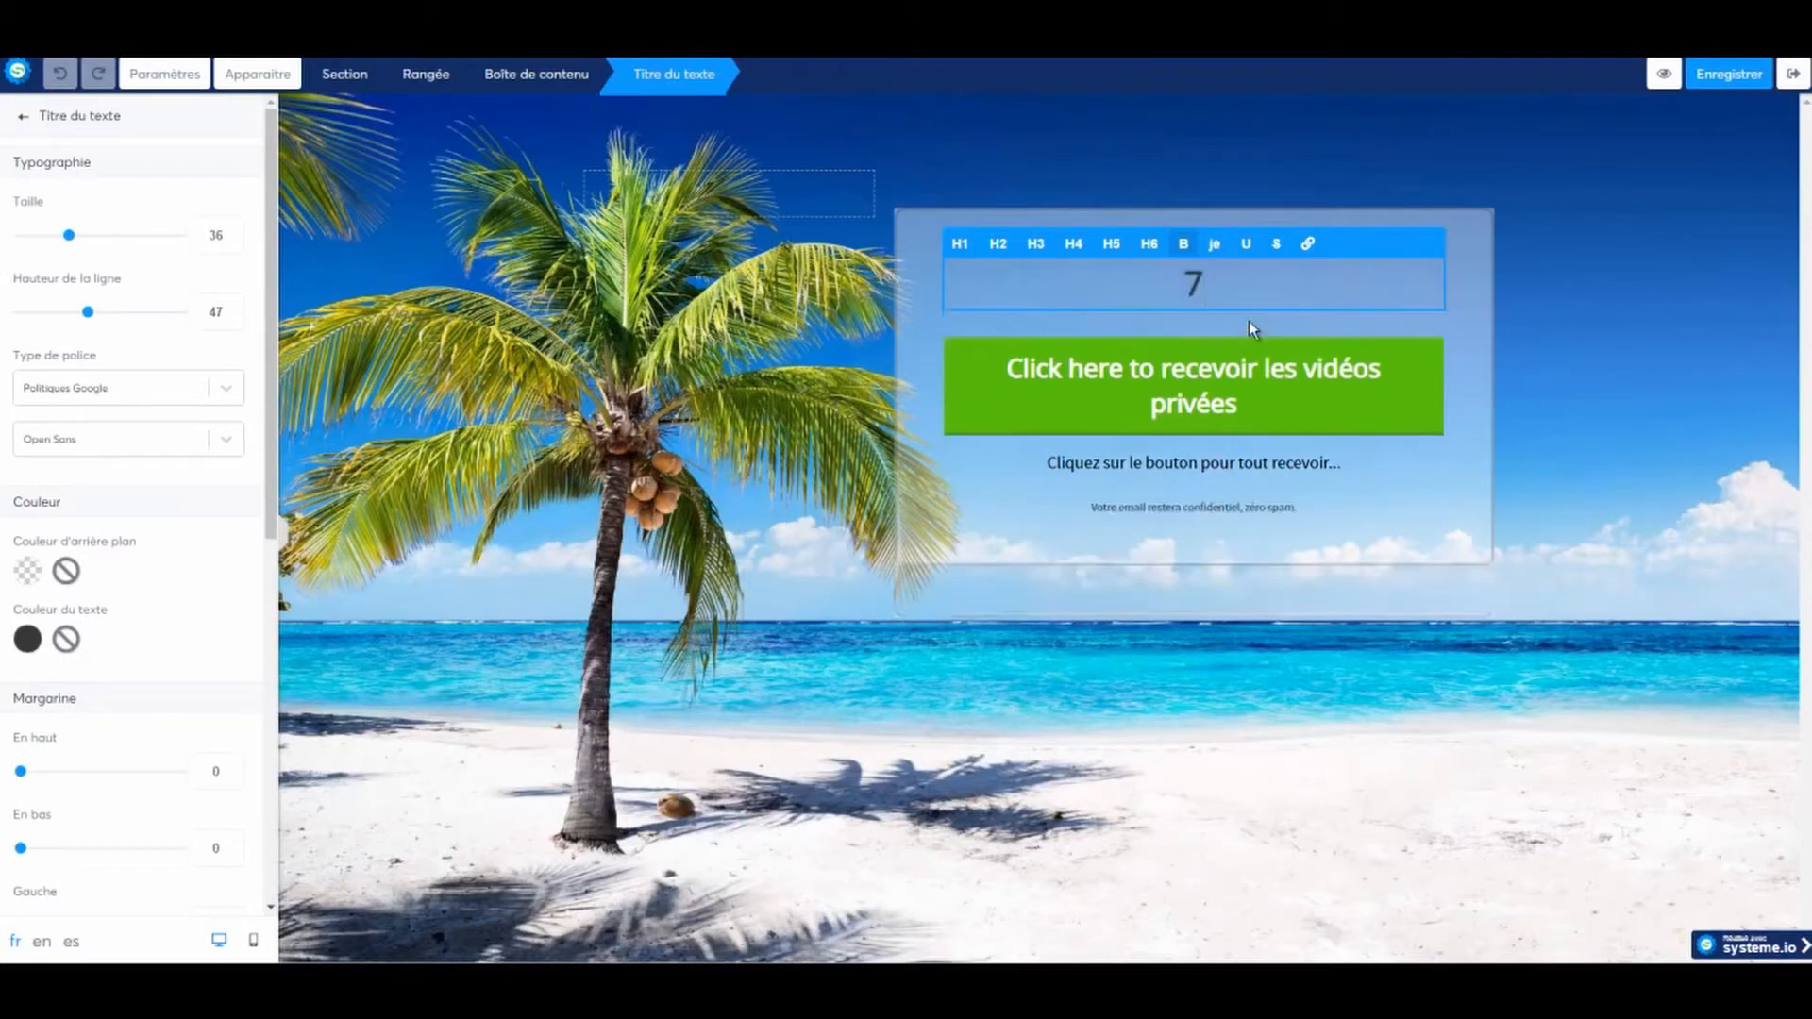
pyautogui.write(' ASTUCE')
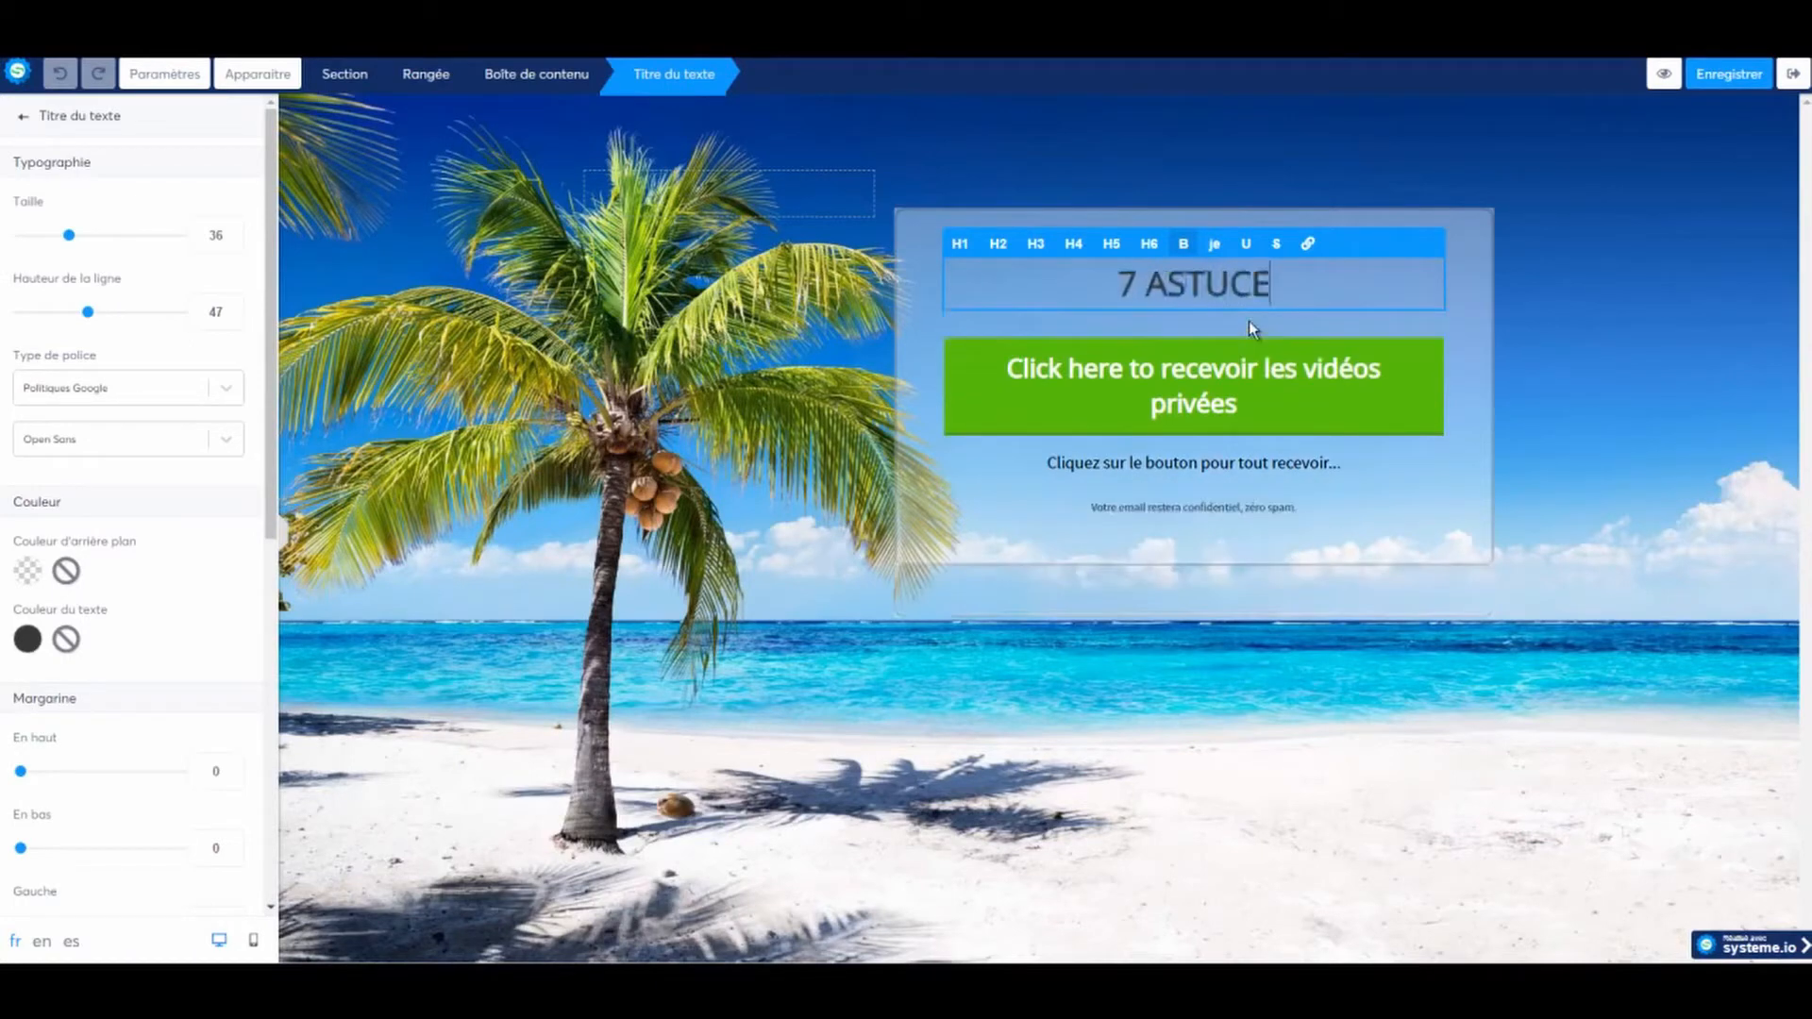
pyautogui.write('S ')
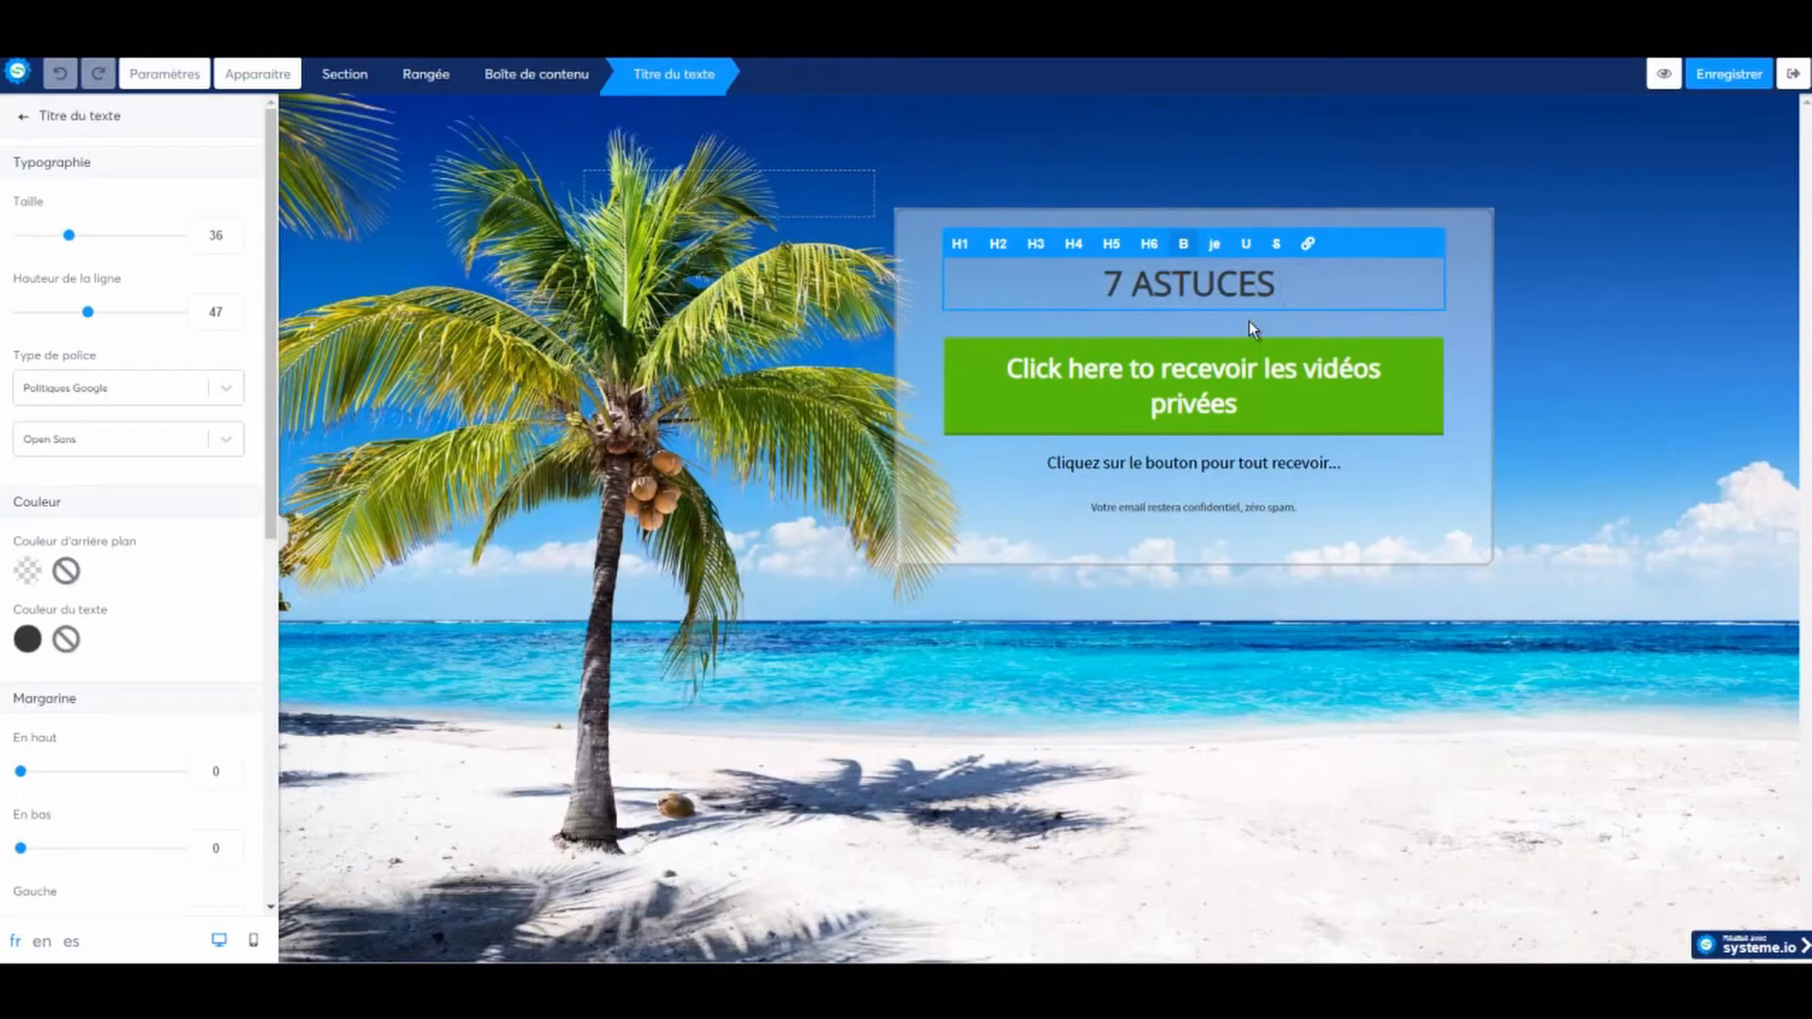
pyautogui.write('POUR')
pyautogui.press('Return')
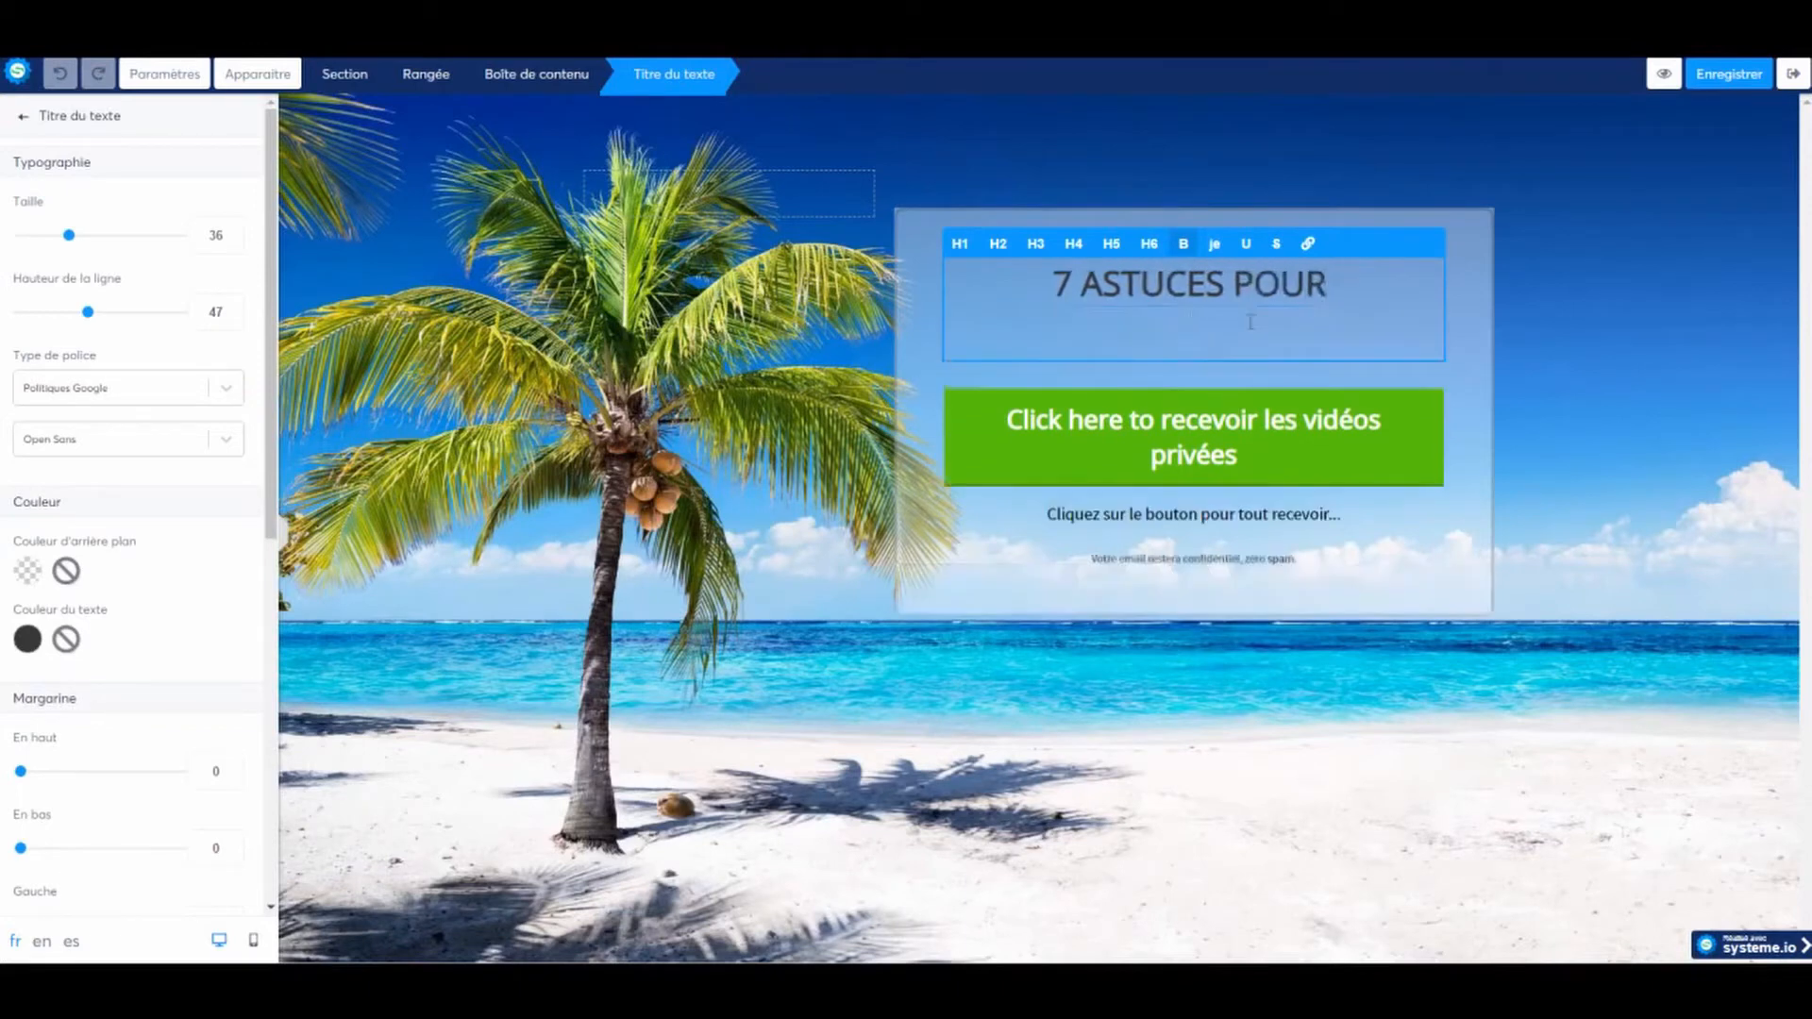
# Complete the headline with "BIEN APPRENDRE" and "L'ANGLAIS" on two separate lines
pyautogui.write('BIEN AOPP')
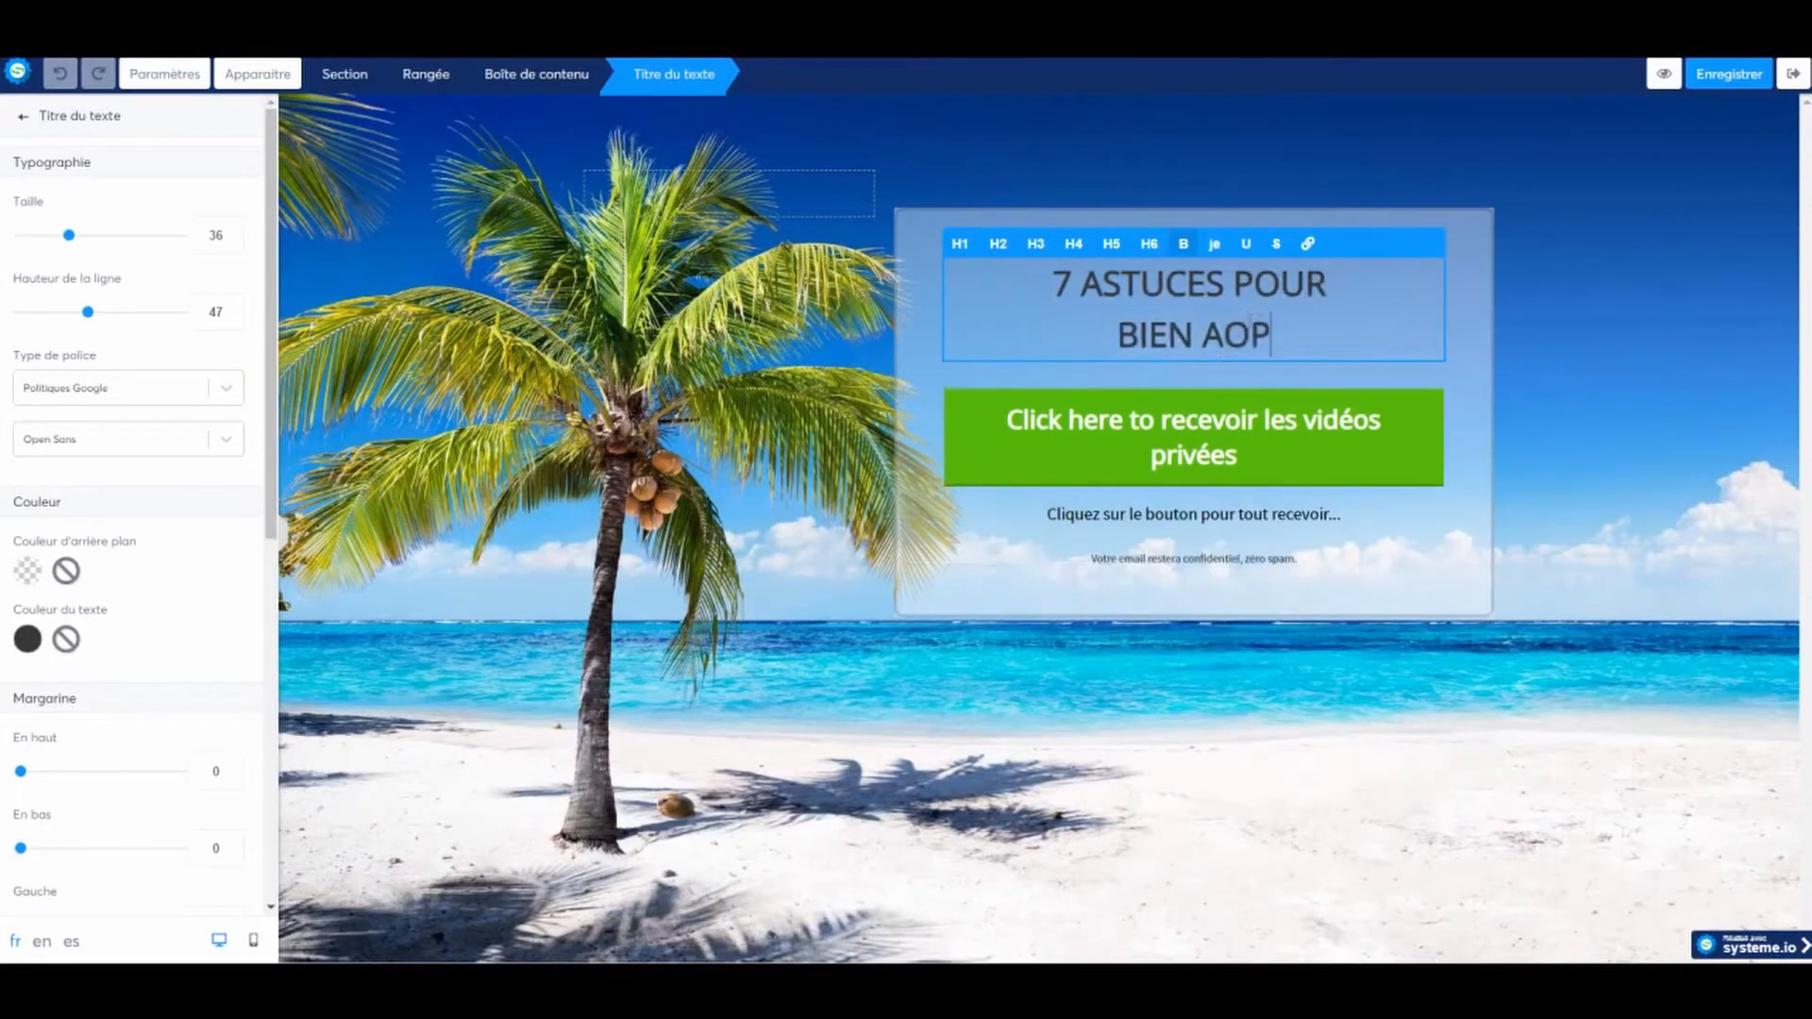
pyautogui.press('BackSpace')
pyautogui.press('BackSpace')
pyautogui.press('BackSpace')
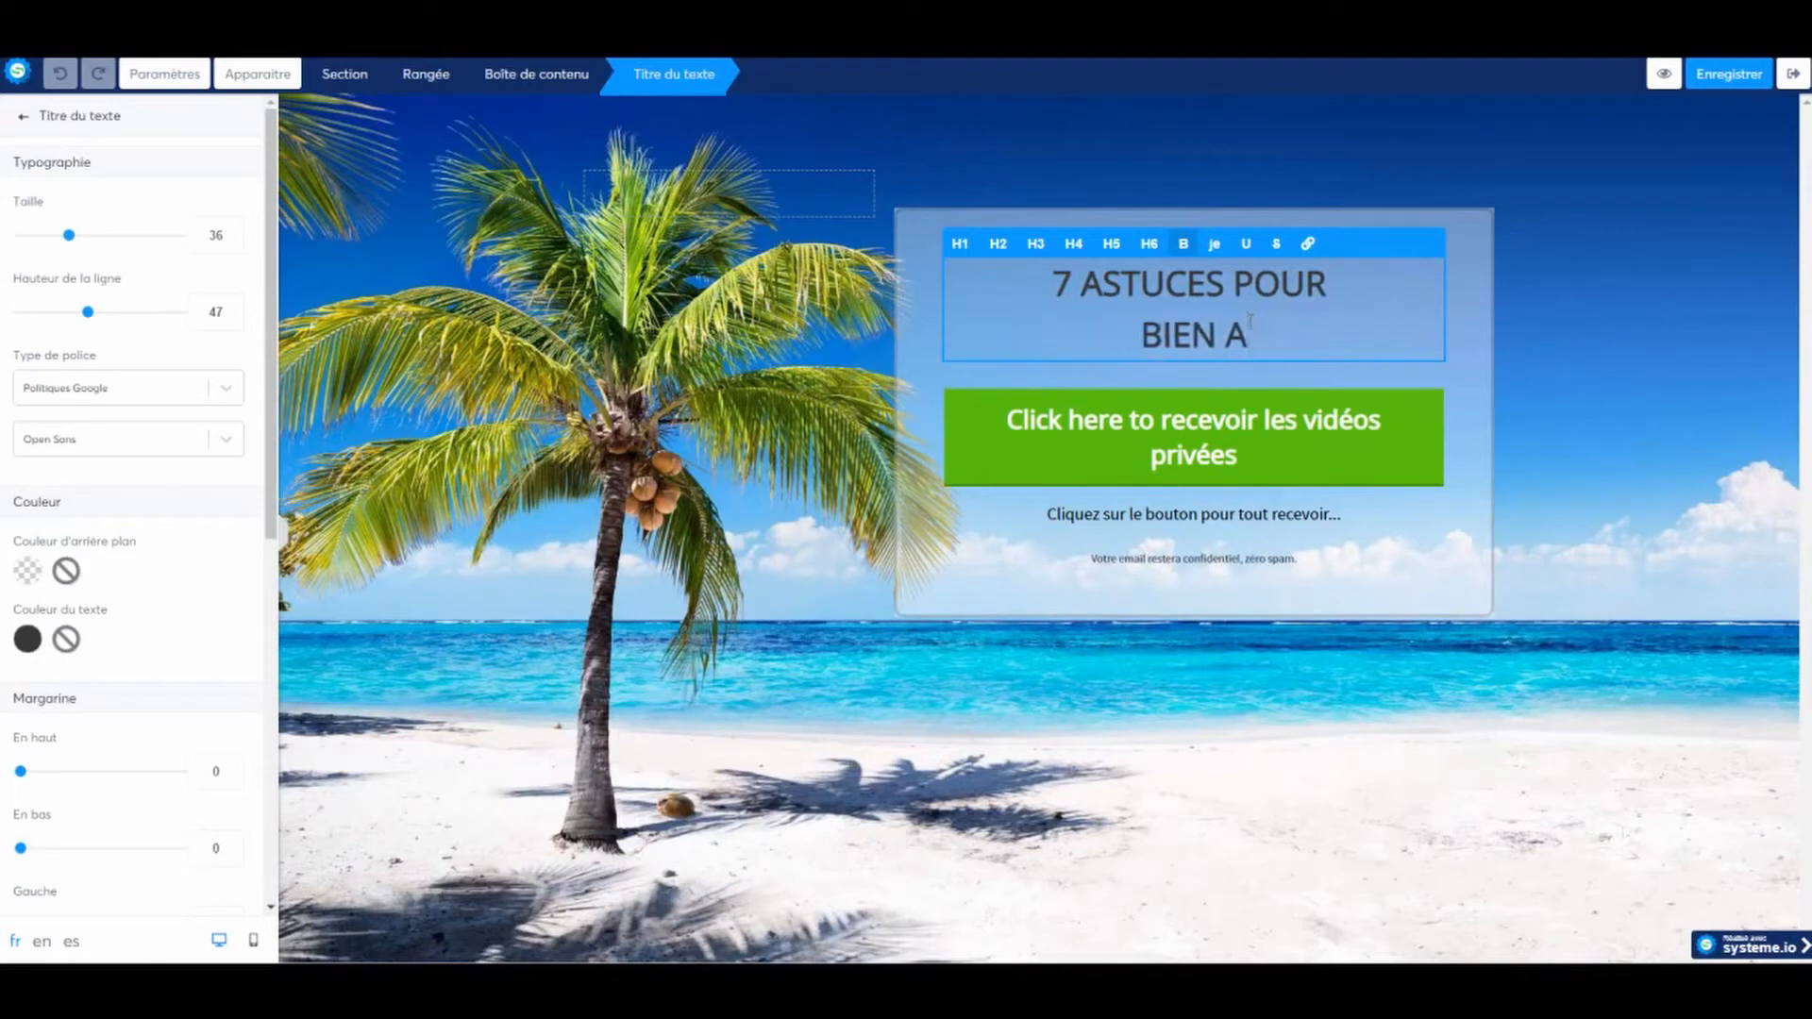
pyautogui.write('PPRENDREE')
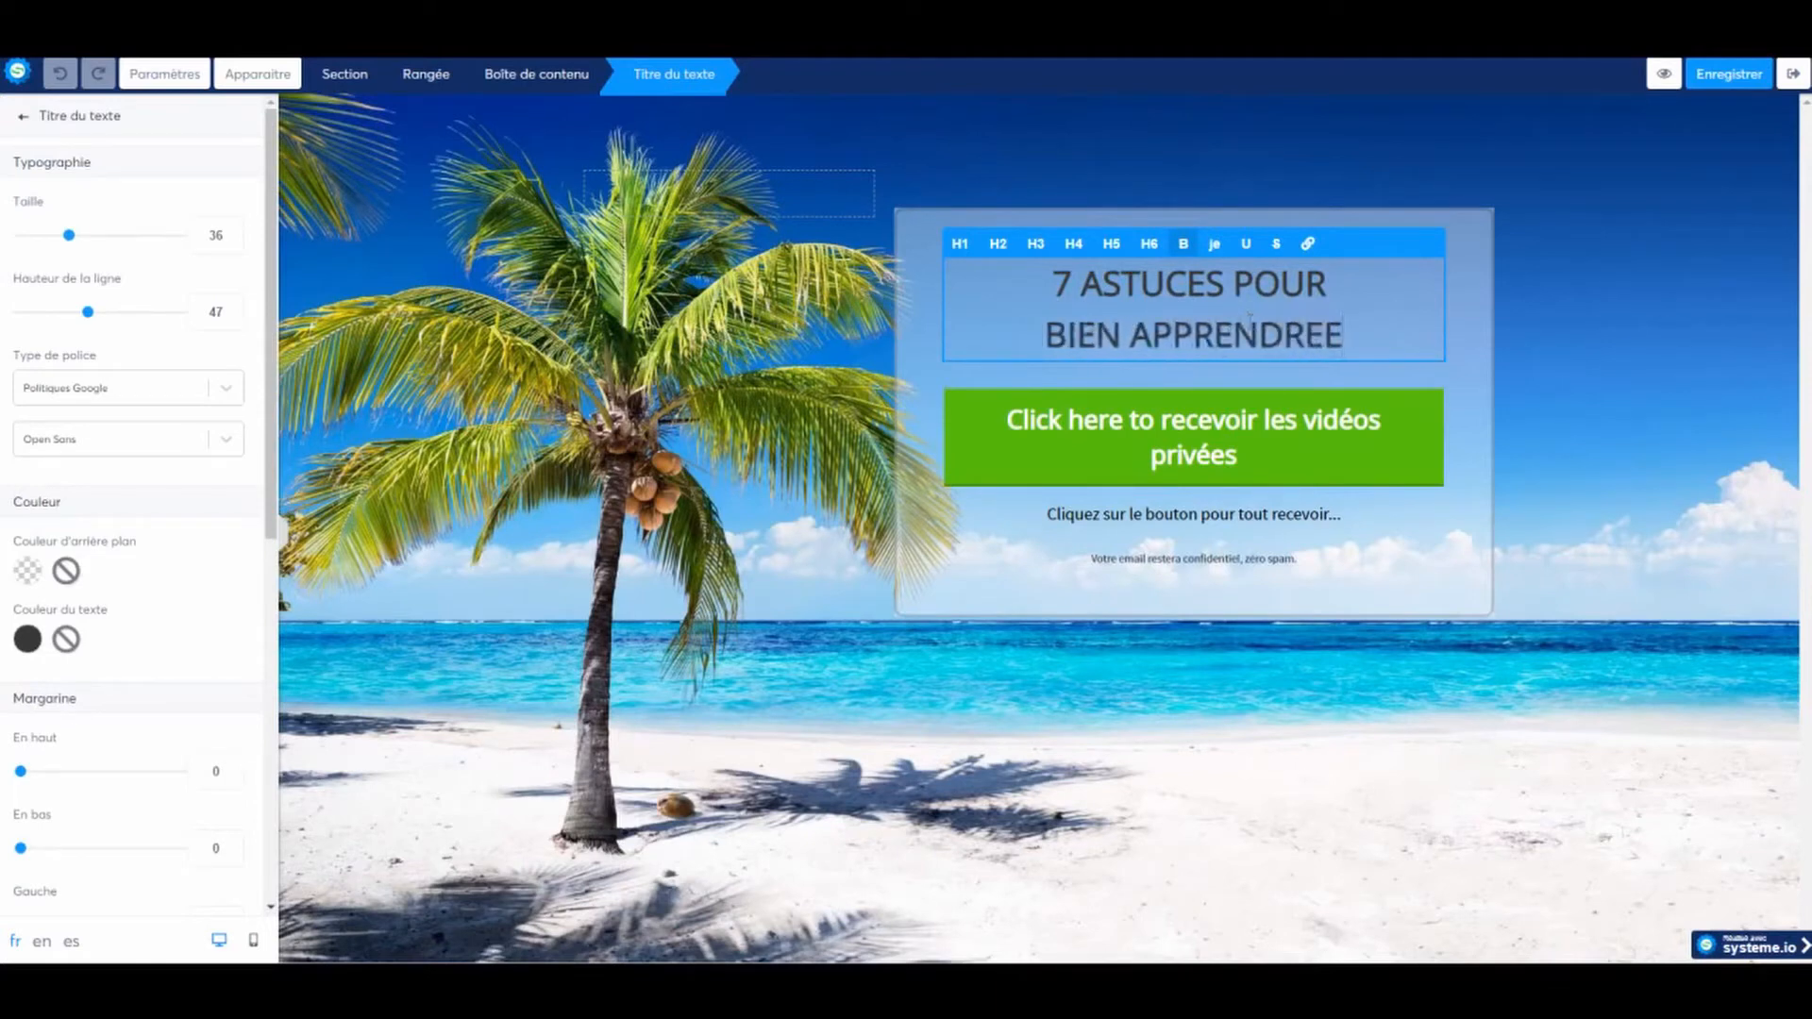
pyautogui.press('BackSpace')
pyautogui.press('Return')
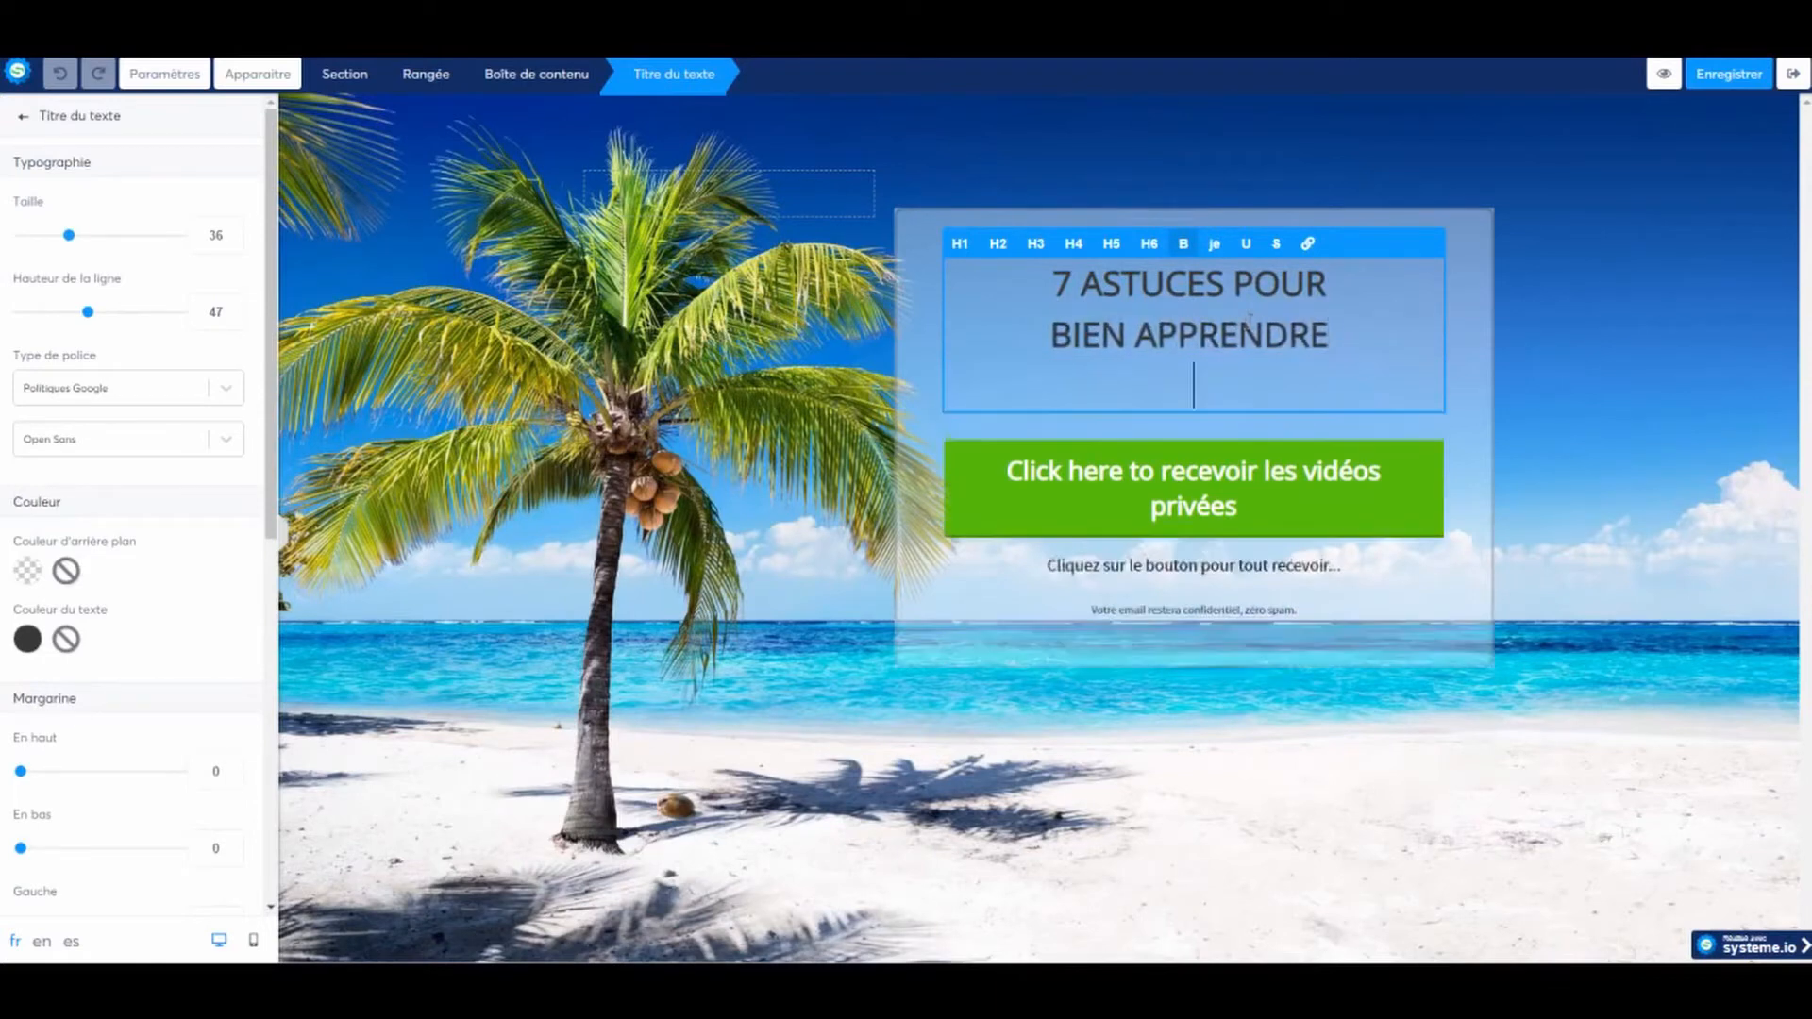
pyautogui.write("L'ANGLAIS")
pyautogui.click(1204, 580)
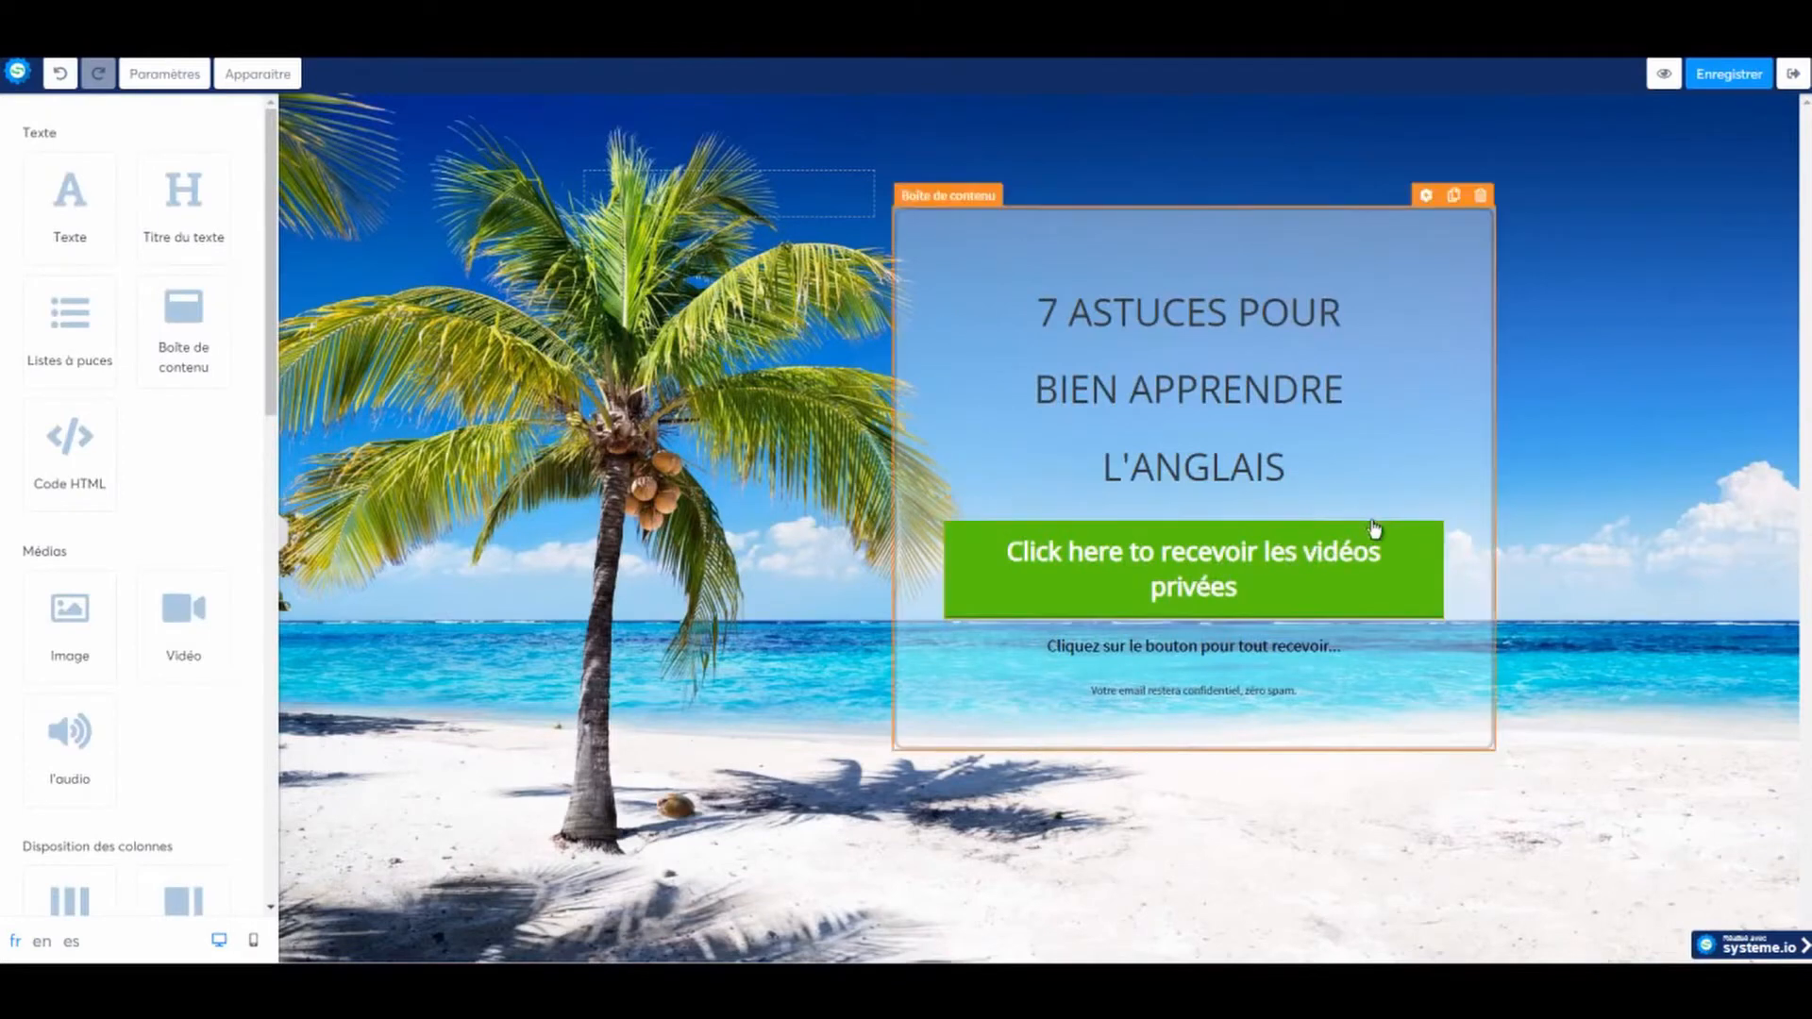
# Change the green button's text to "Visionnez ma vidéo gratuite"
pyautogui.click(1374, 509)
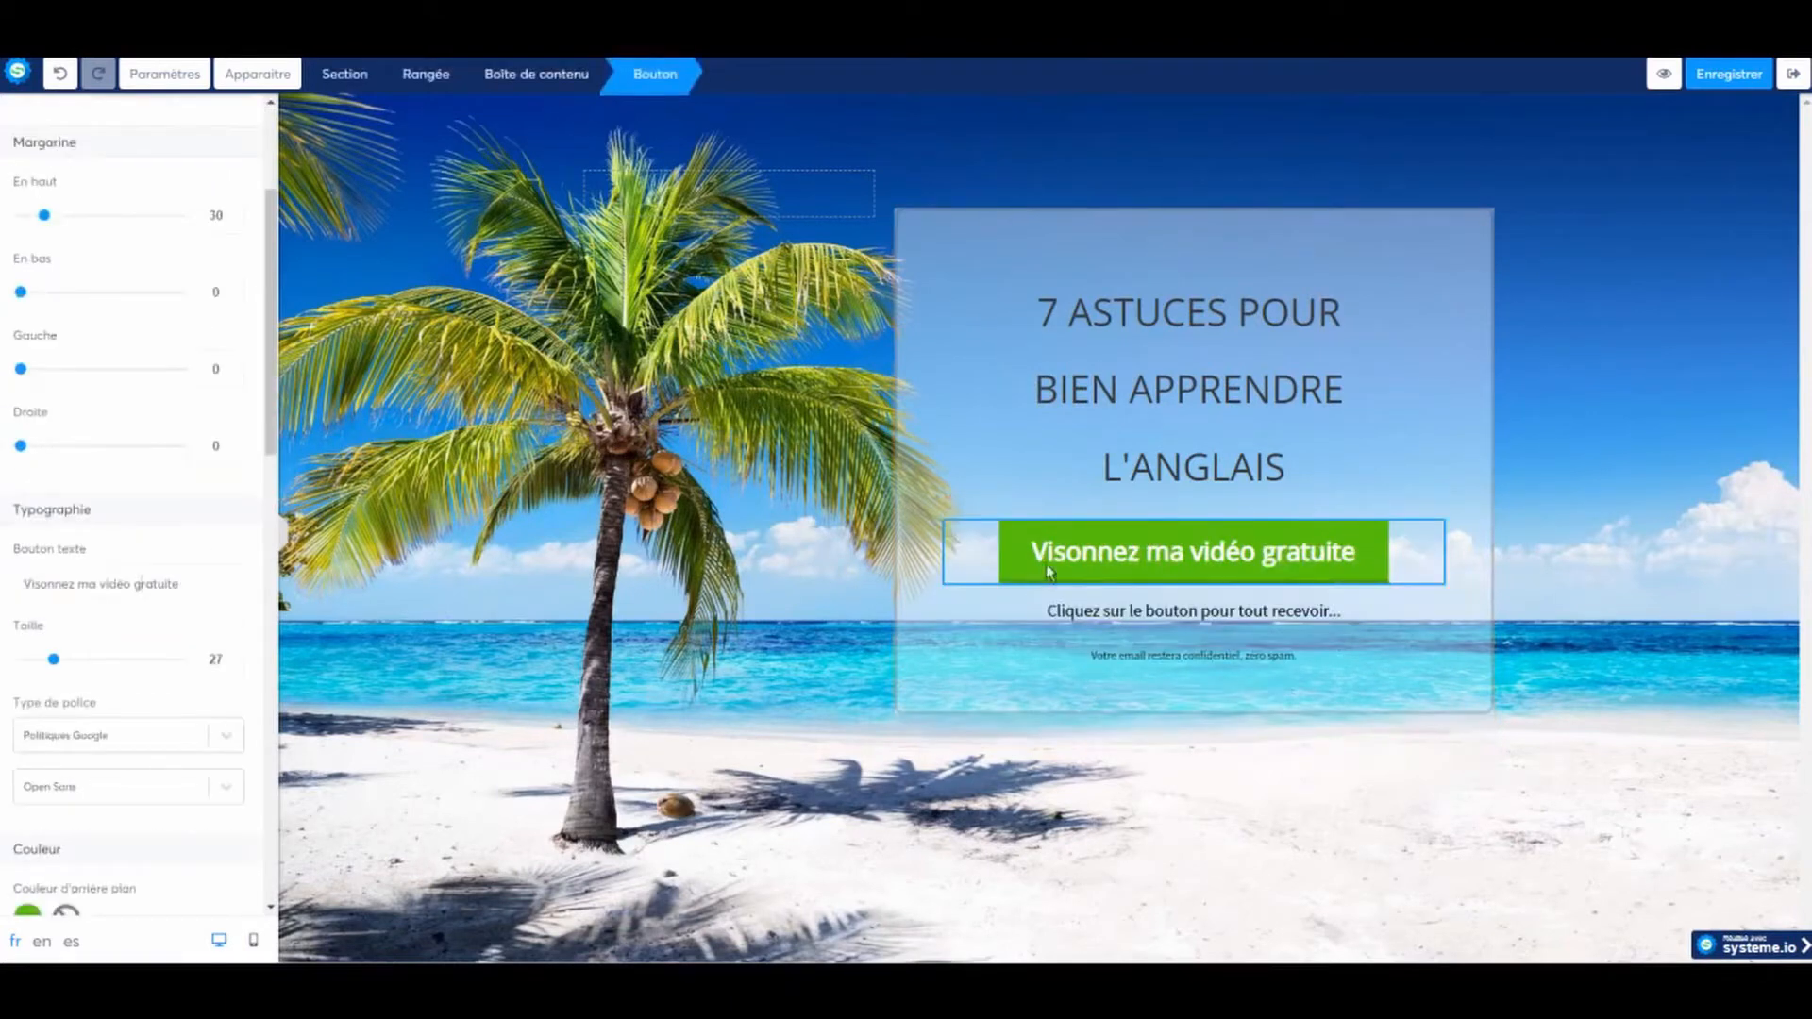
pyautogui.click(1047, 566)
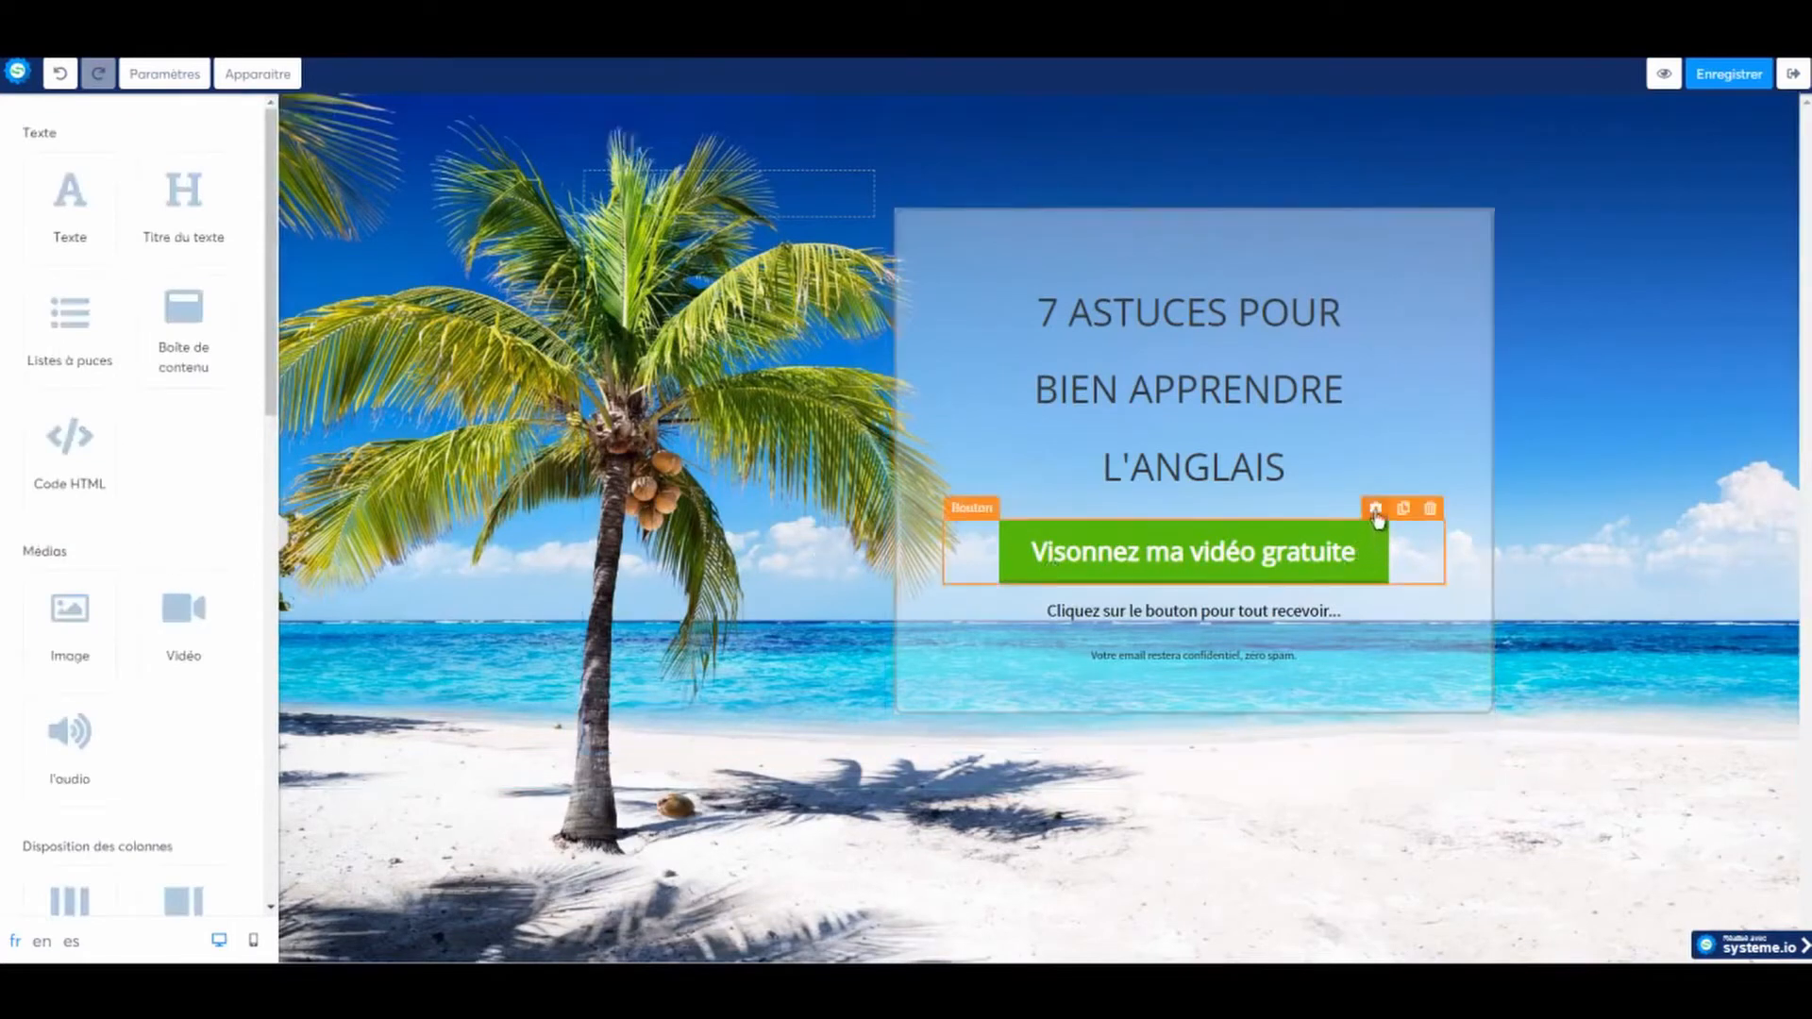
pyautogui.click(1374, 552)
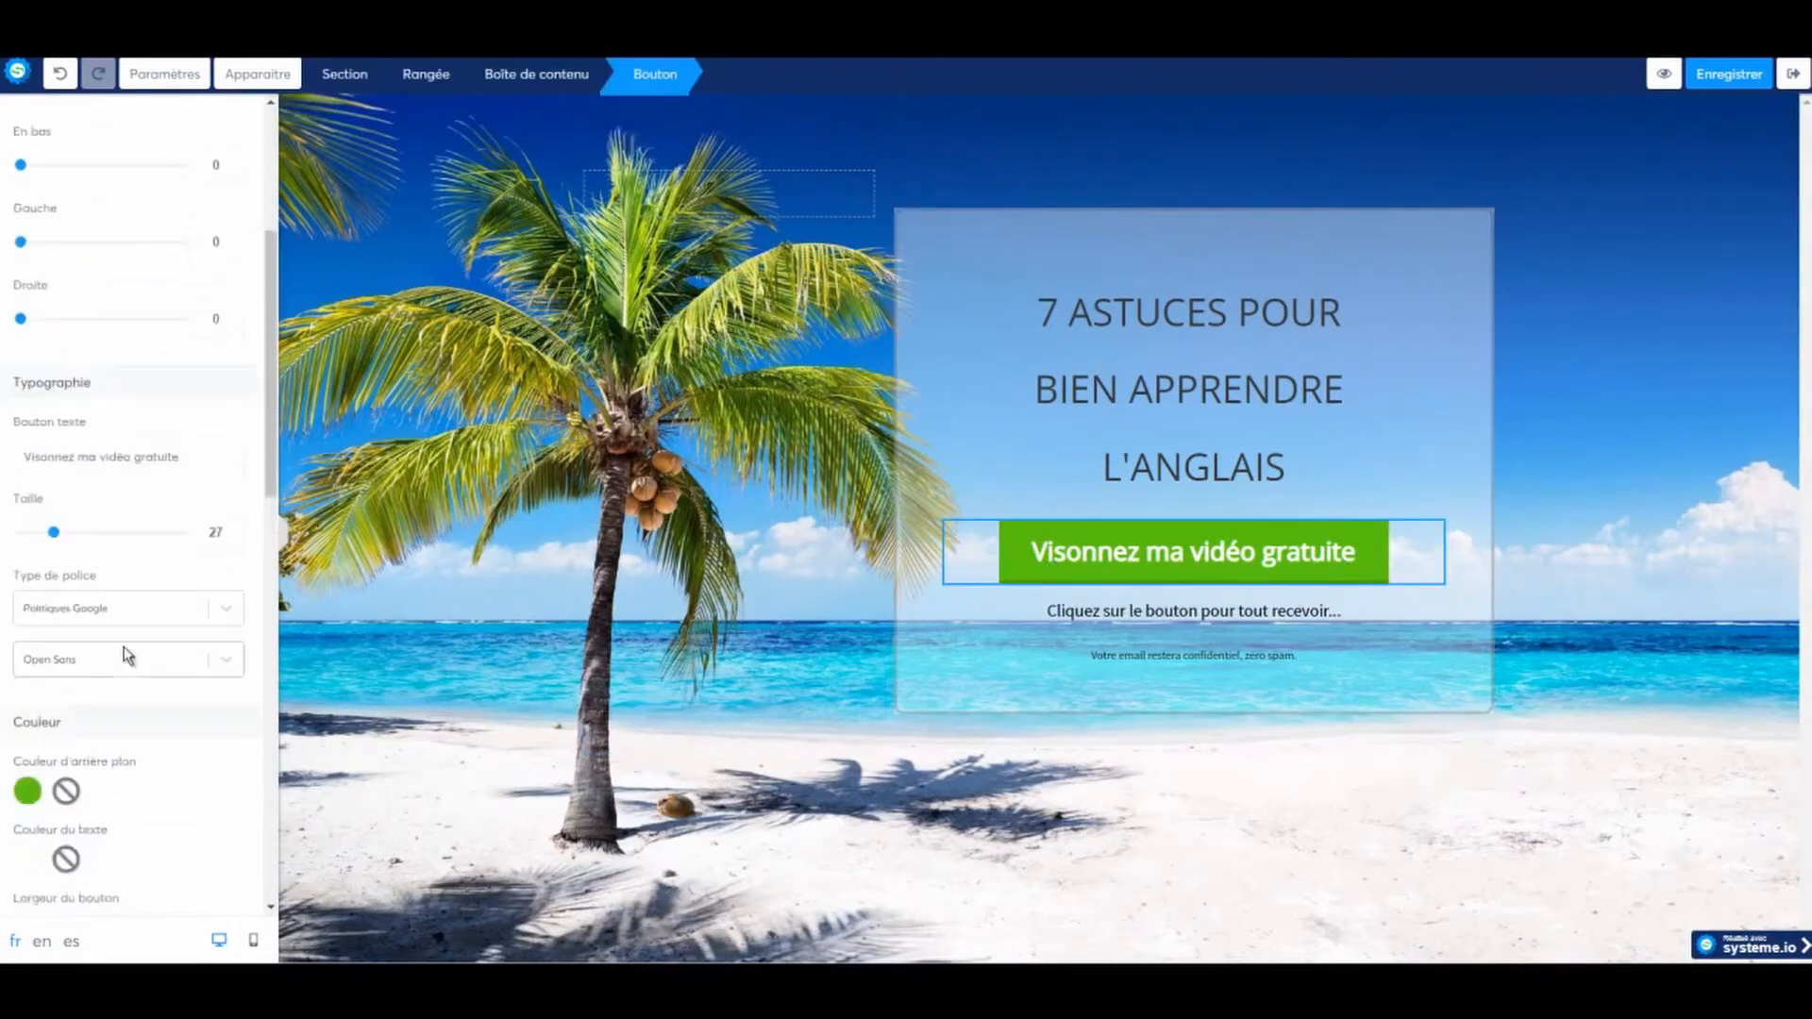
pyautogui.click(49, 455)
pyautogui.write('i')
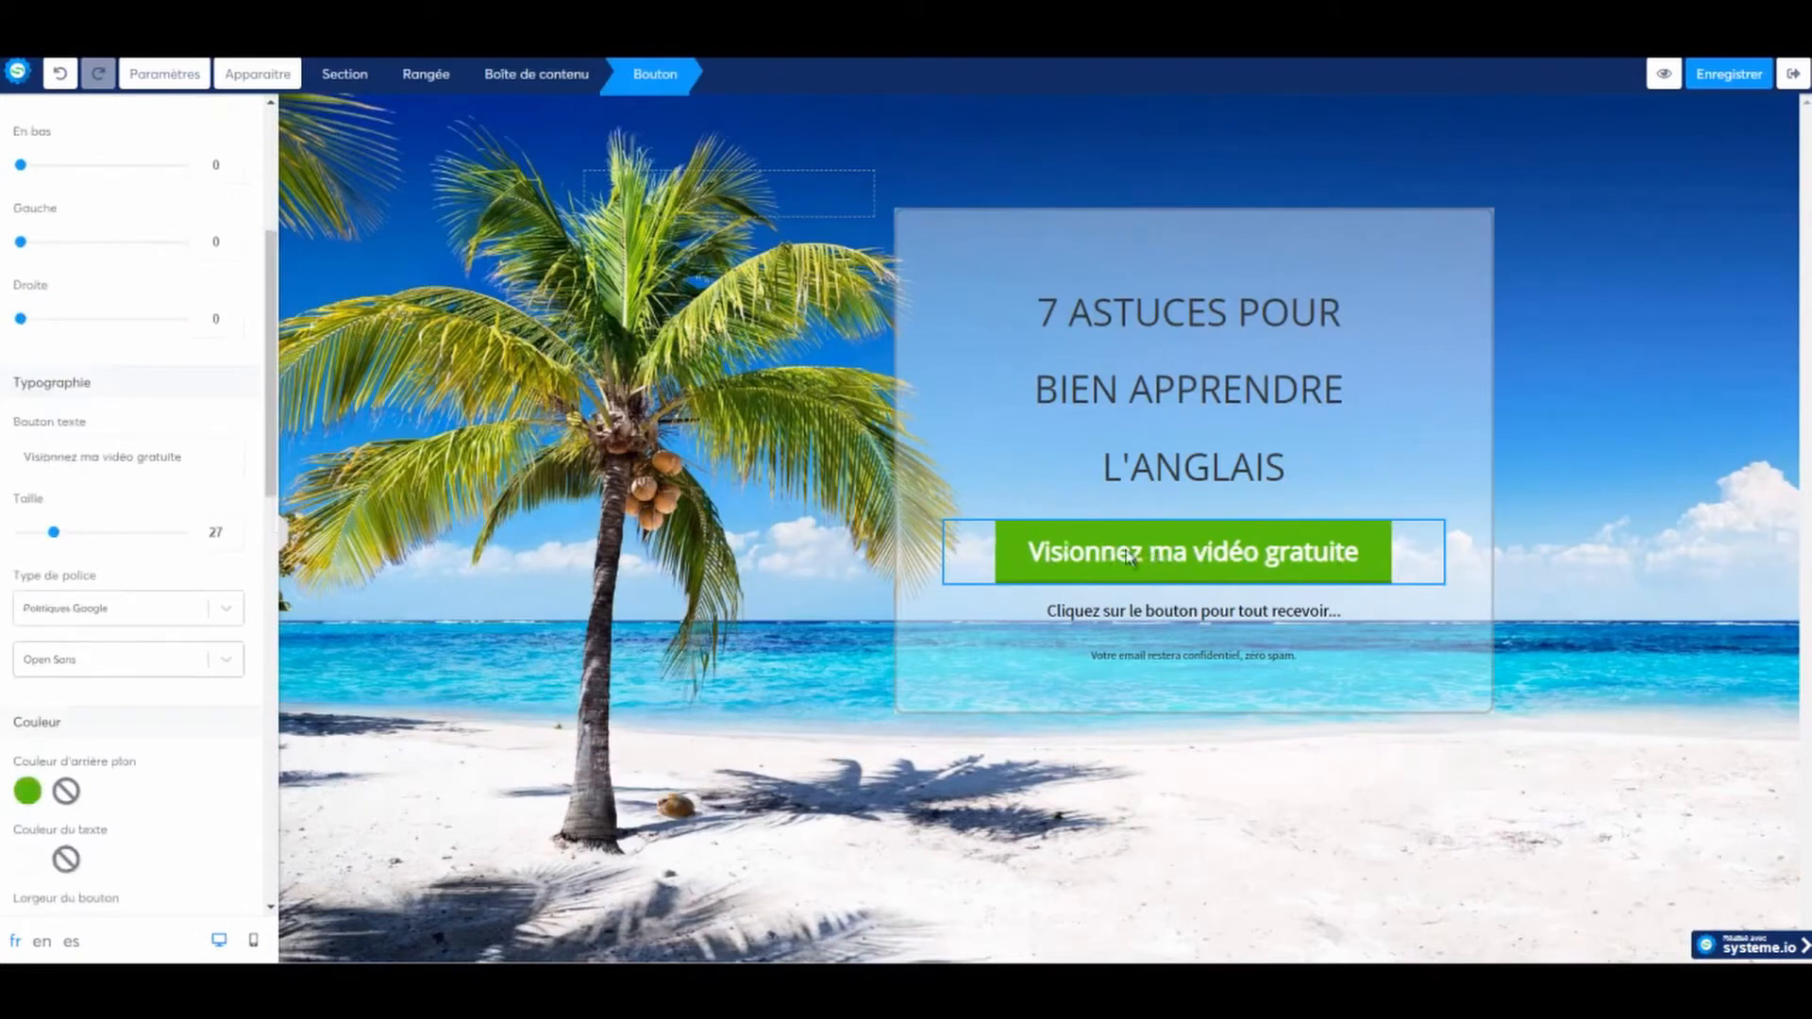
pyautogui.click(1252, 616)
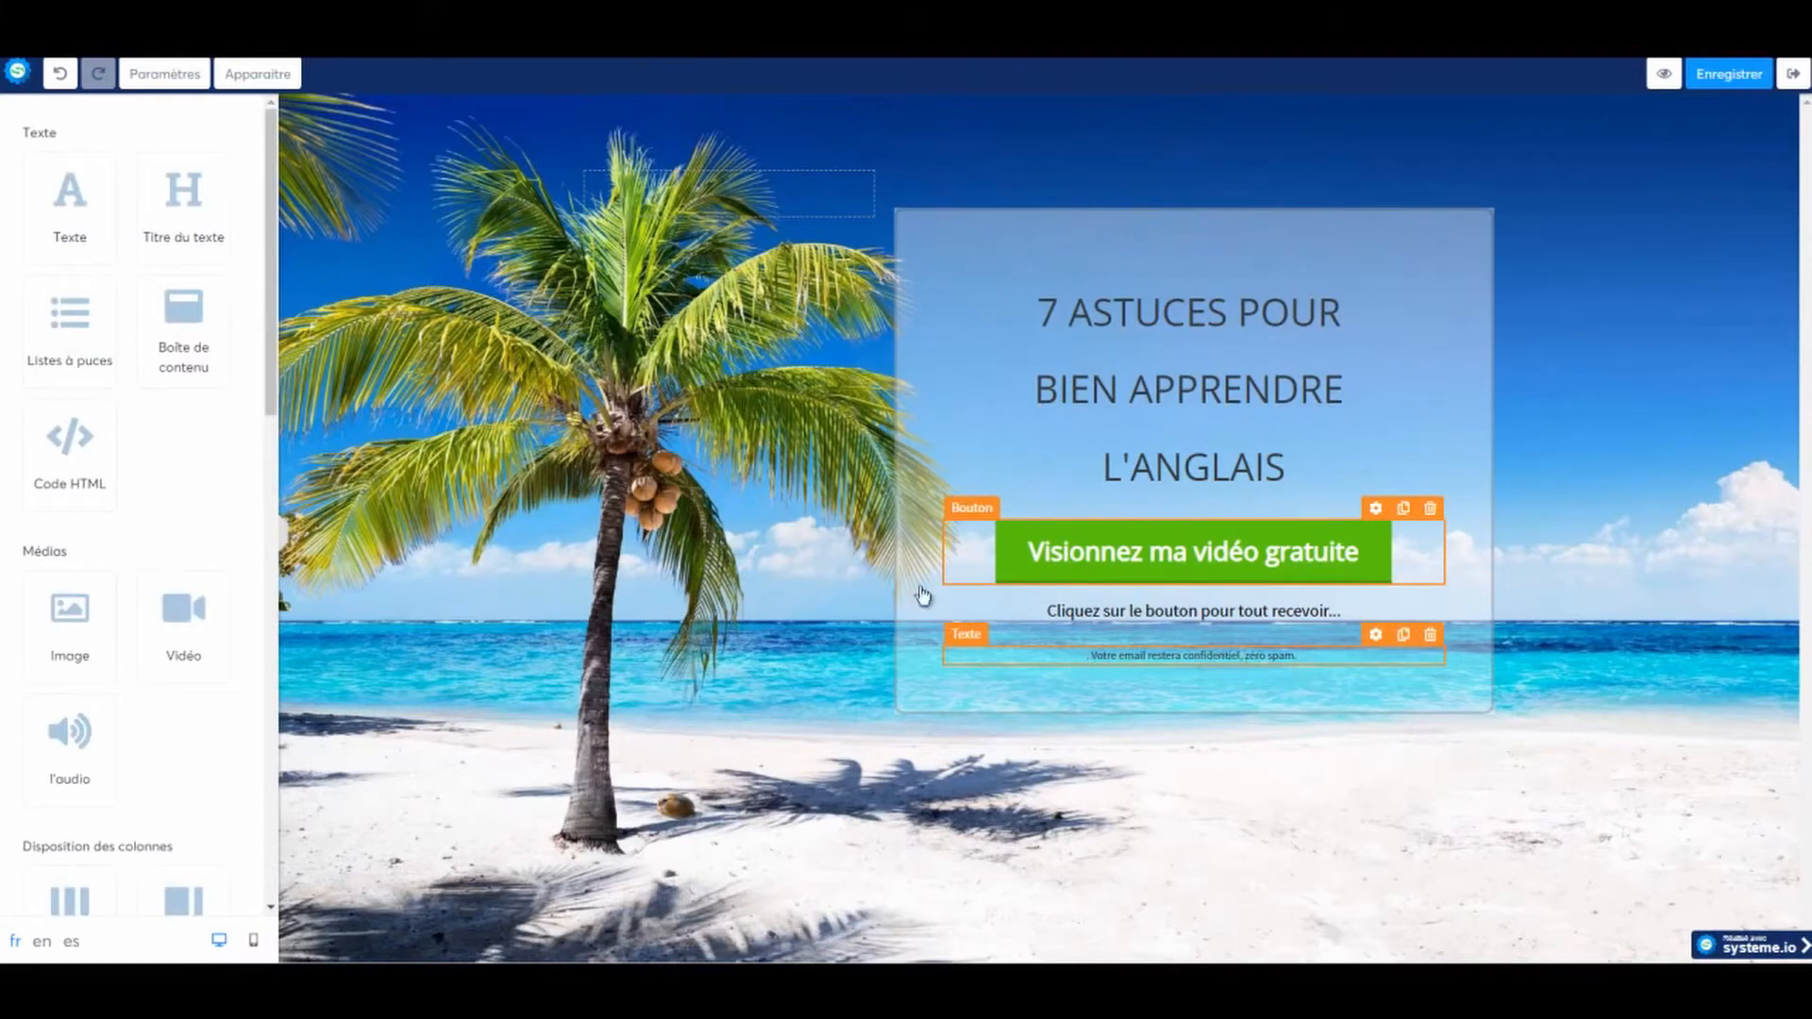
# Add a consent checkbox under the "Cliquez sur le bouton pour tout recevoir..." text and a new button below the content box
pyautogui.moveTo(272, 300); pyautogui.dragTo(246, 538)
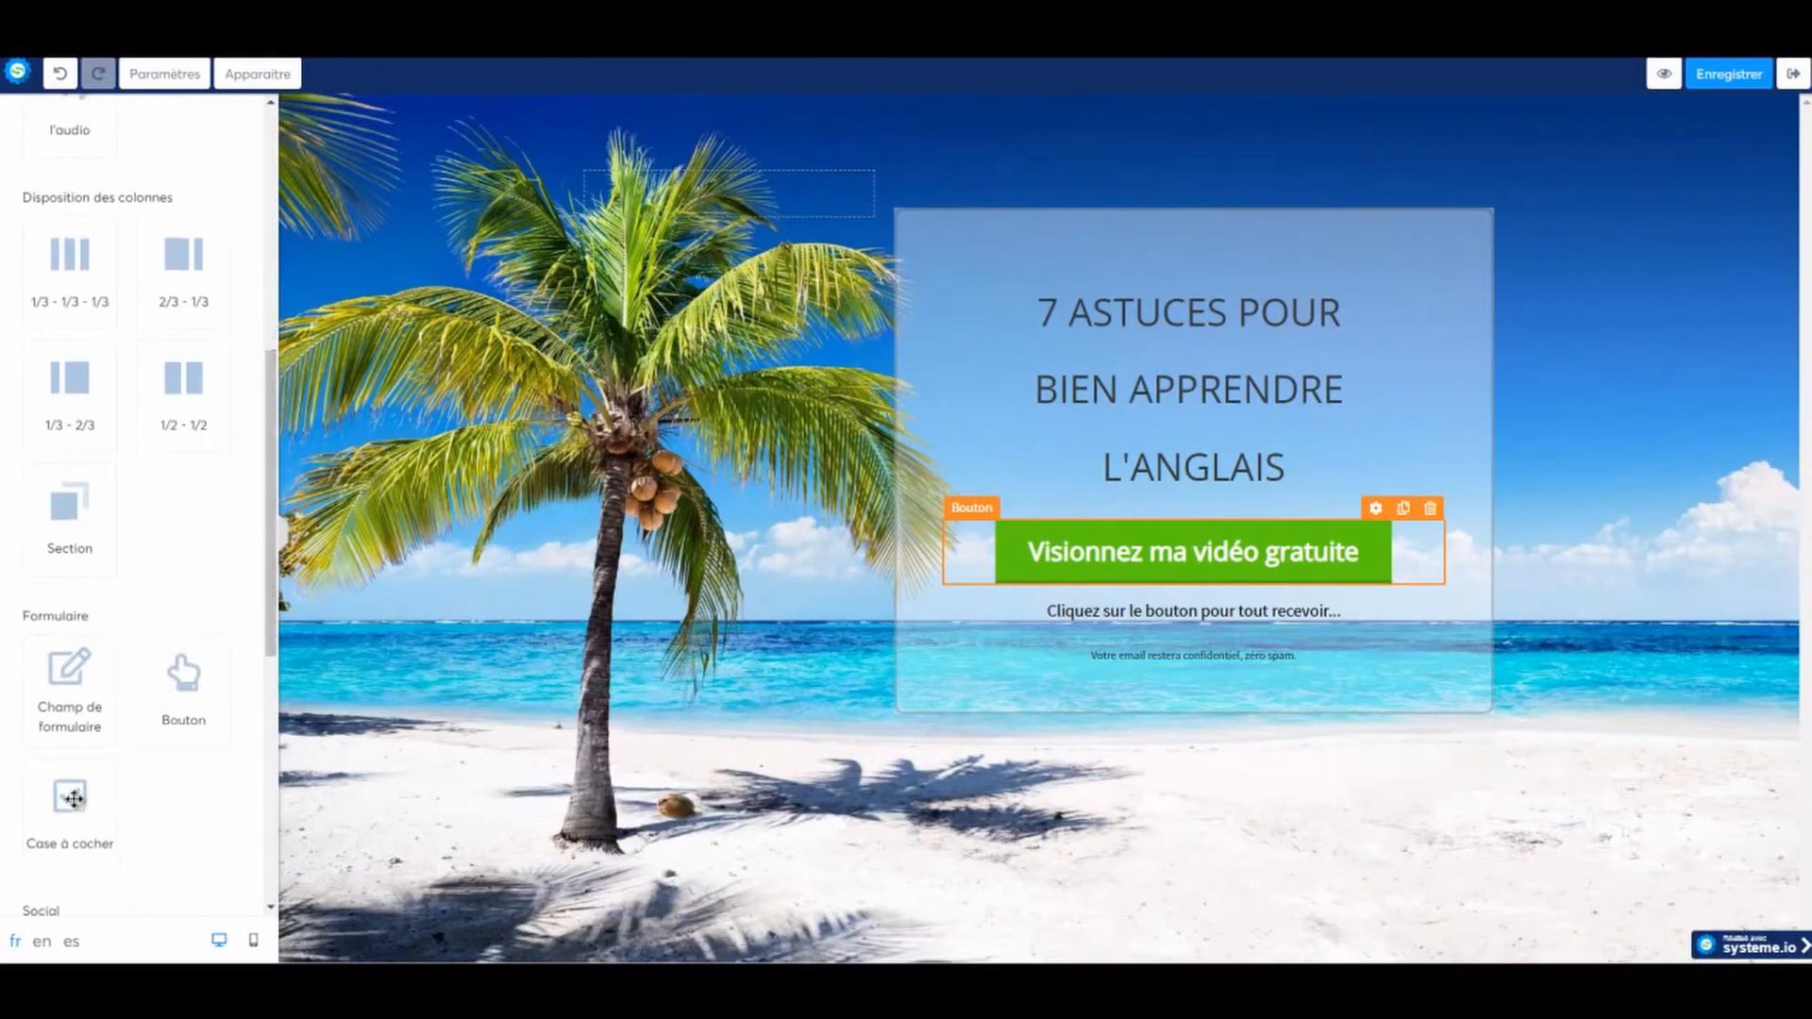
pyautogui.moveTo(79, 802); pyautogui.dragTo(1004, 624)
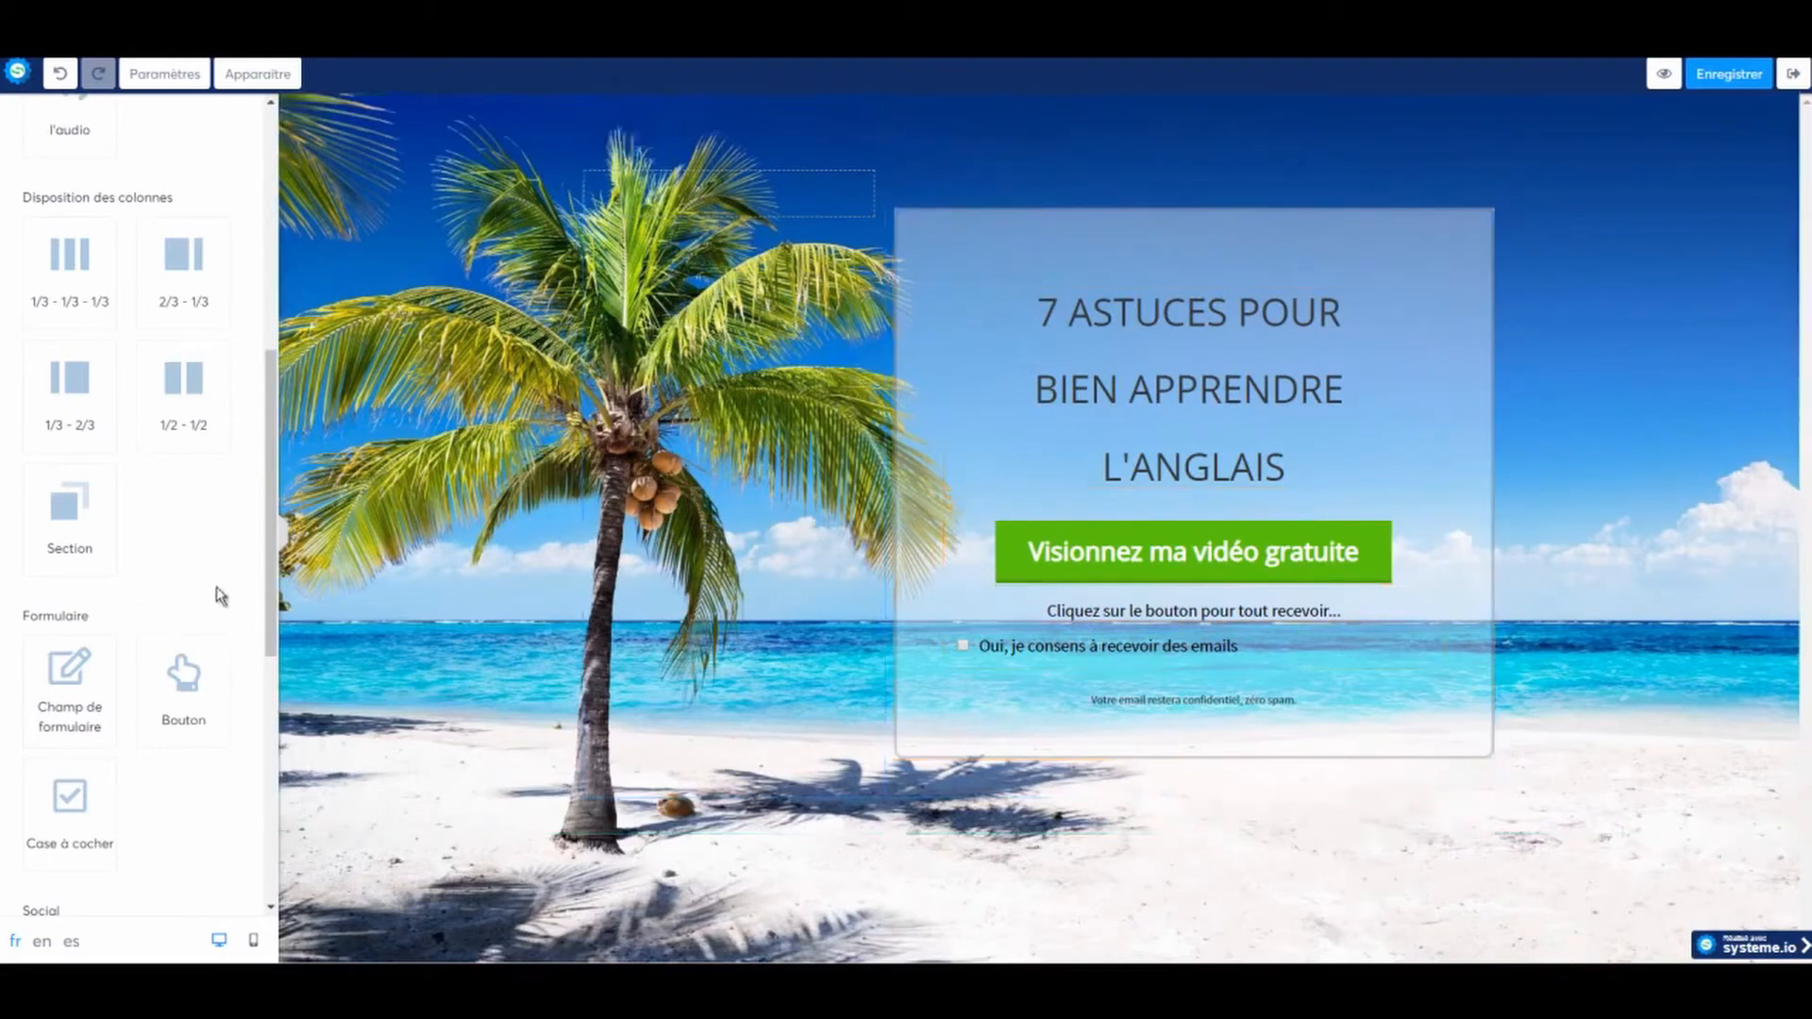
pyautogui.moveTo(269, 512); pyautogui.dragTo(1189, 809)
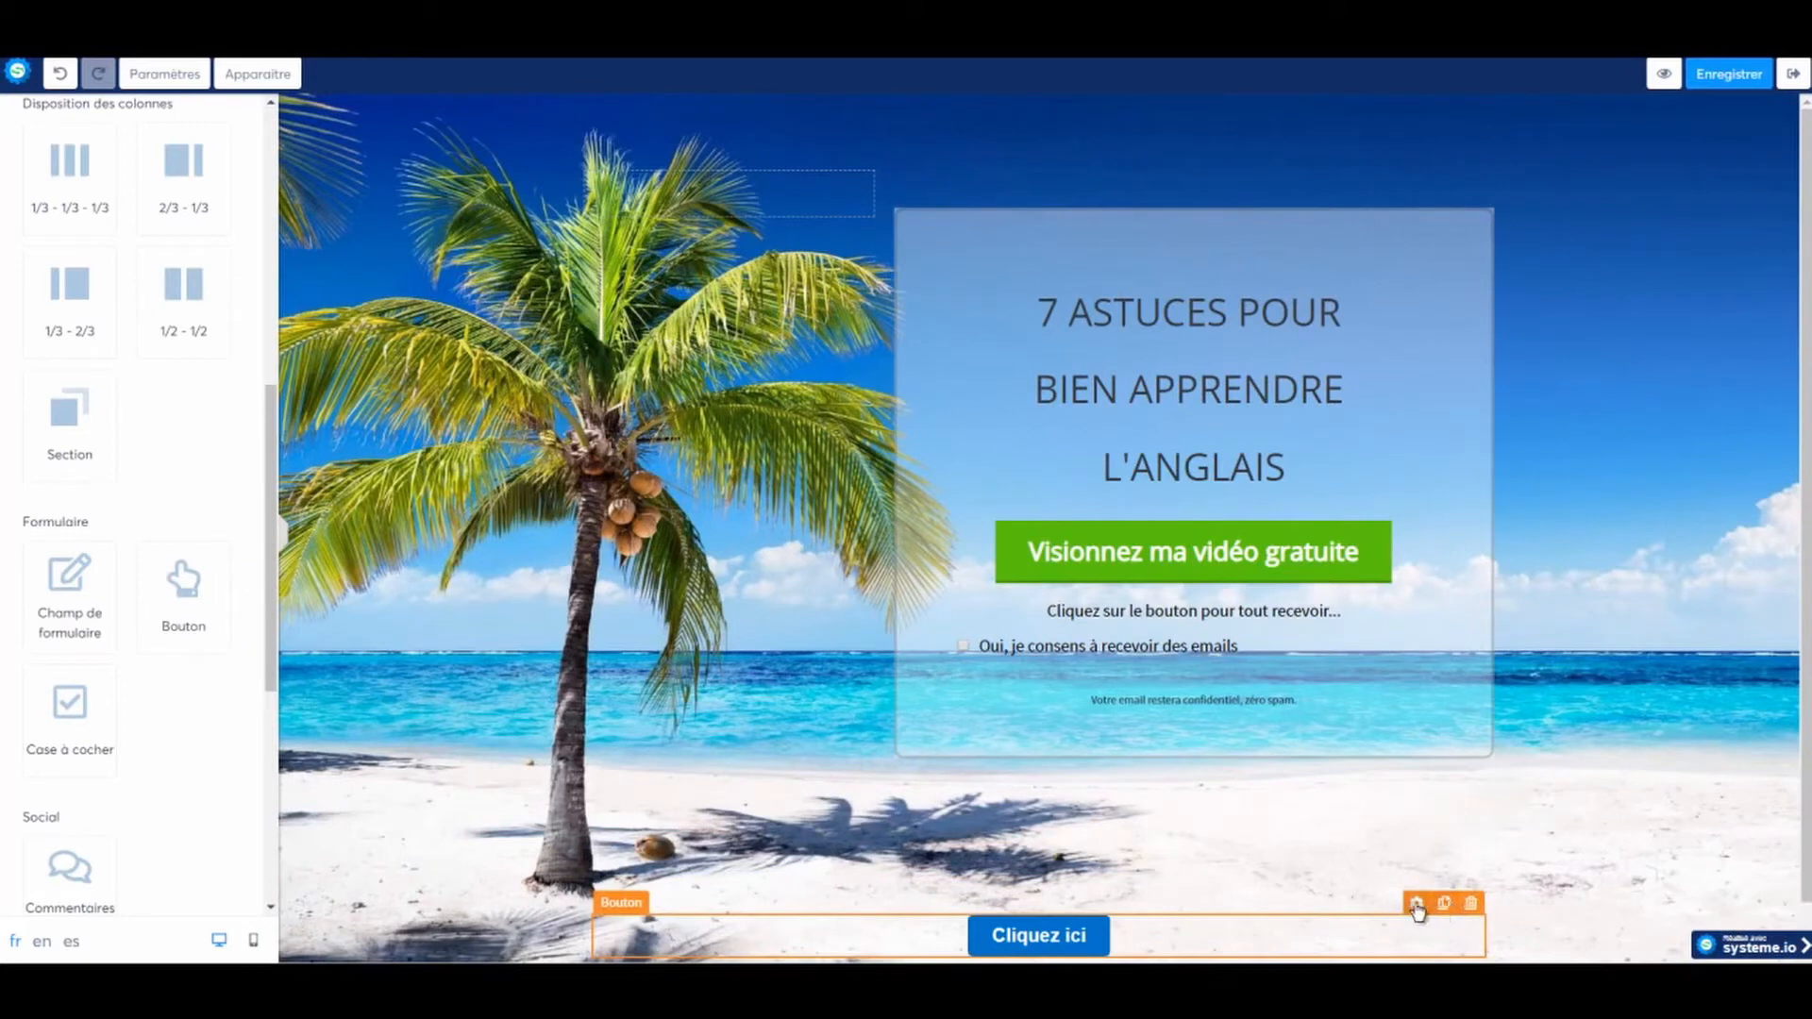
# Delete the "Cliquez ici" button below the content box and widen the content box's column towards the palm trunk
pyautogui.click(1471, 905)
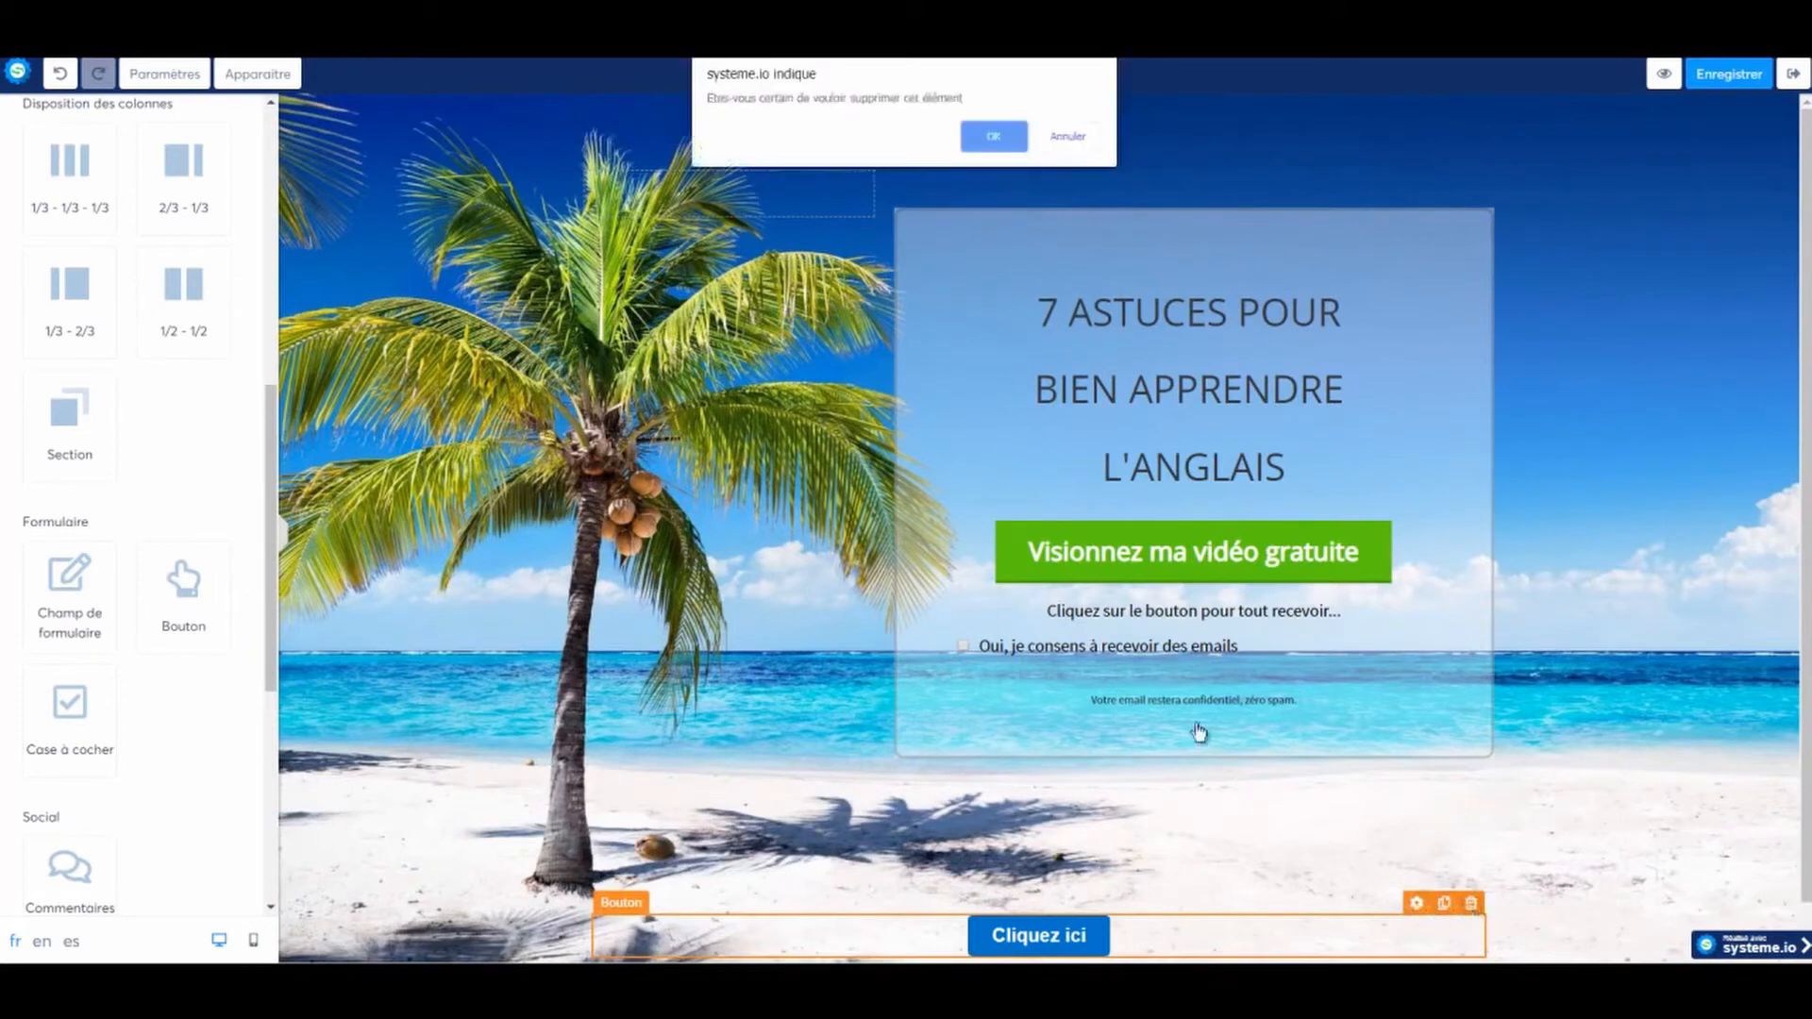
pyautogui.click(1005, 149)
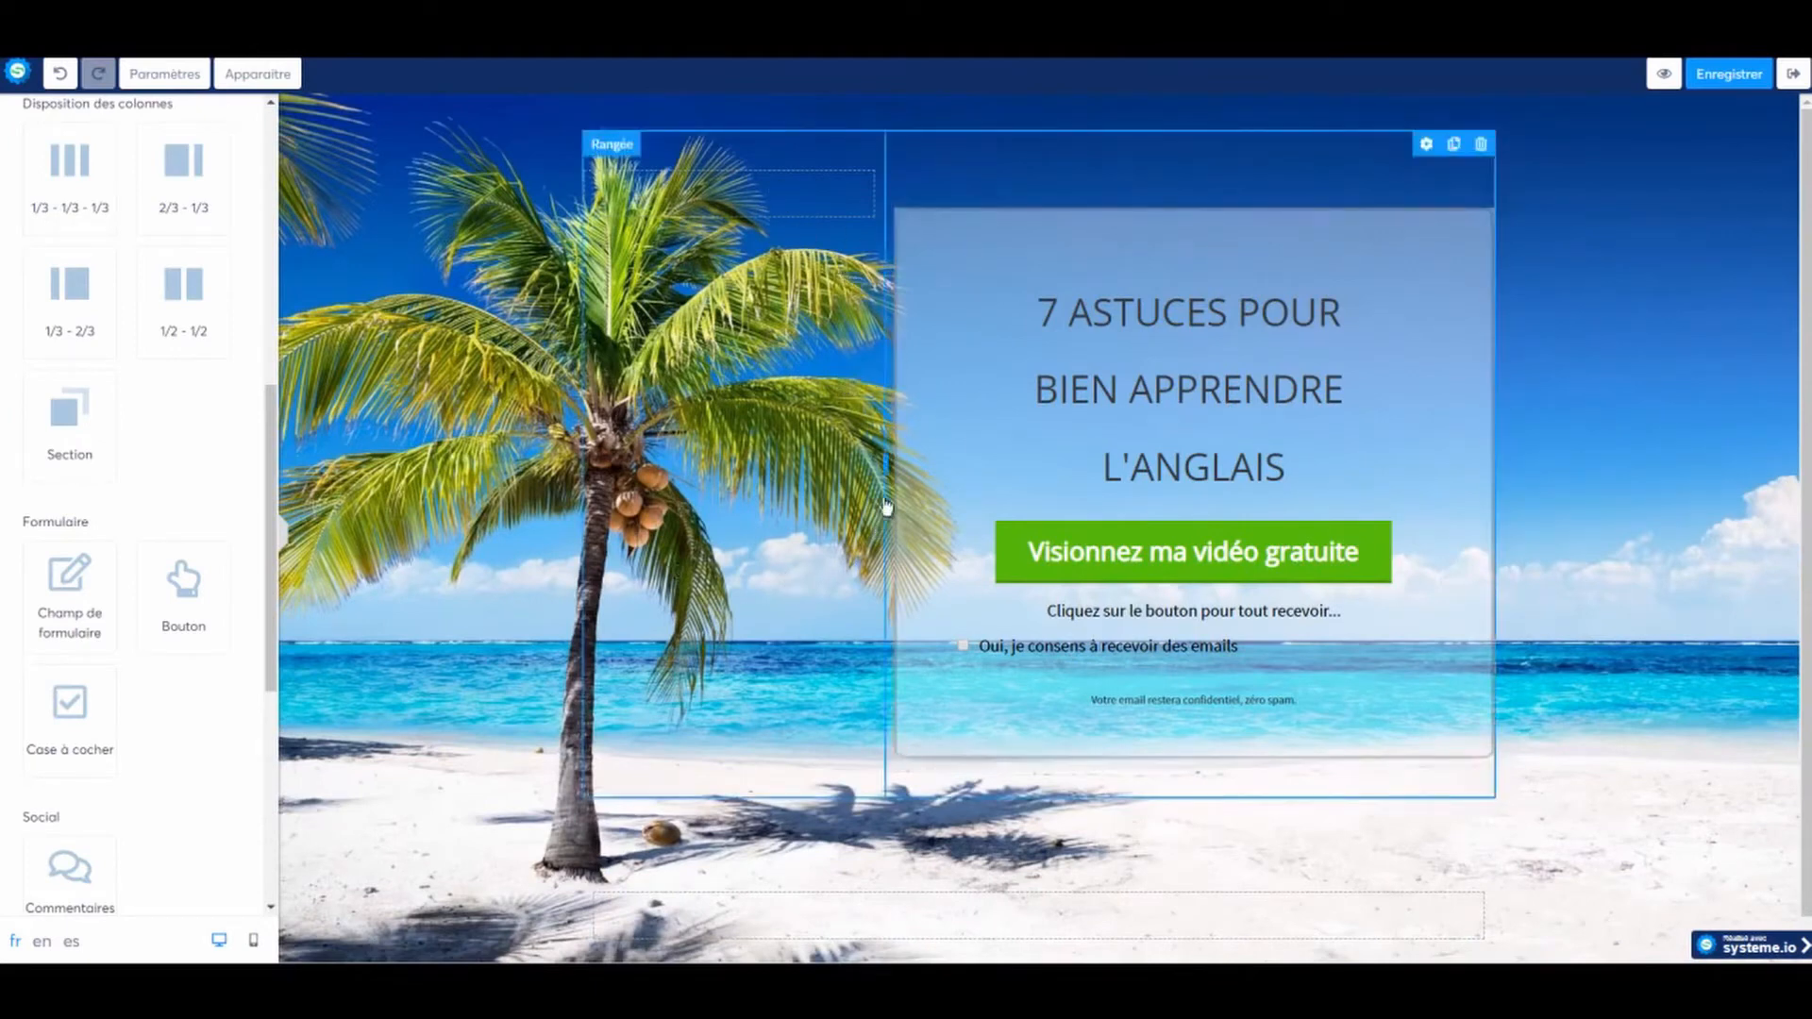
pyautogui.moveTo(885, 467); pyautogui.dragTo(640, 466)
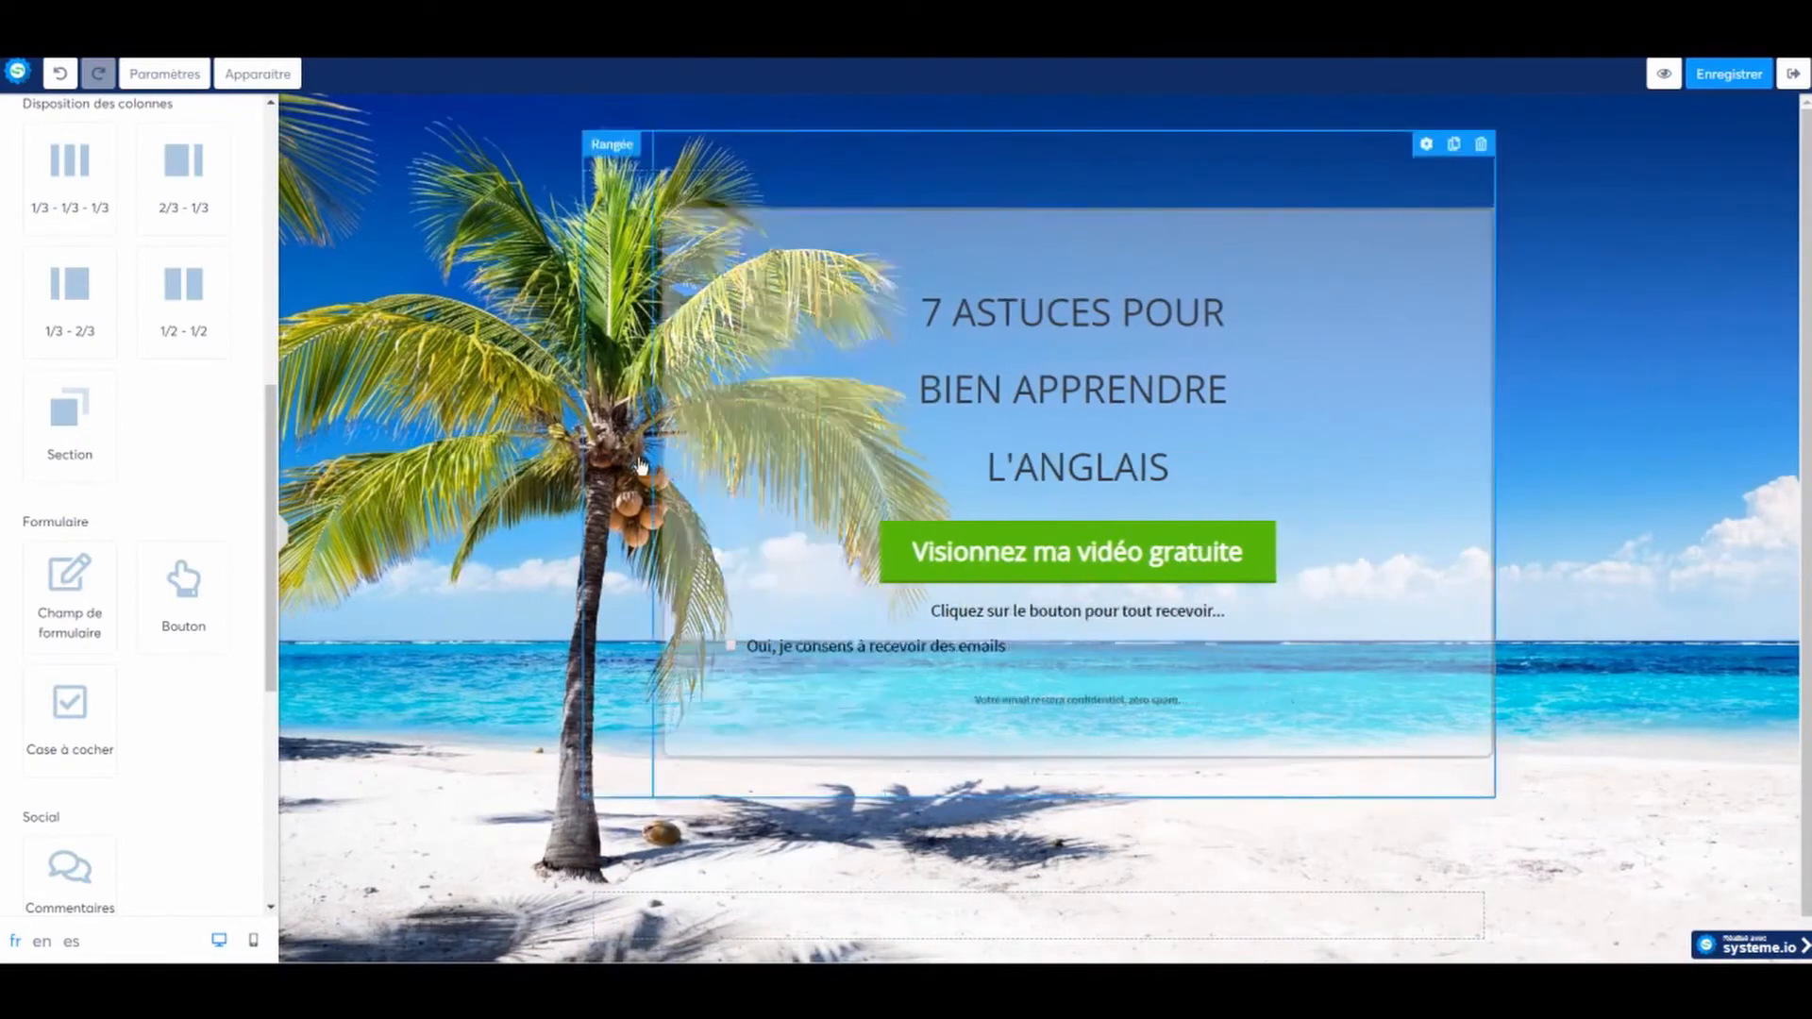
pyautogui.click(640, 465)
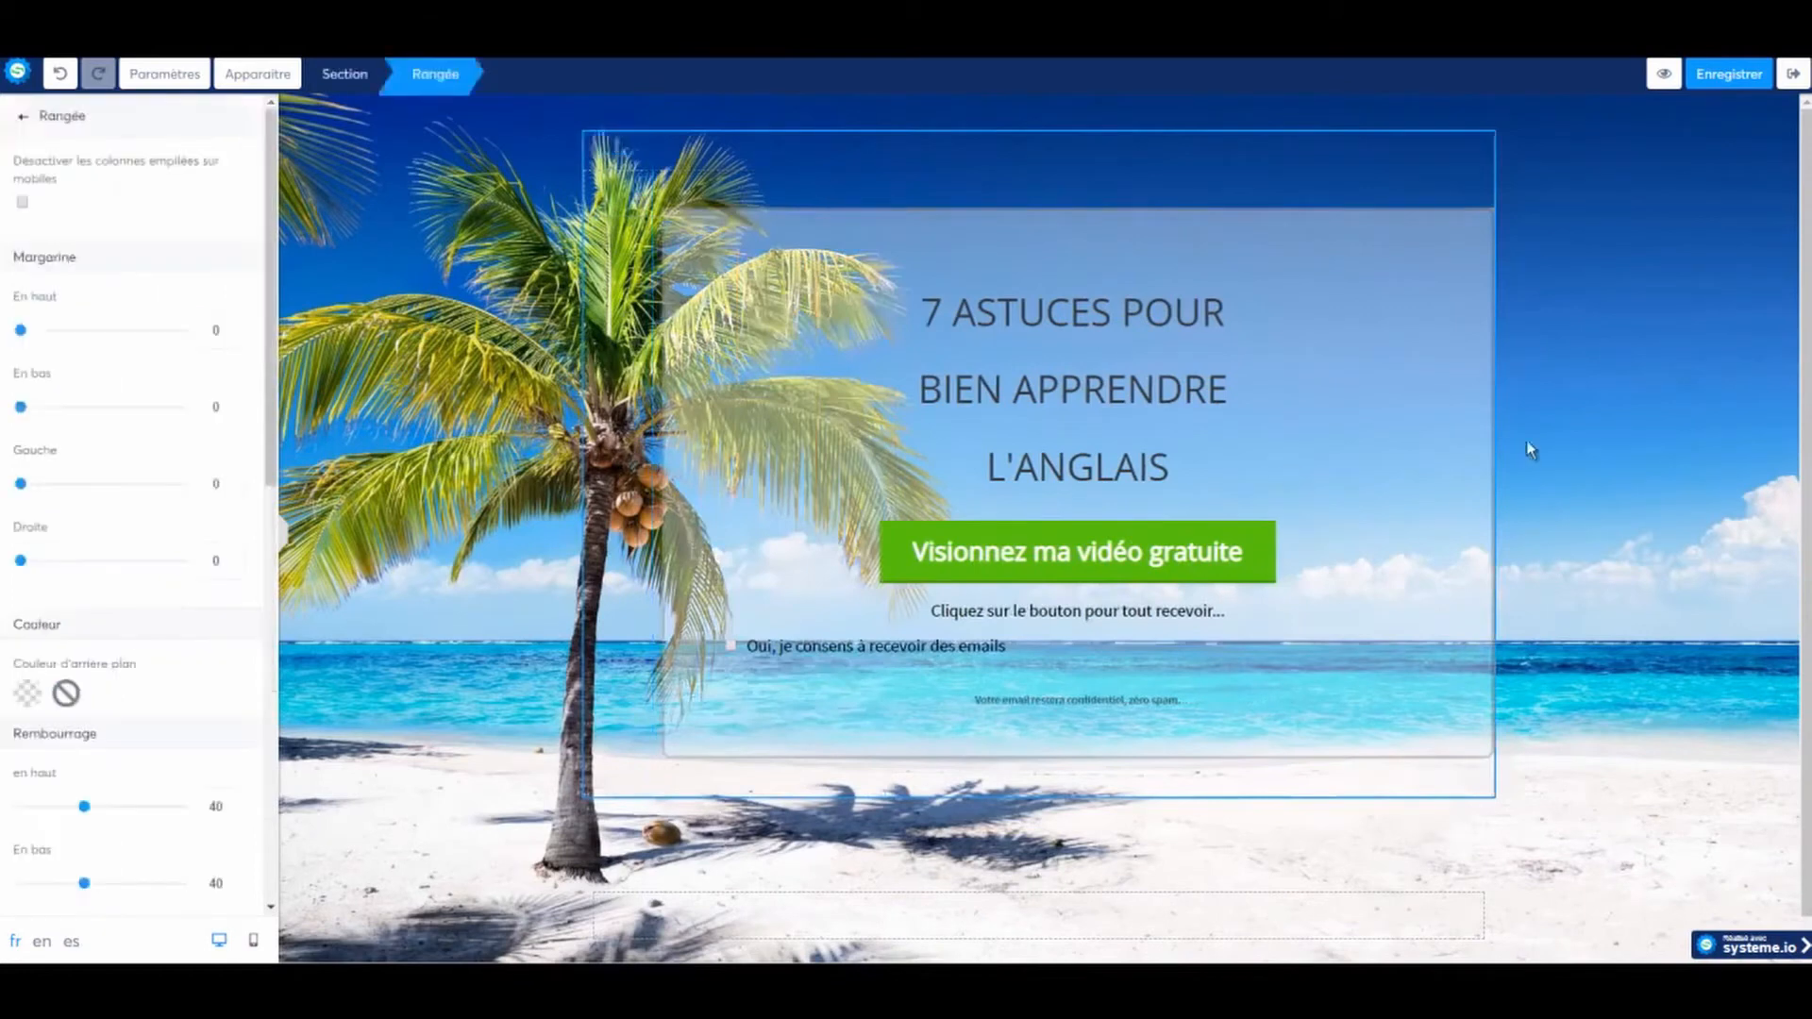
pyautogui.click(1617, 375)
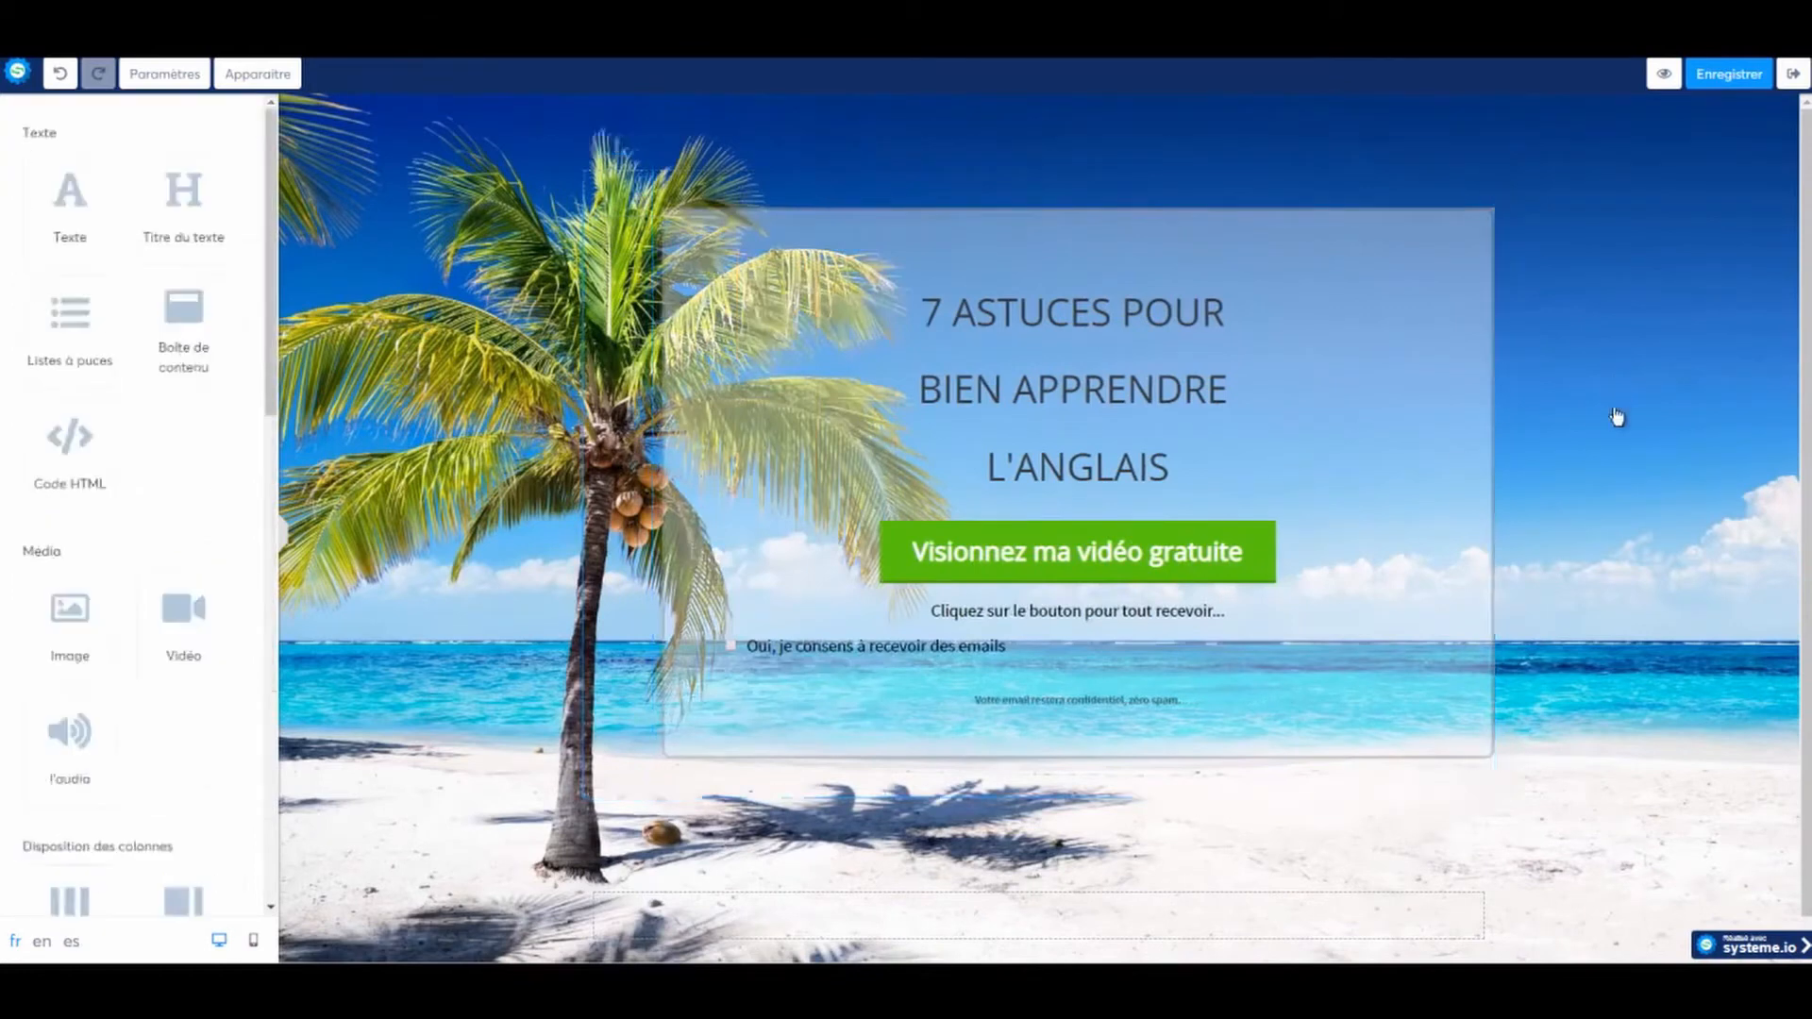
# Set the action of the green "Visionnez ma vidéo gratuite" button to "Next the Tunnel"
pyautogui.scroll(-1, 1615, 450)
pyautogui.scroll(1, 1613, 450)
pyautogui.scroll(-1, 1613, 449)
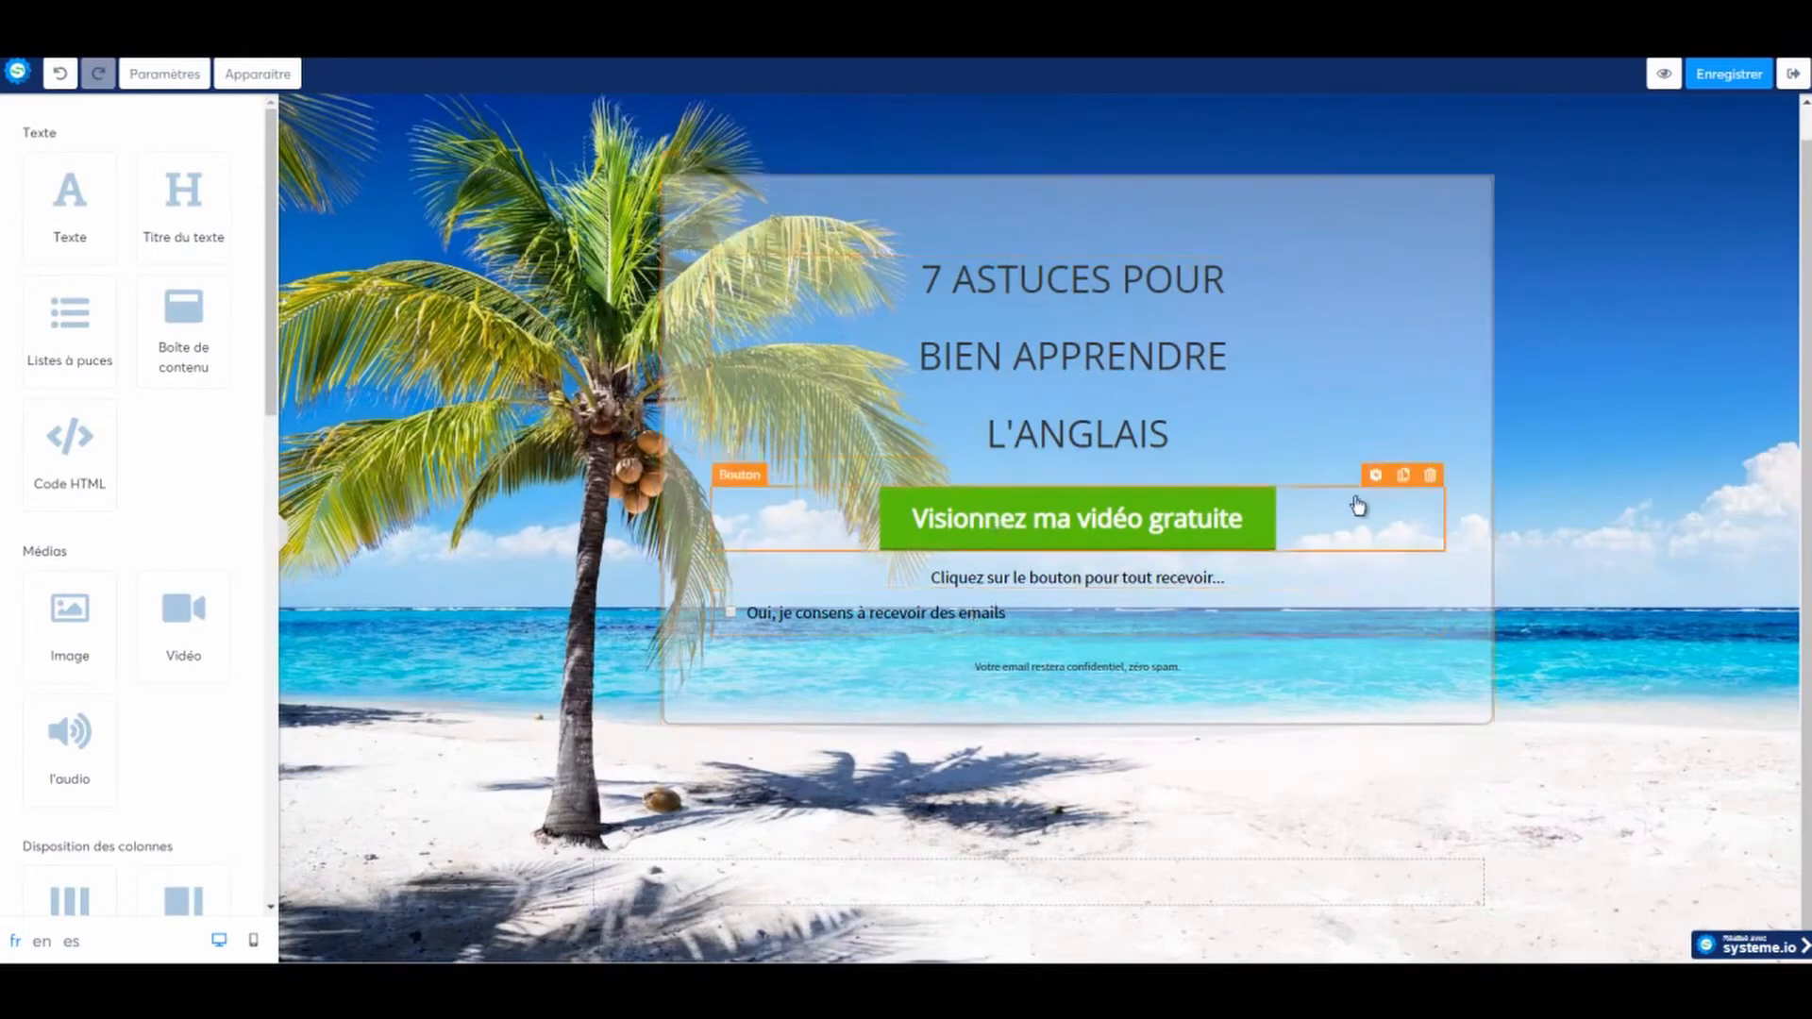
pyautogui.click(1375, 476)
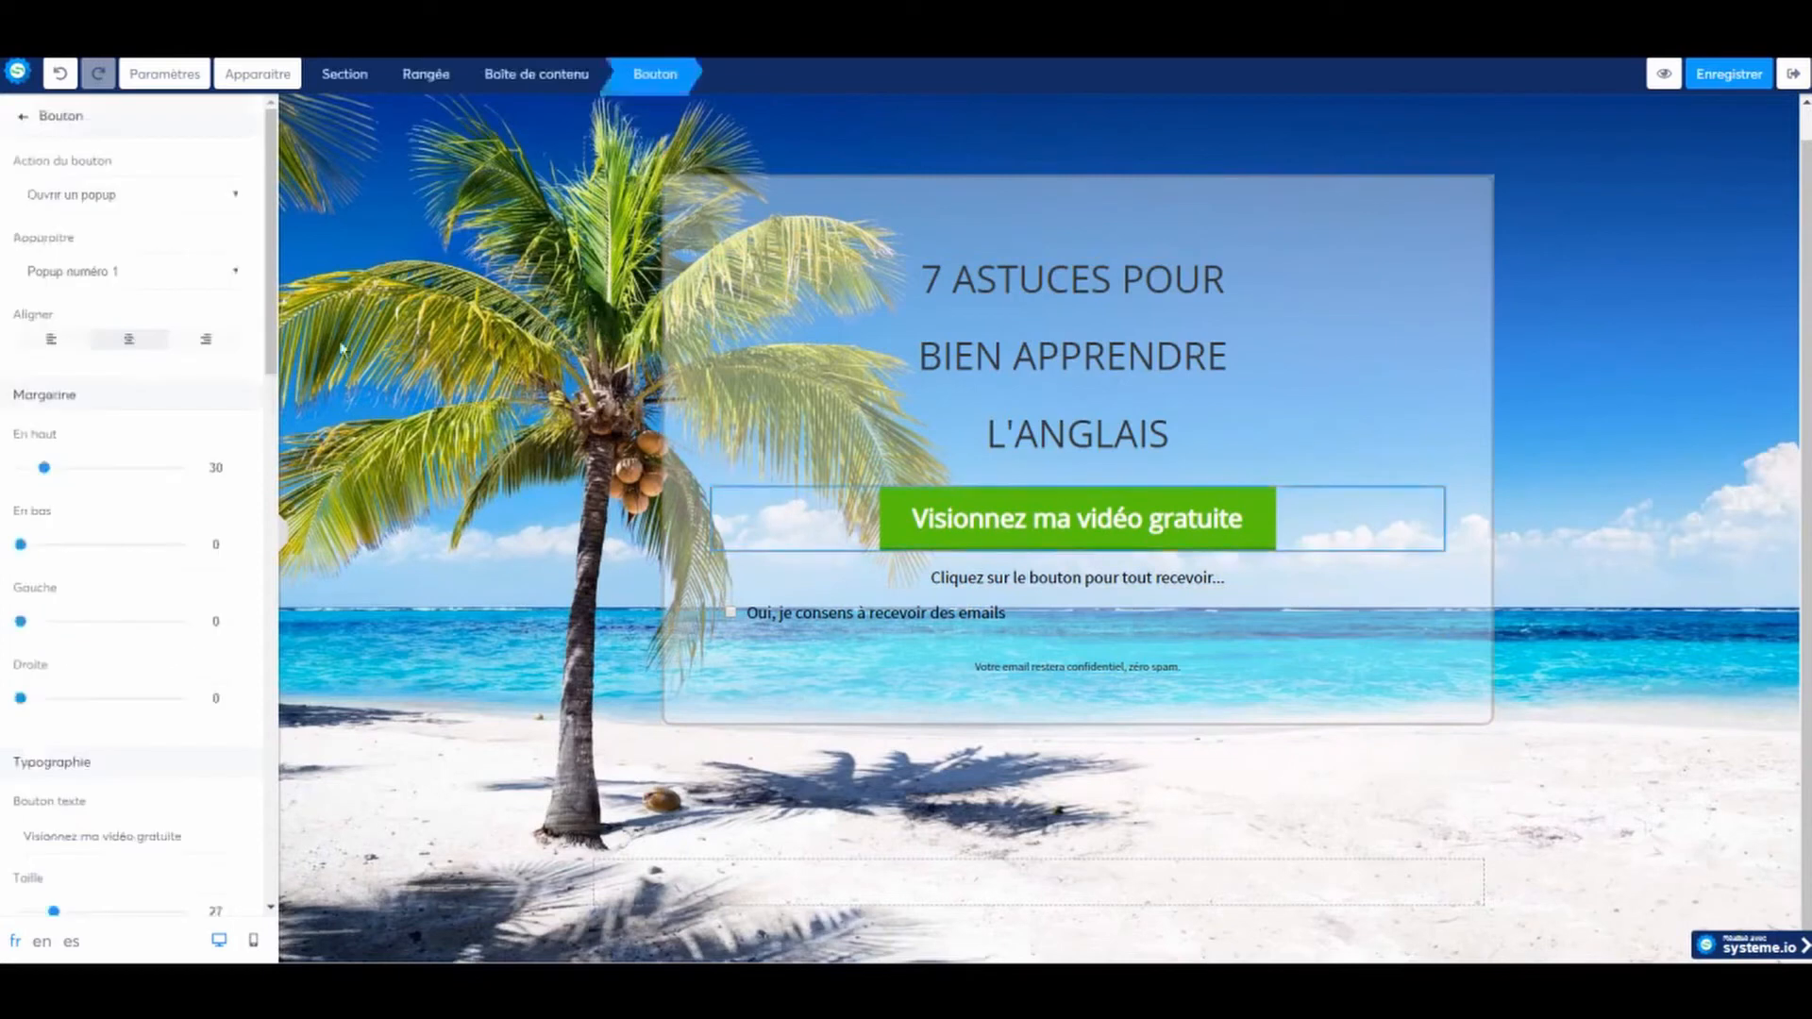
pyautogui.click(137, 196)
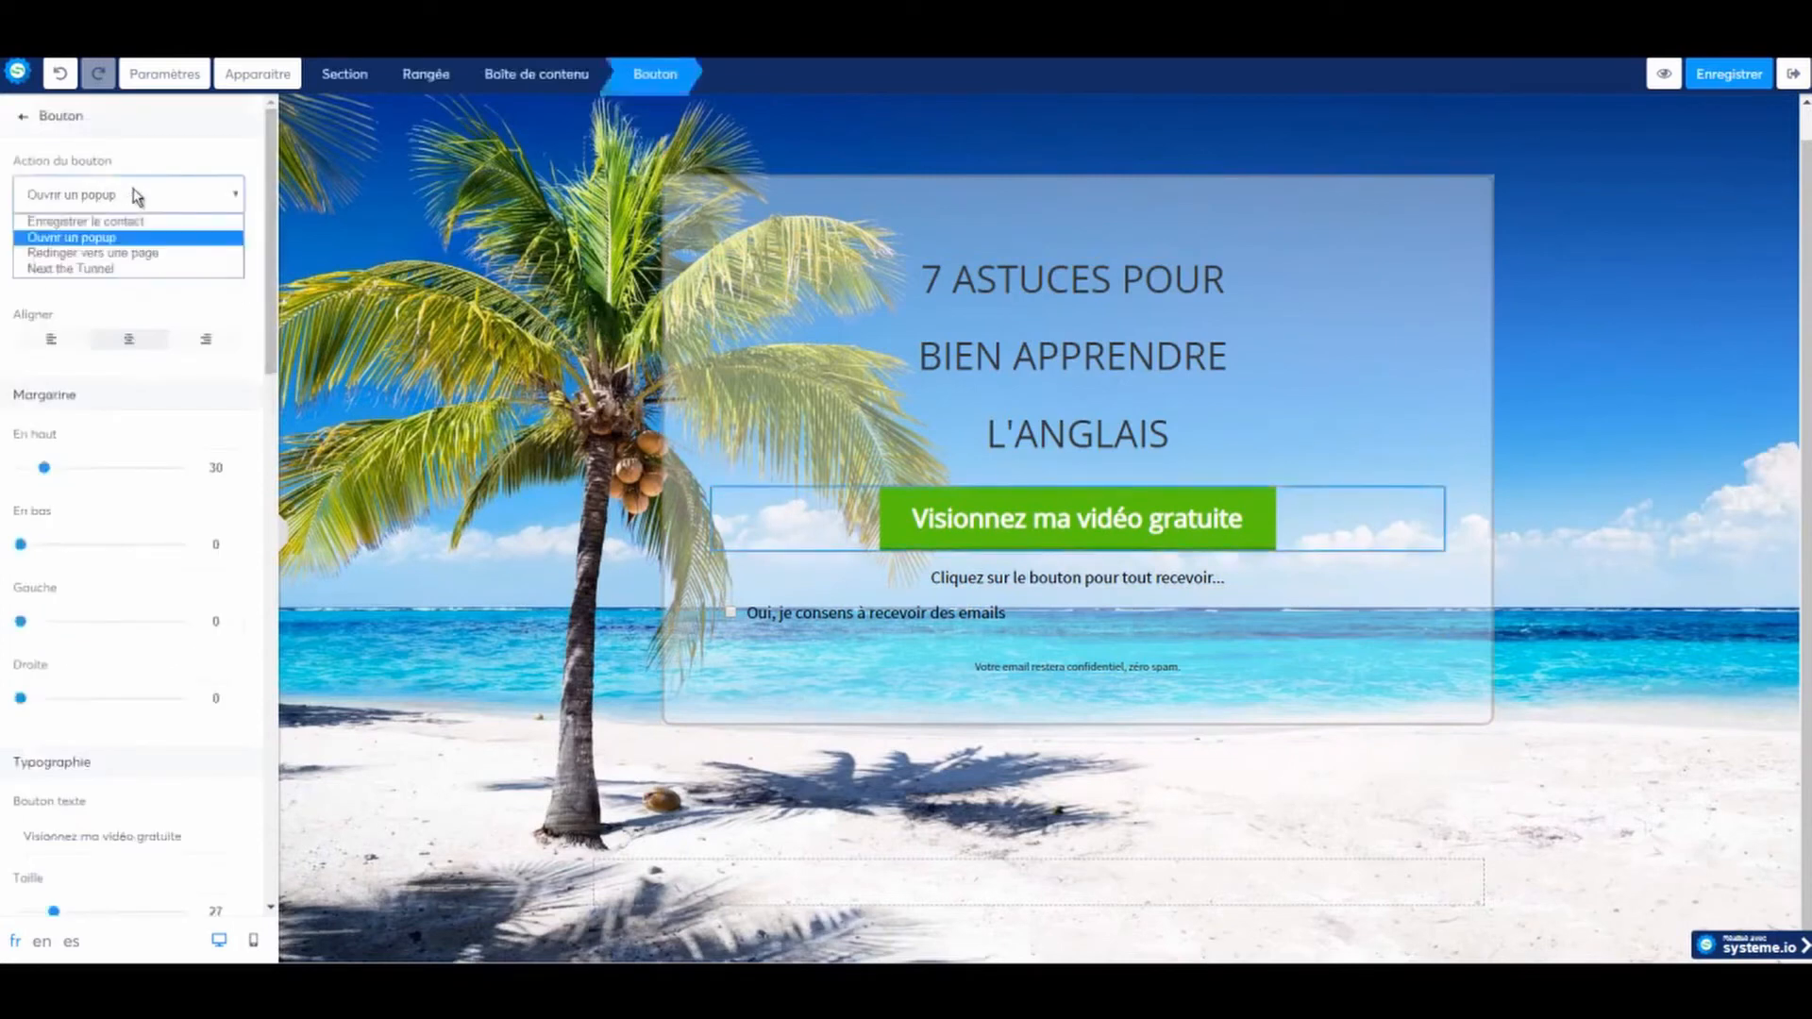
pyautogui.click(127, 271)
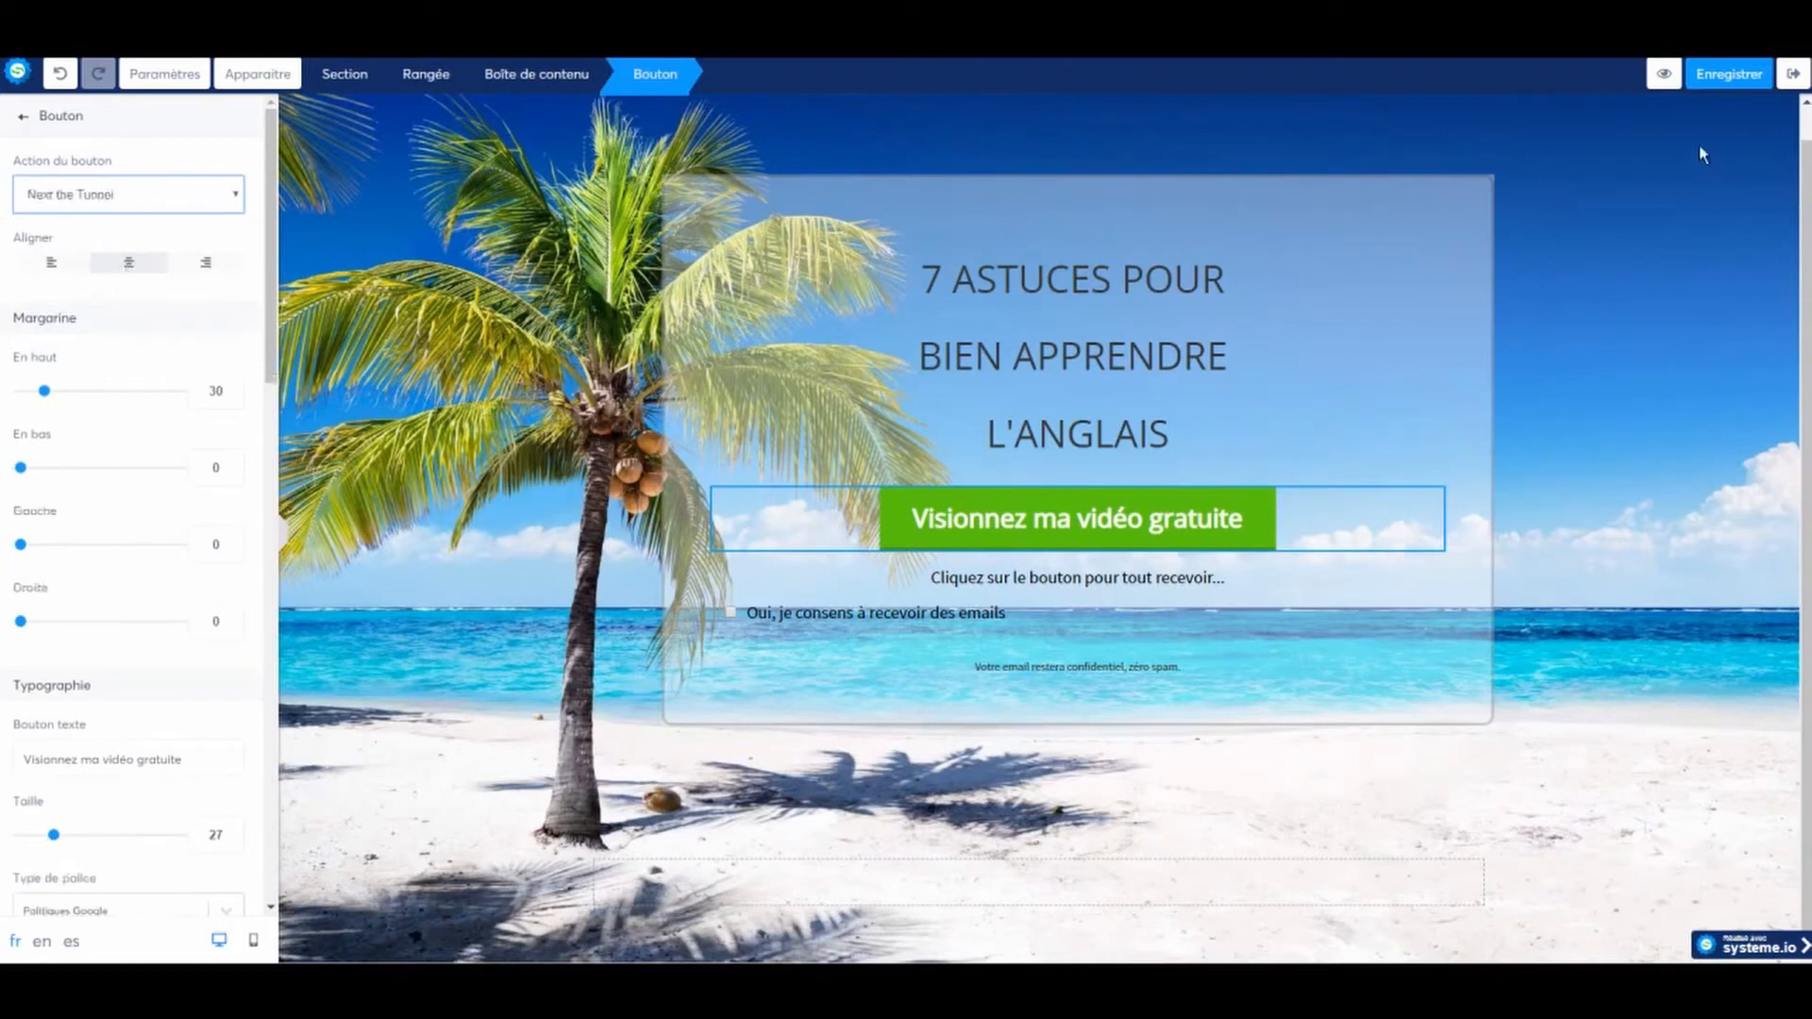
# Save the capture page and check it in a preview
pyautogui.click(1729, 75)
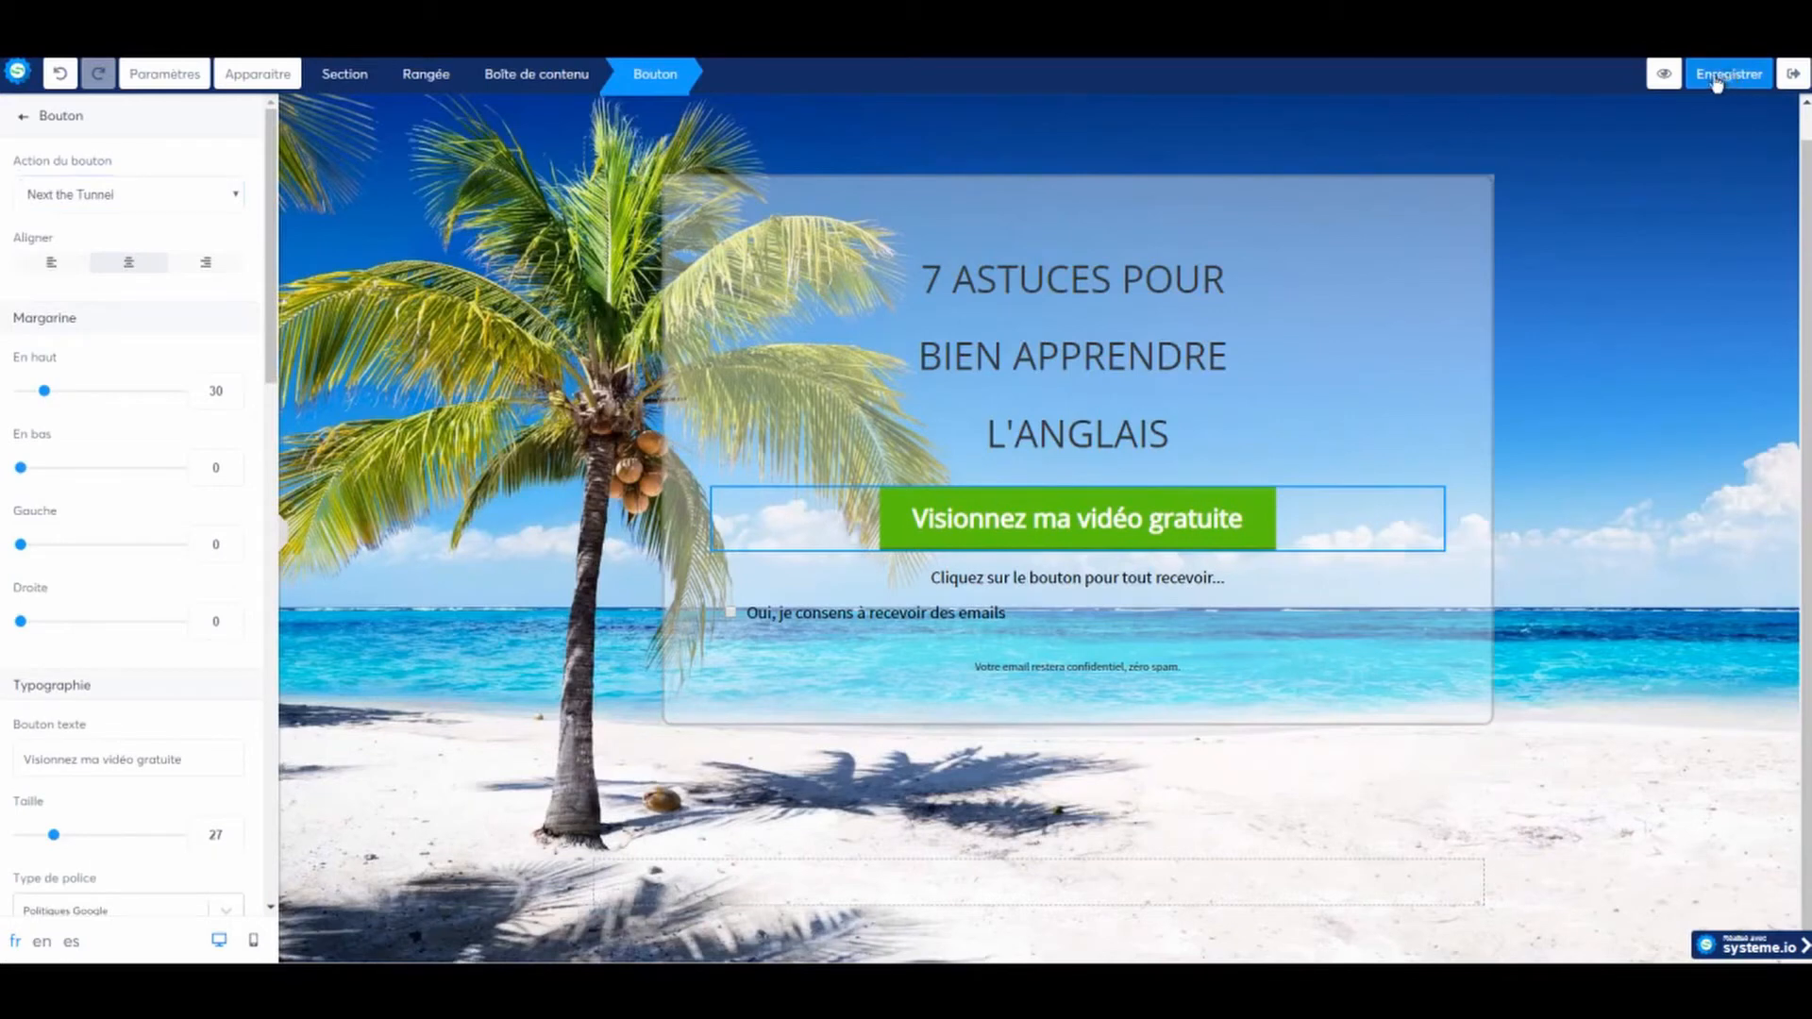
pyautogui.click(1664, 73)
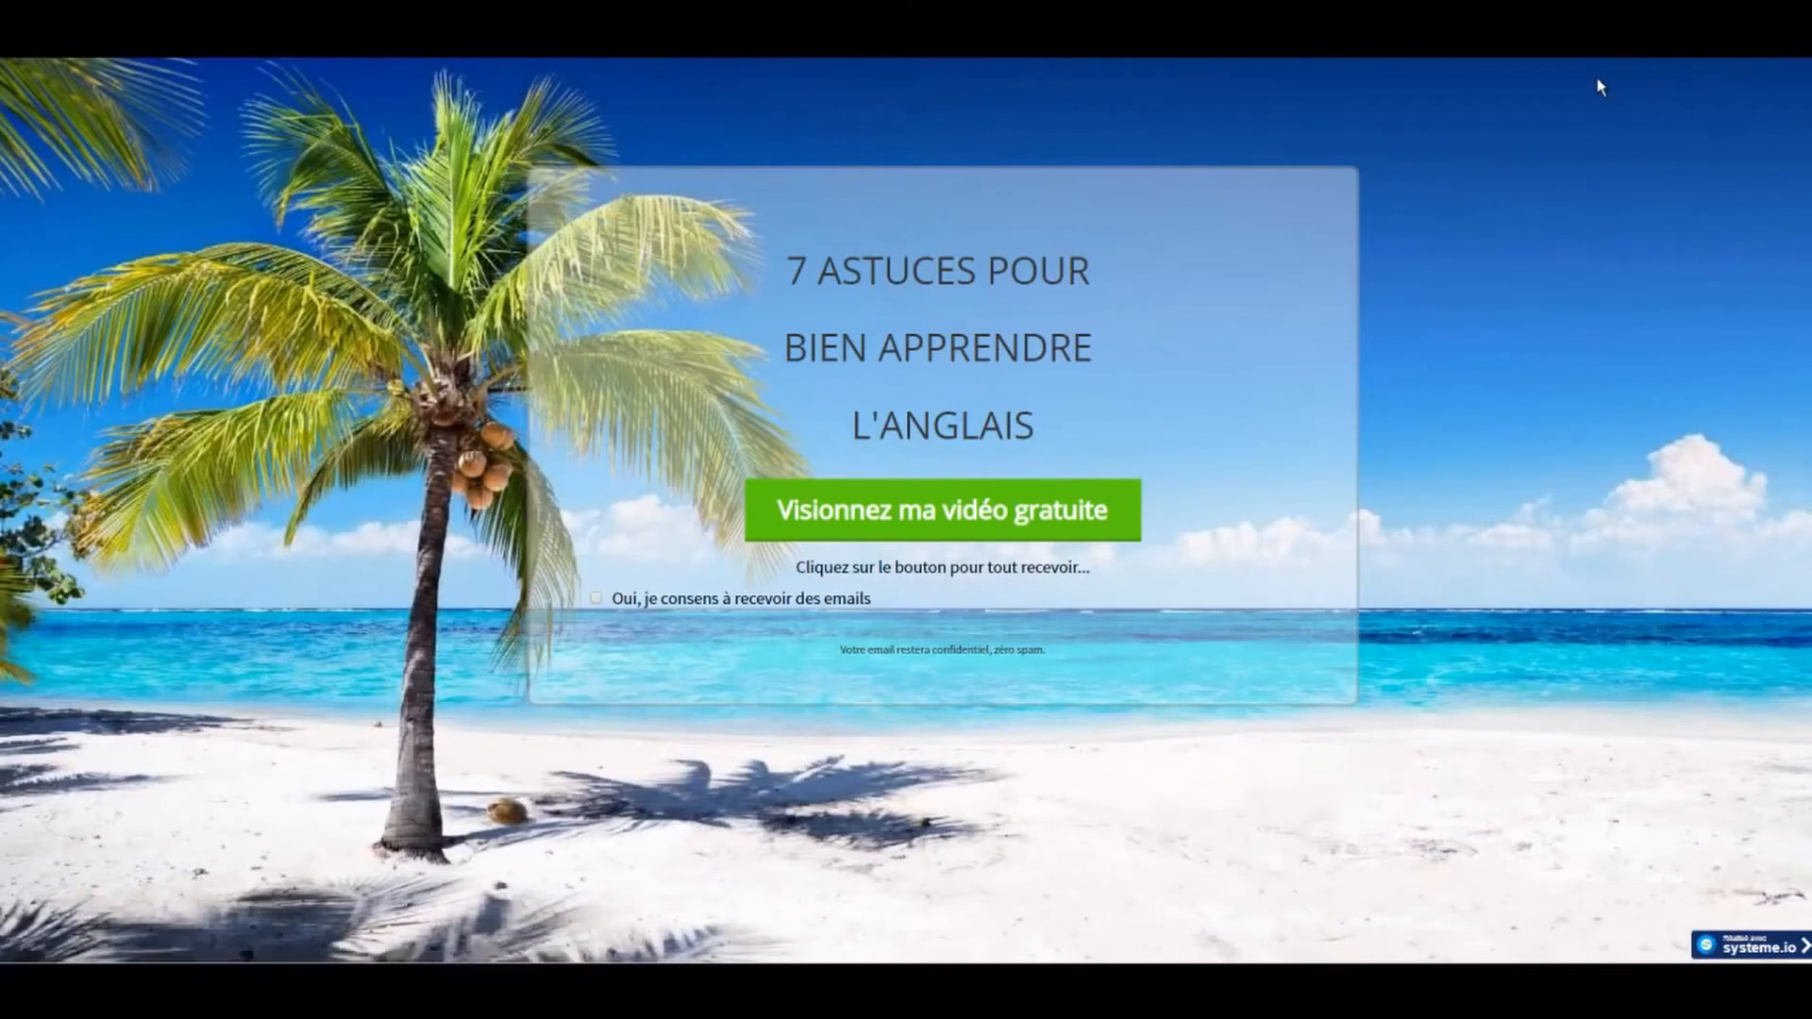
pyautogui.hotkey('ctrl', 'w')
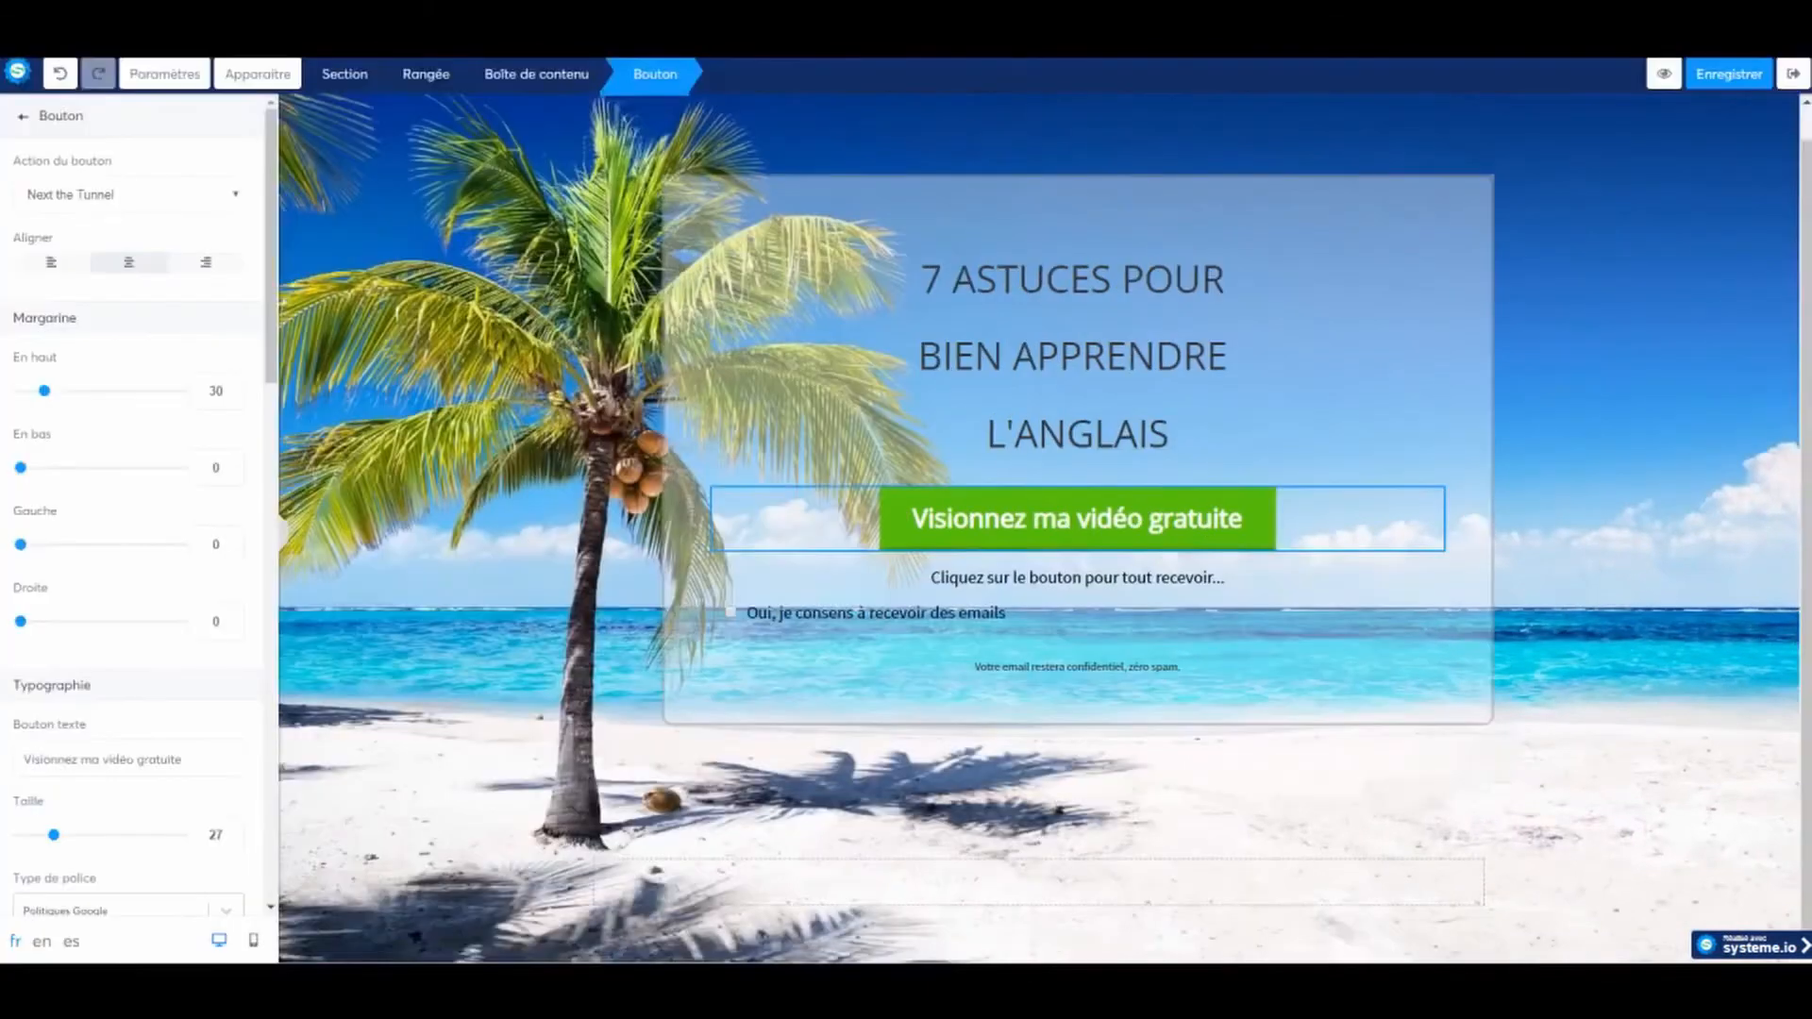
# Leave the page editor and choose the "Page de confirmation opt-in" template for the "Page de remerciement" step
pyautogui.click(1793, 77)
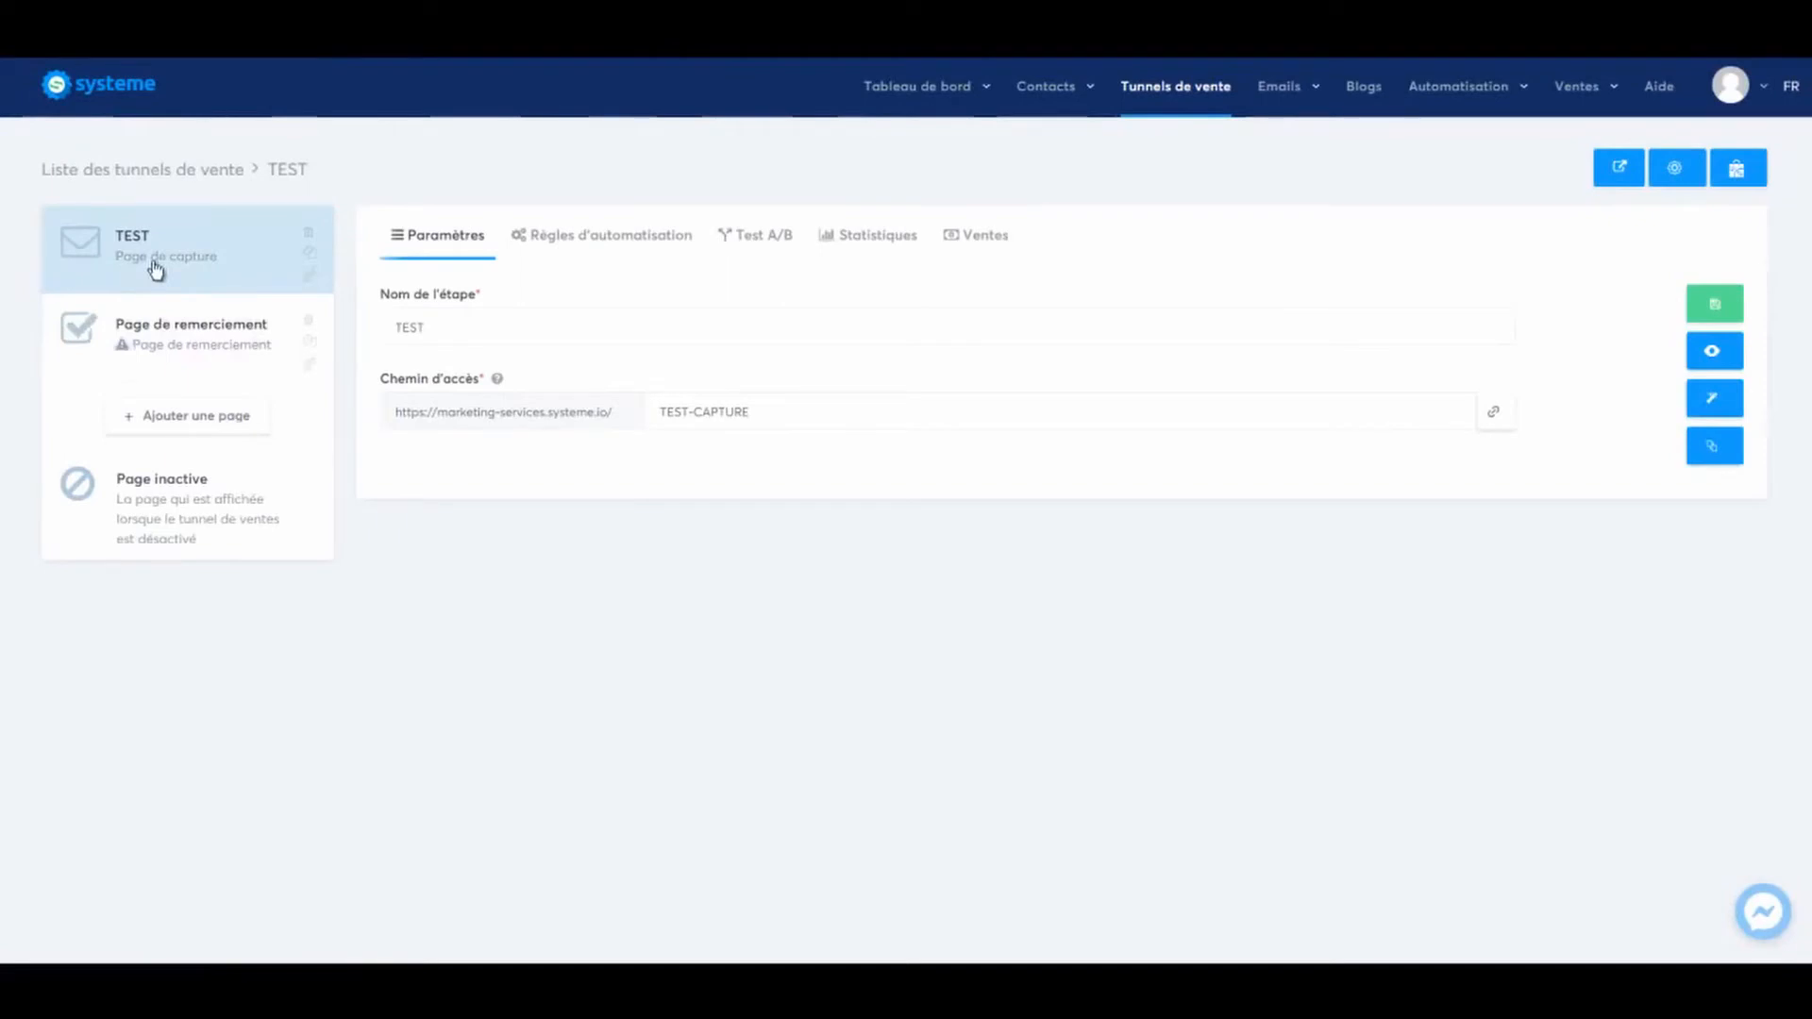
pyautogui.click(170, 330)
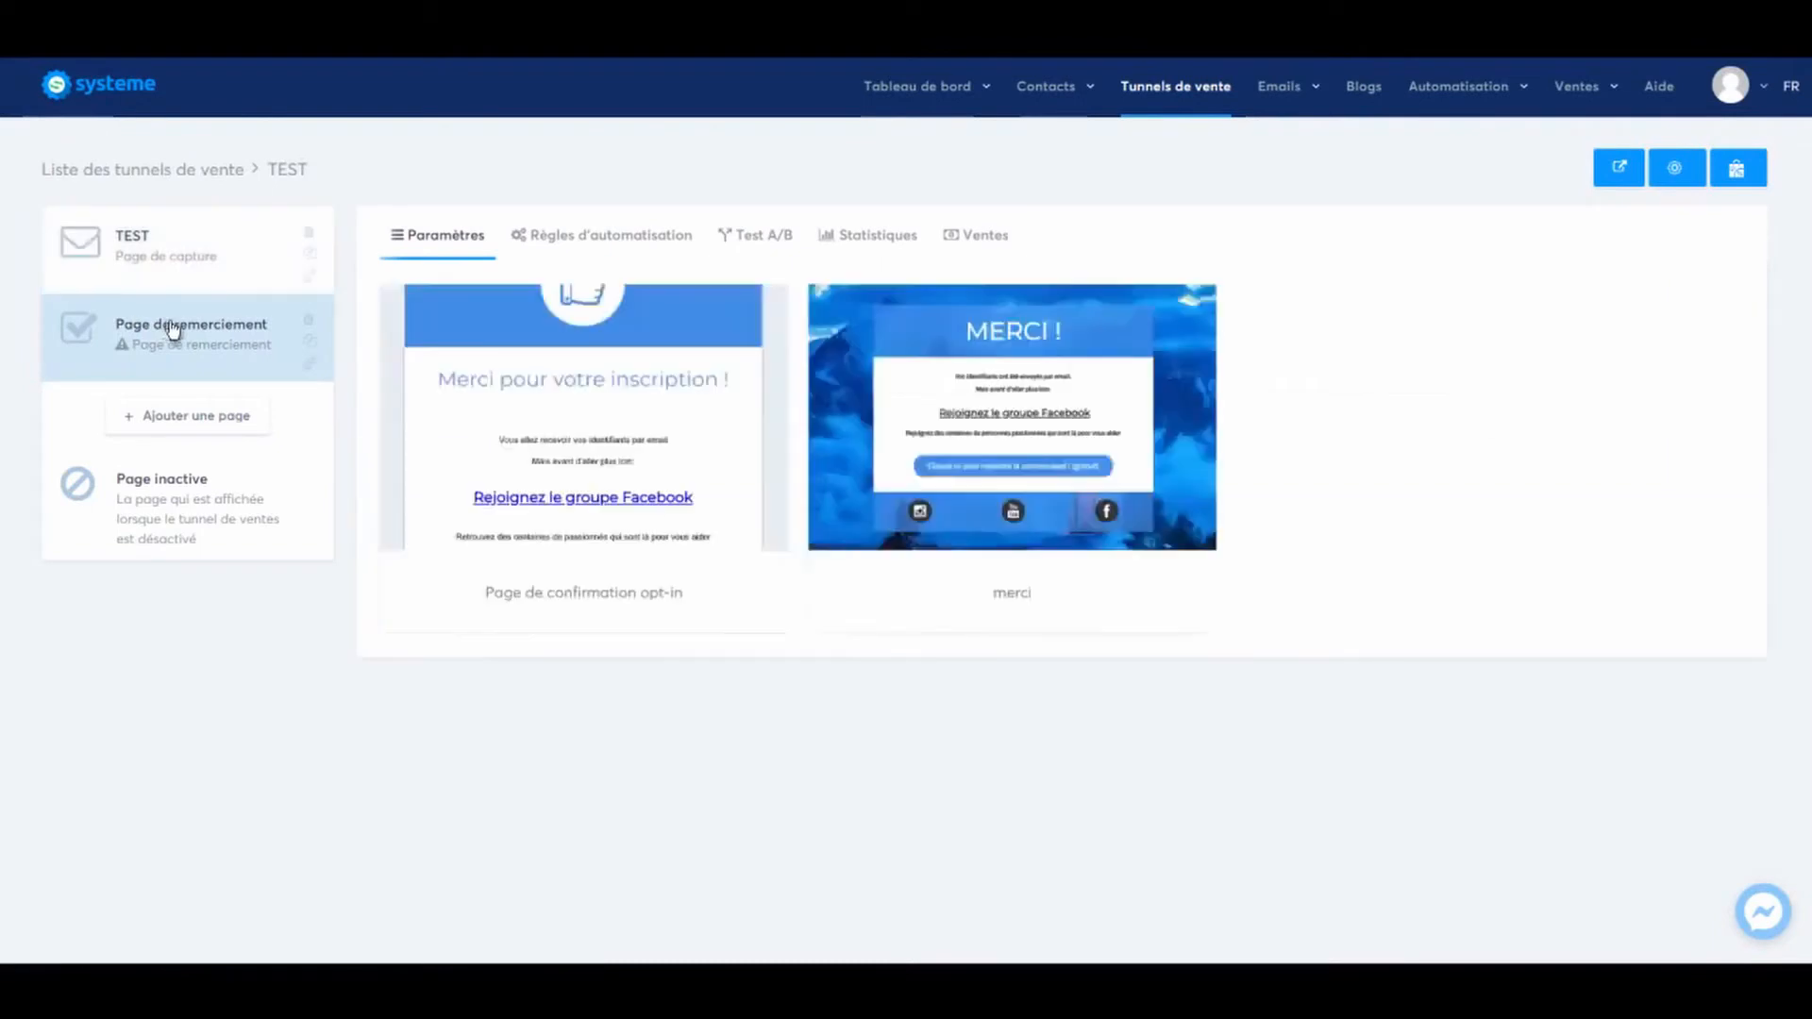
pyautogui.moveTo(554, 457)
pyautogui.click(517, 418)
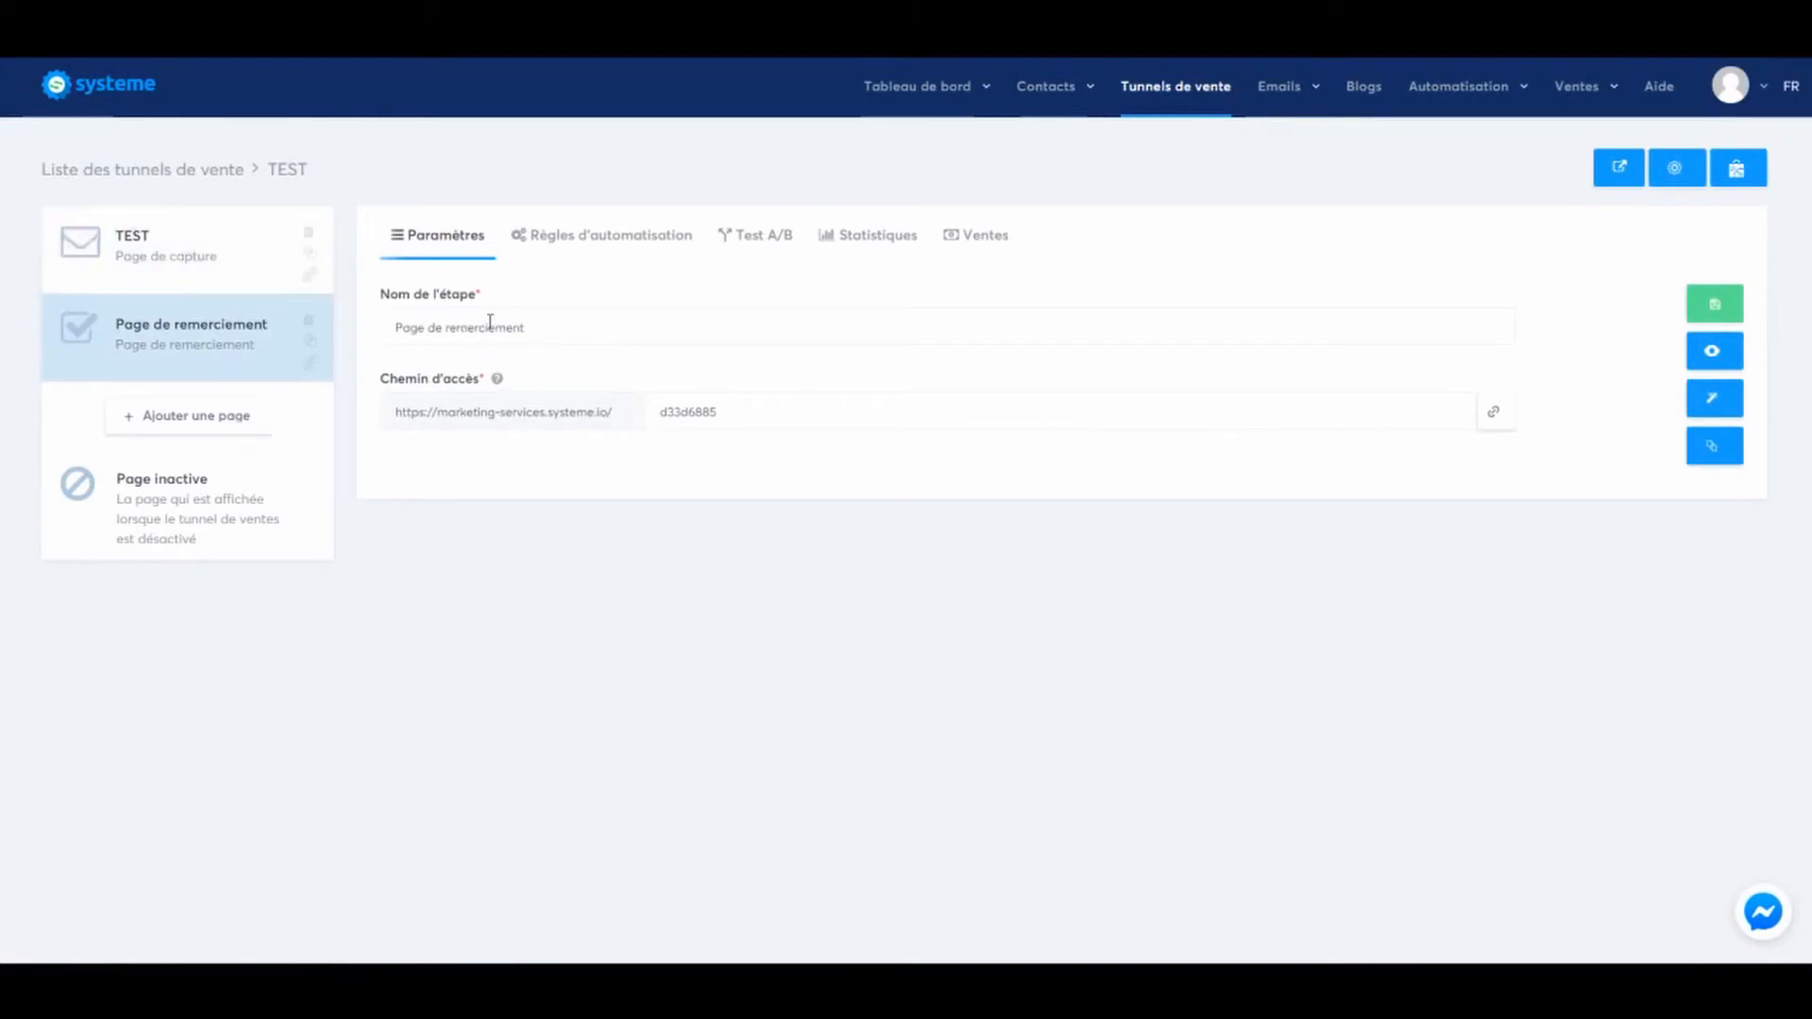
# Try to change the thank-you page's path to "merci", and open the page in the editor
pyautogui.doubleClick(688, 411)
pyautogui.write('merci')
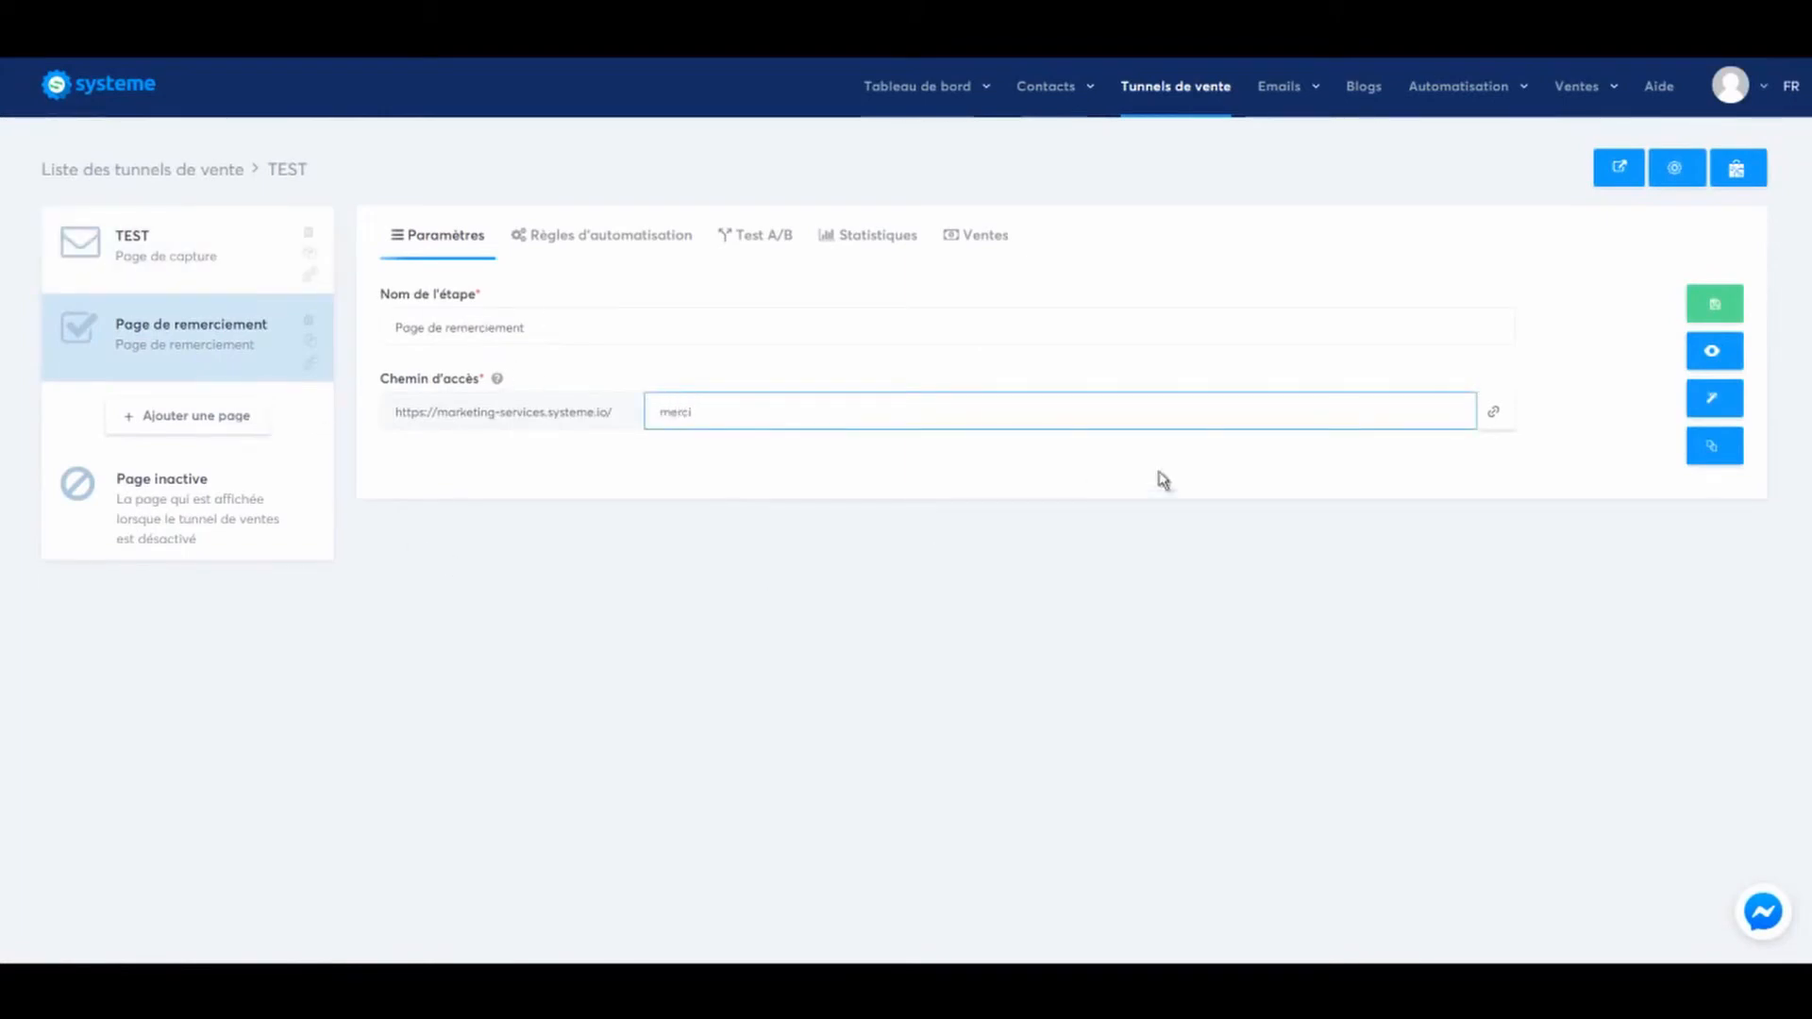
pyautogui.click(1715, 304)
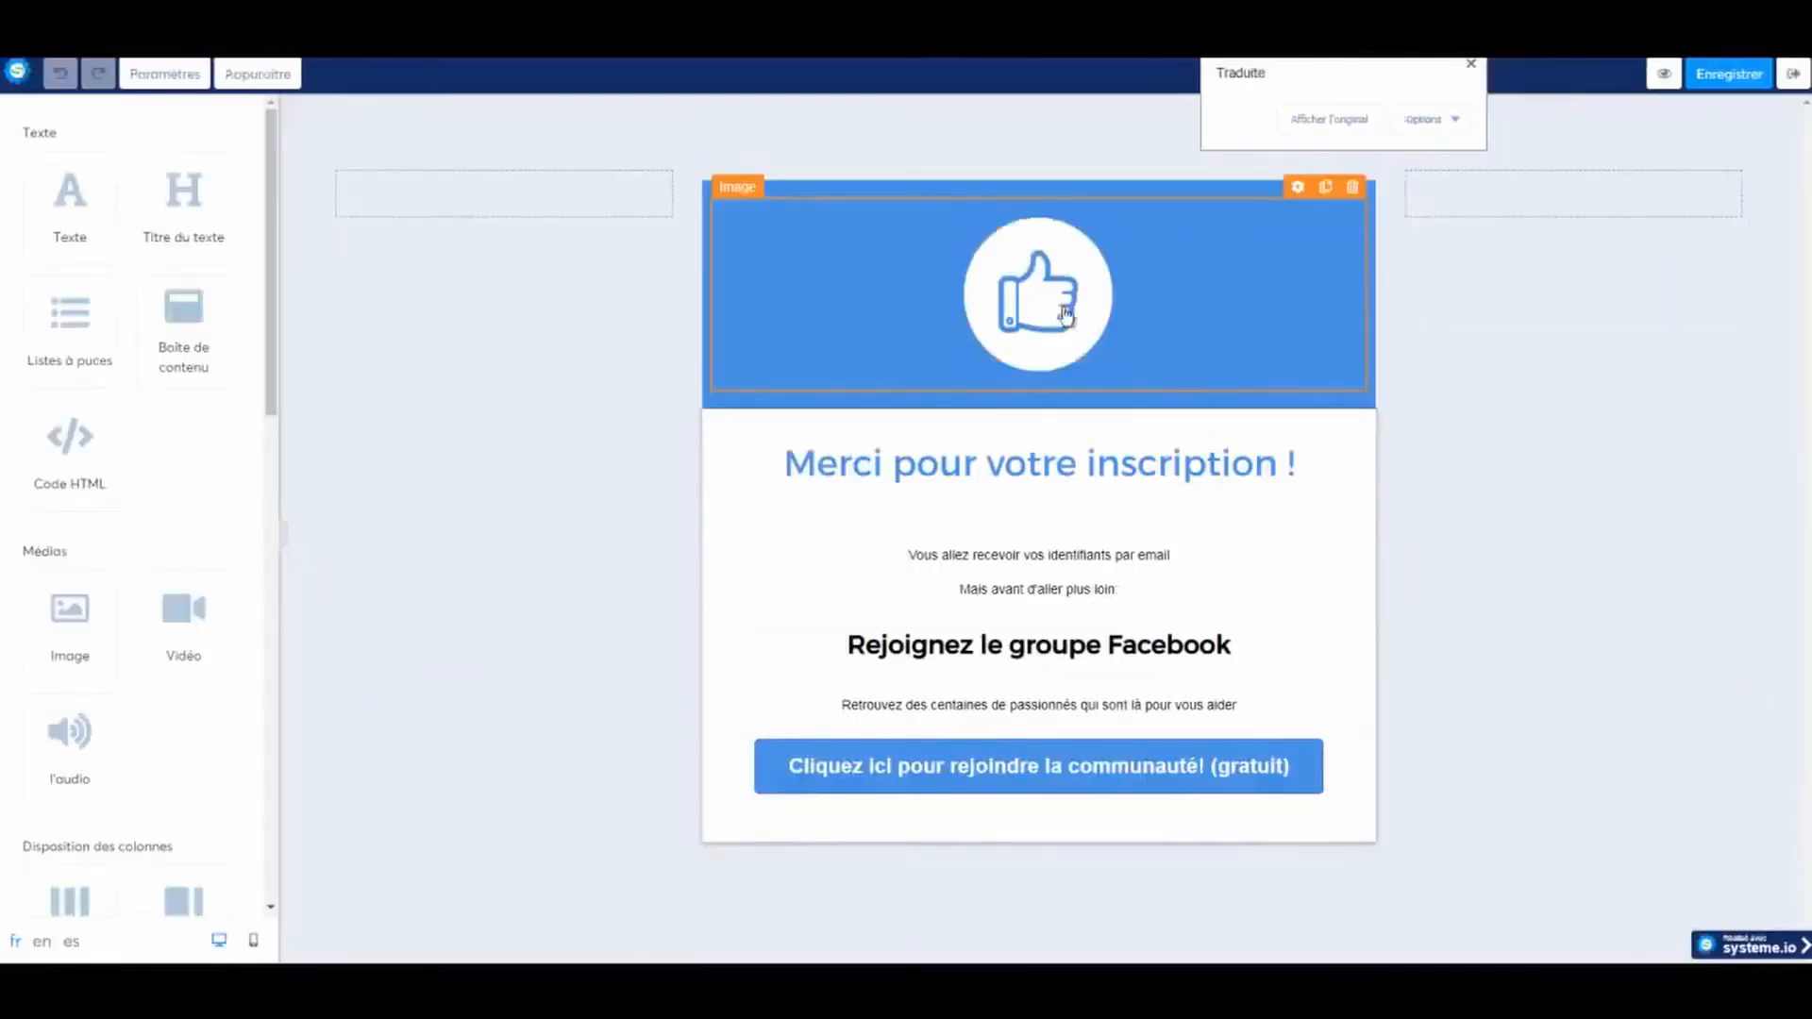
pyautogui.click(1068, 319)
pyautogui.click(1084, 322)
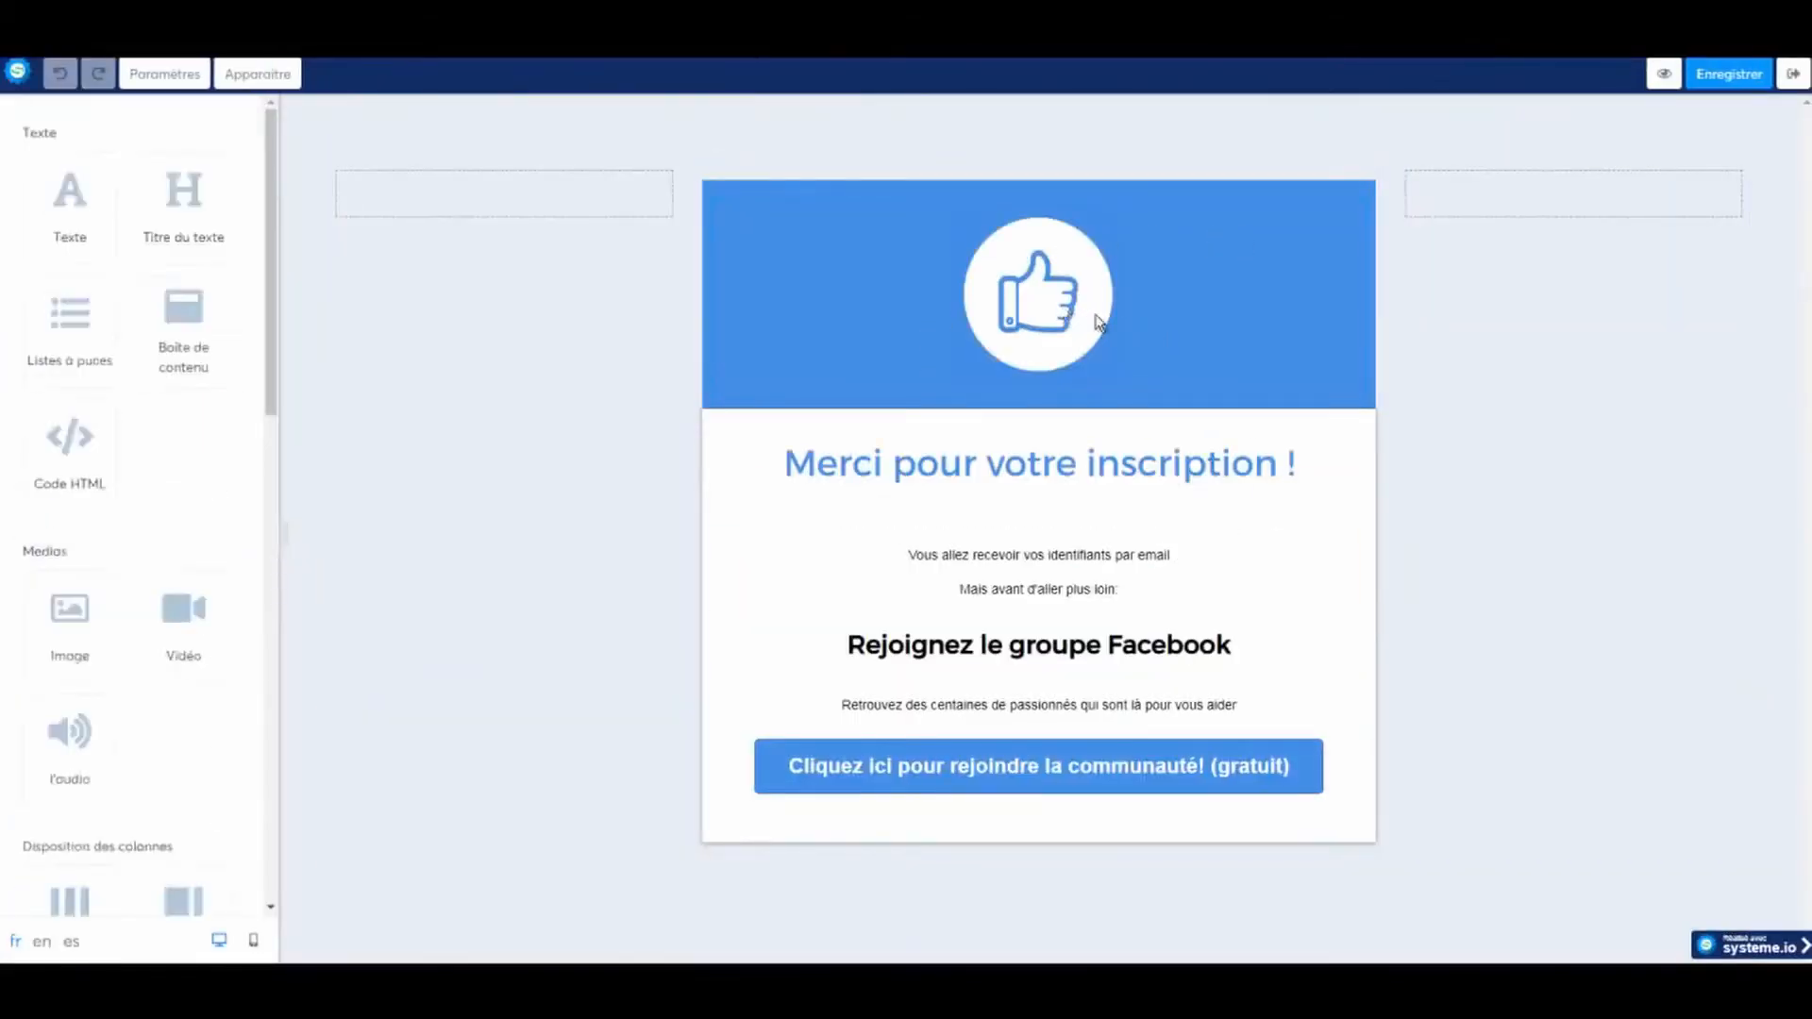
pyautogui.click(1104, 323)
pyautogui.click(1162, 293)
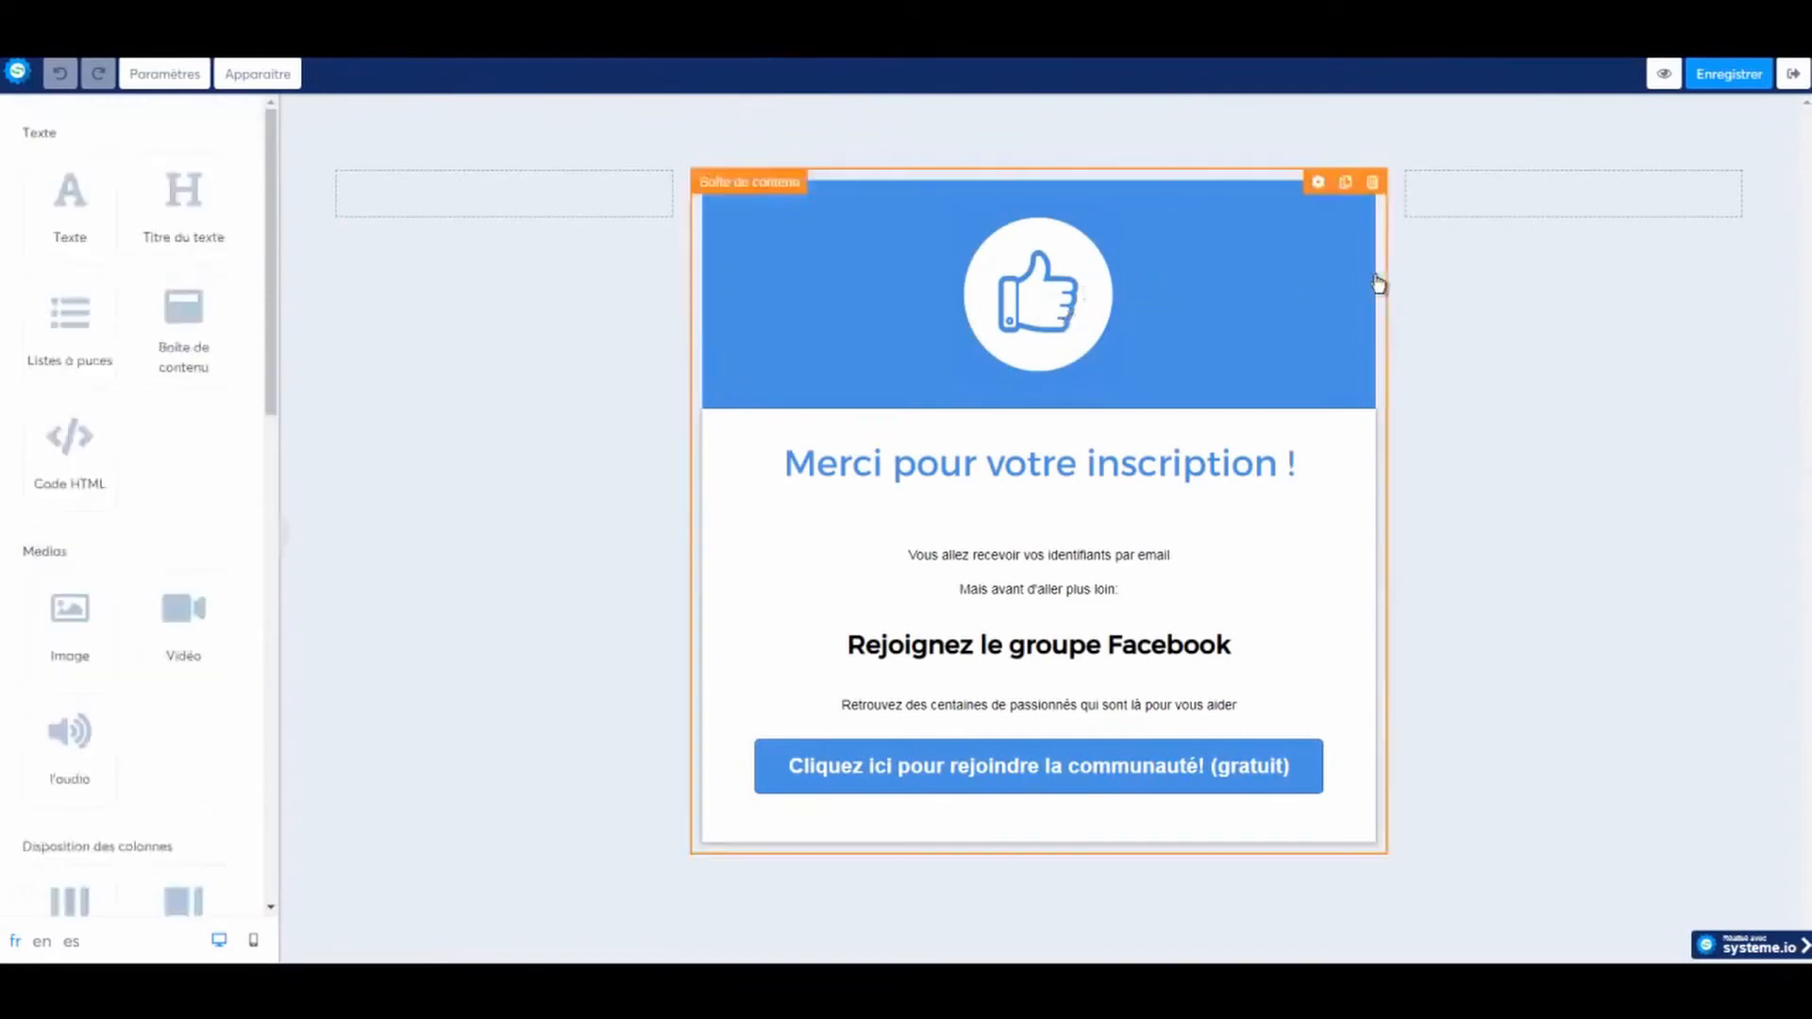
pyautogui.click(1087, 294)
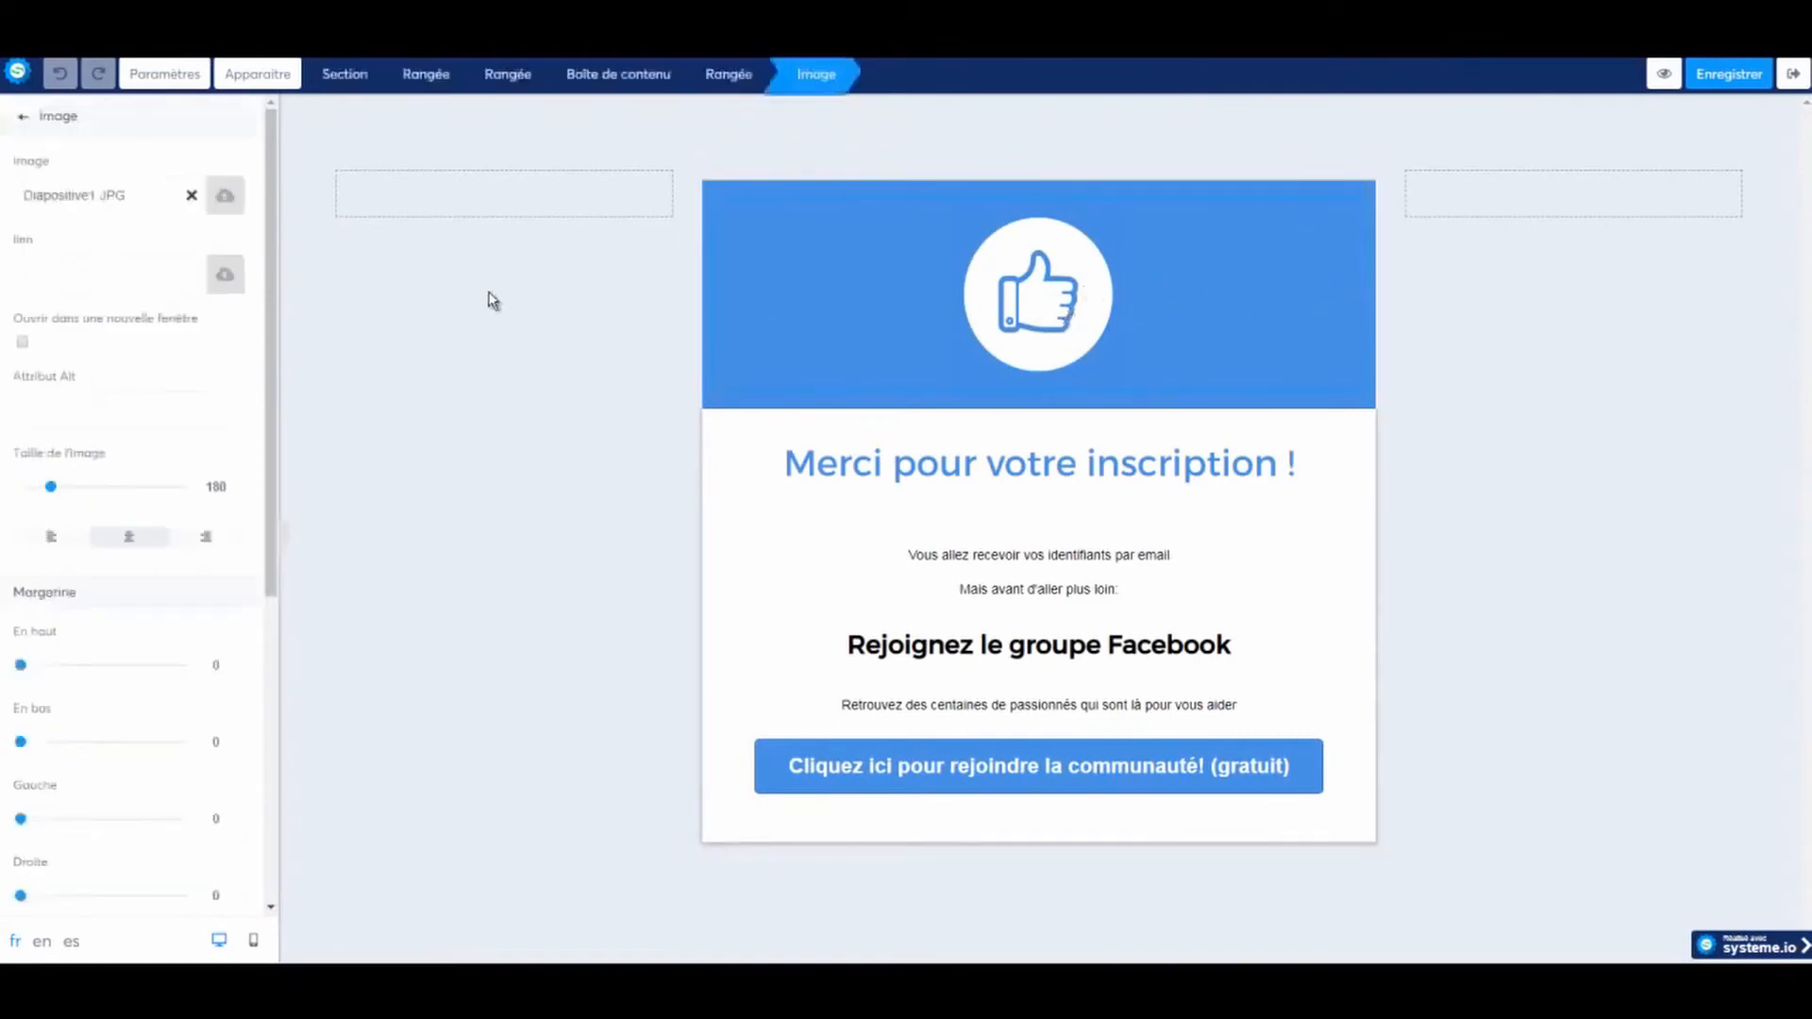
pyautogui.click(1325, 217)
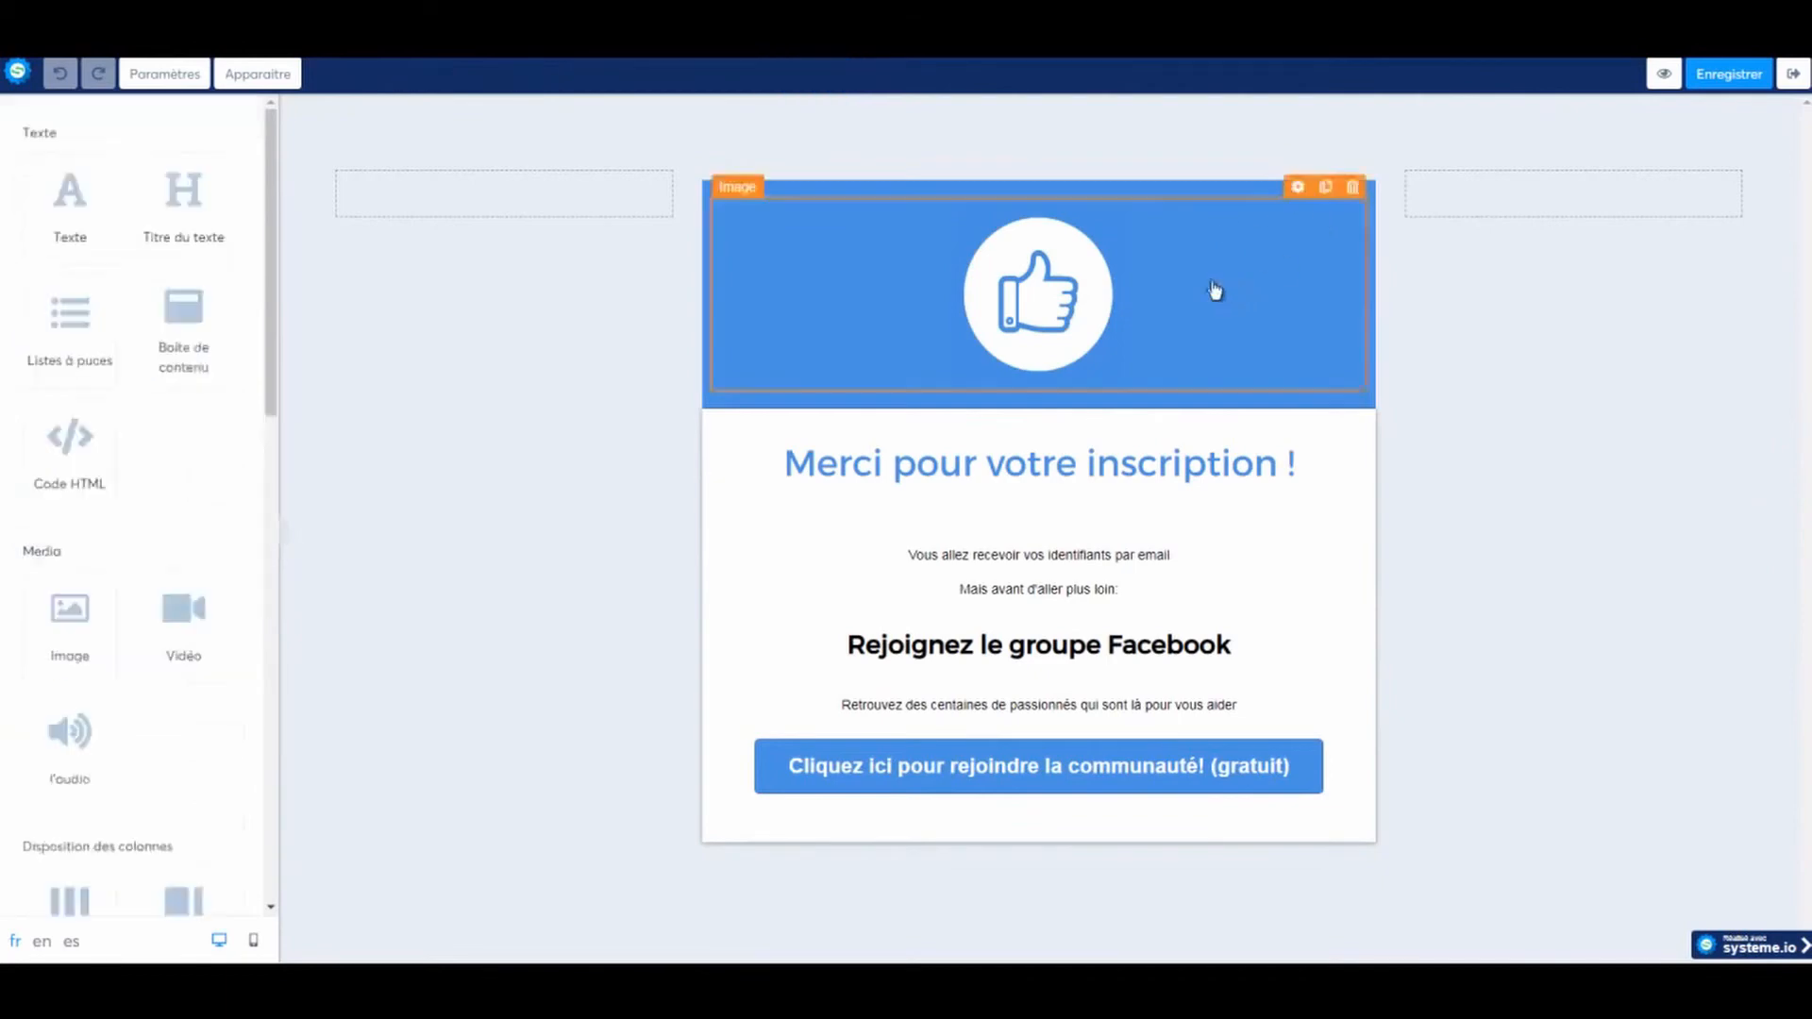
# Clear the thumbs-up picture from the thank-you page's header and delete its image element
pyautogui.click(1296, 189)
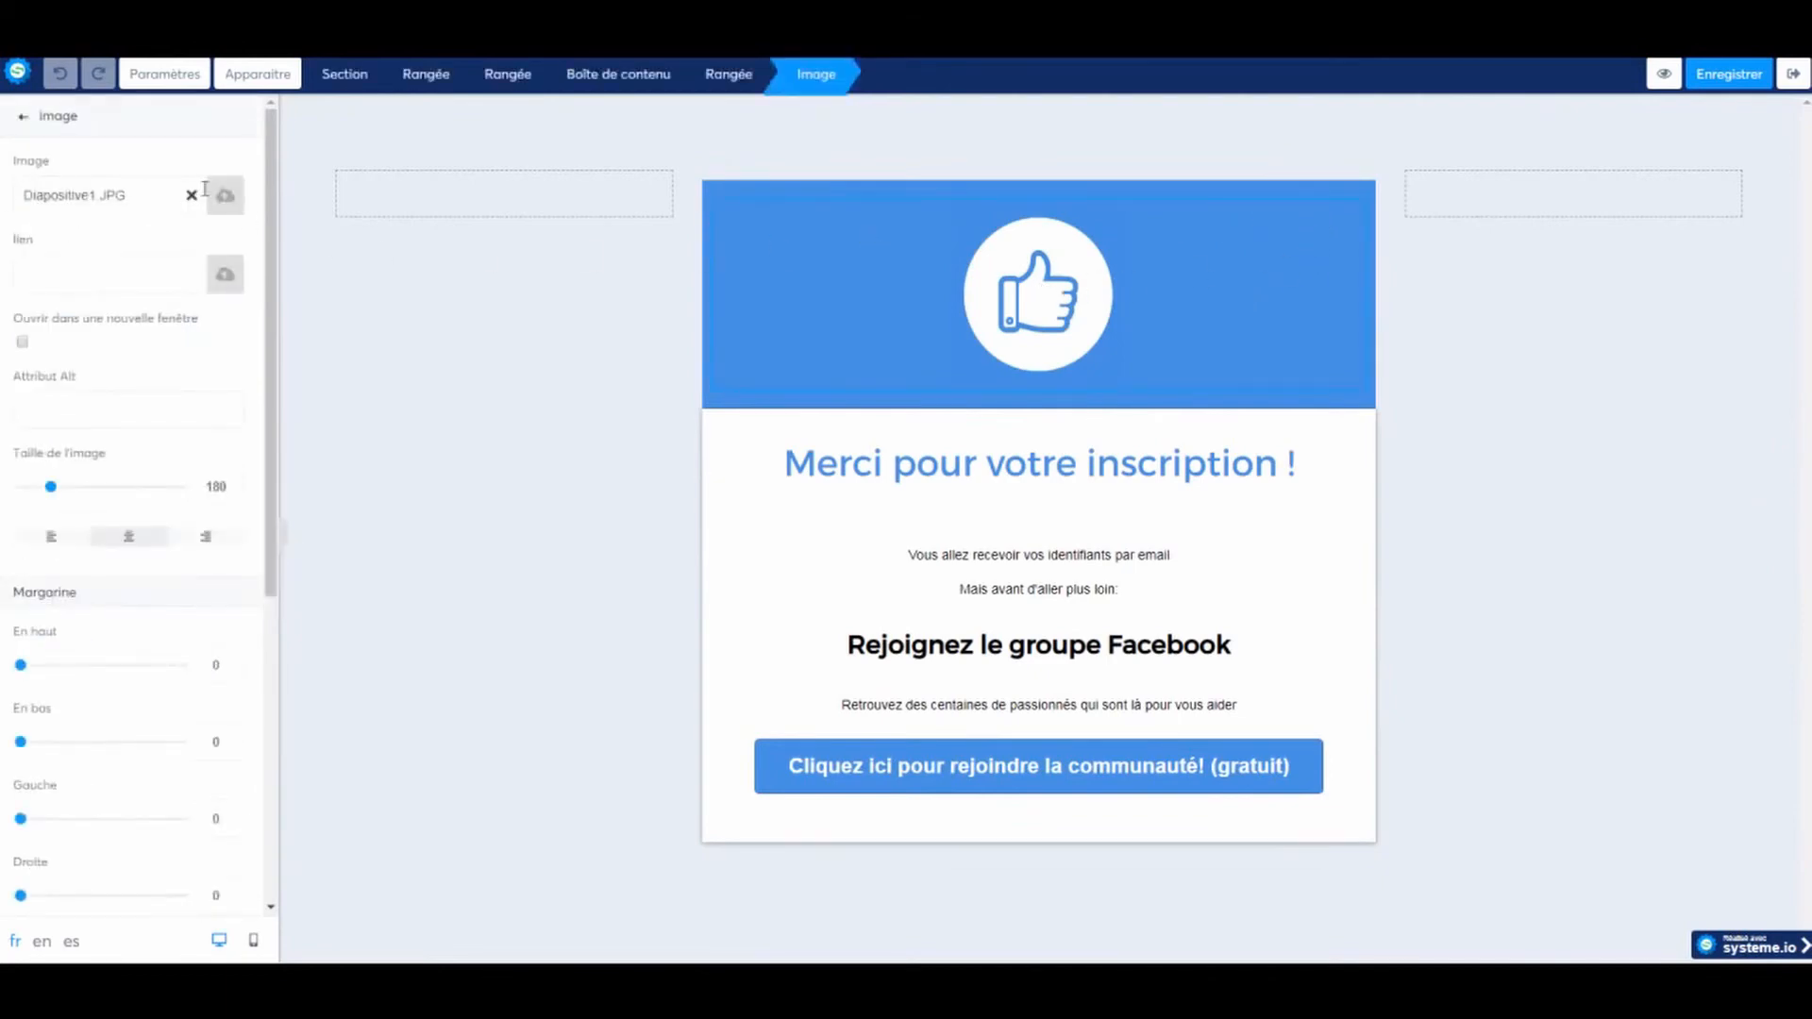
pyautogui.click(190, 195)
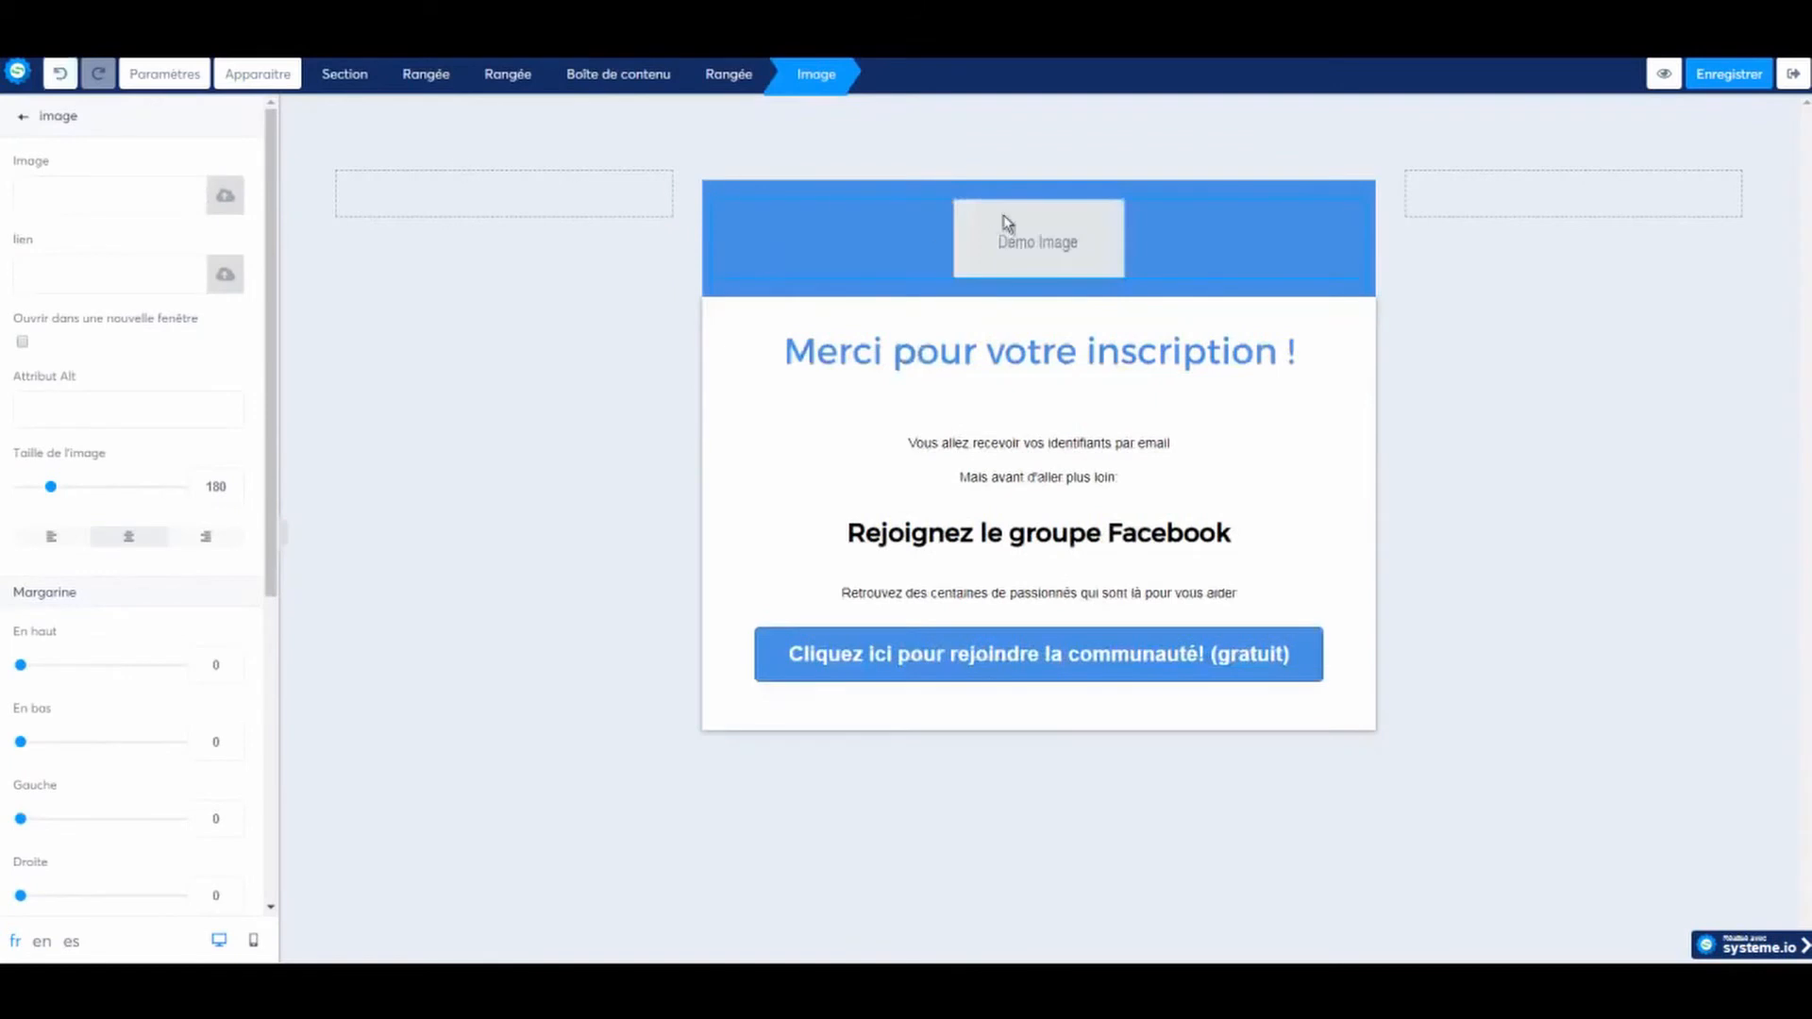
pyautogui.click(1067, 249)
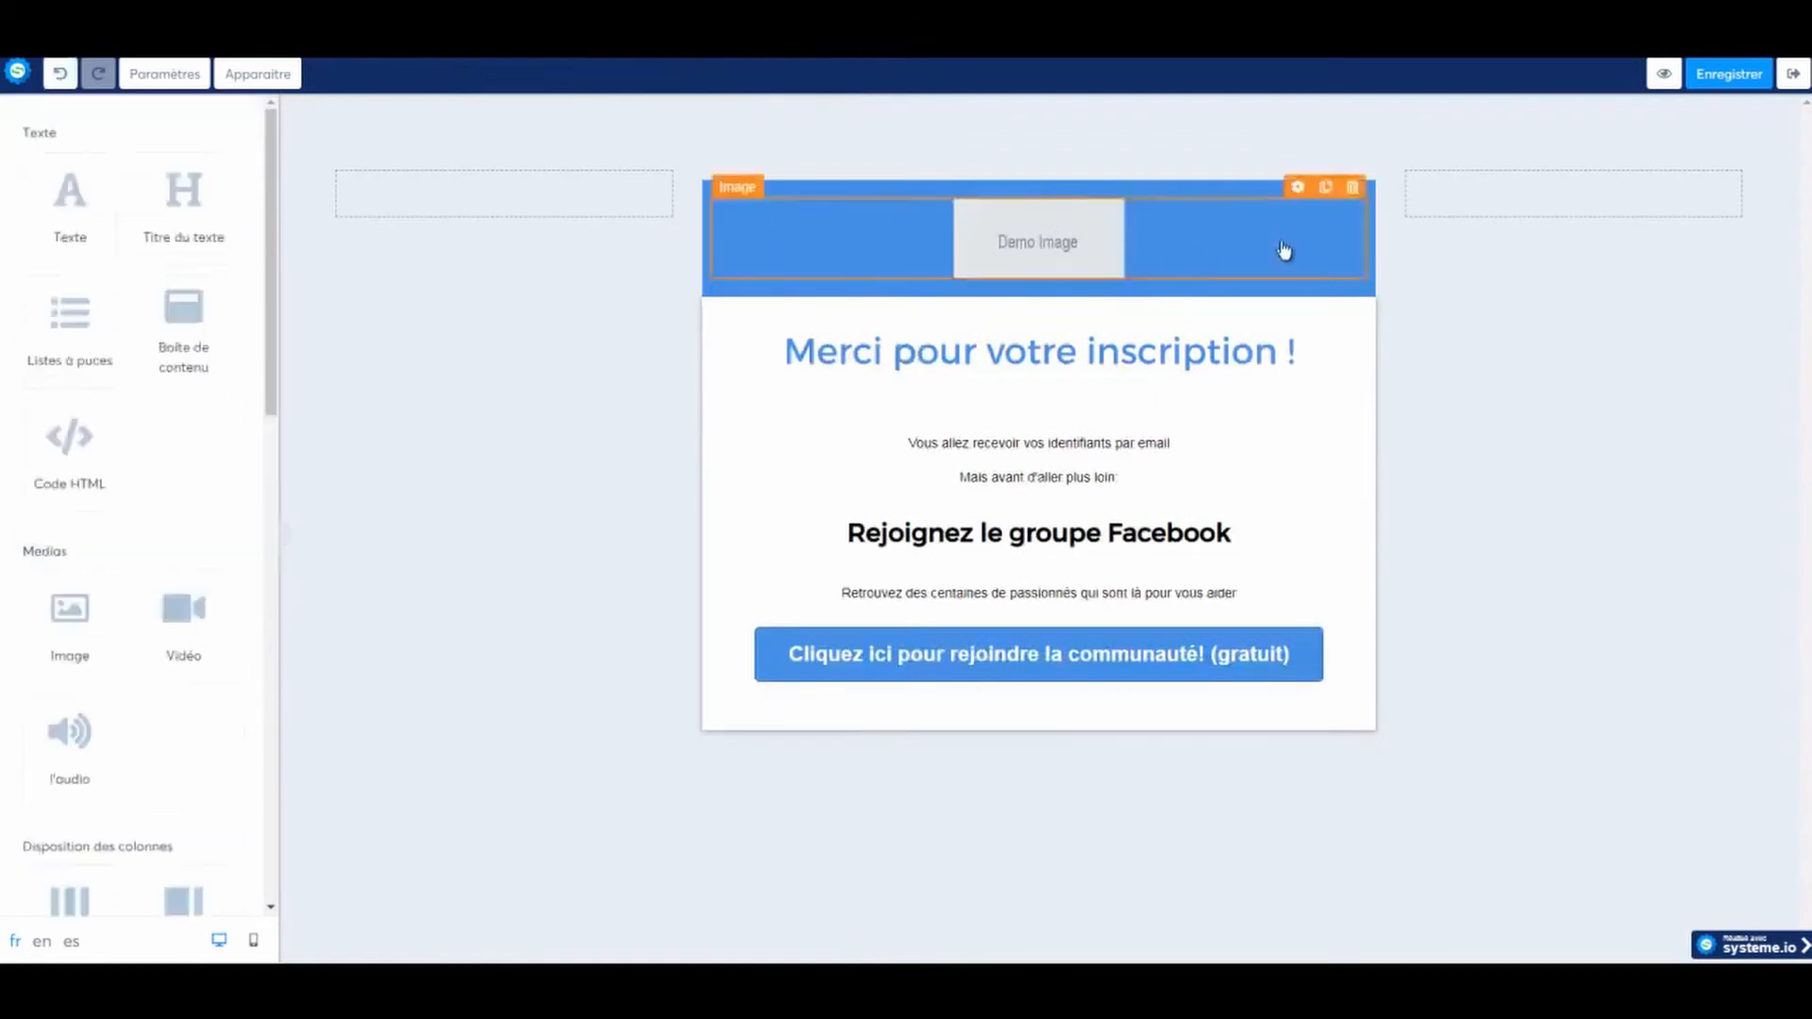
pyautogui.click(1352, 186)
pyautogui.click(981, 140)
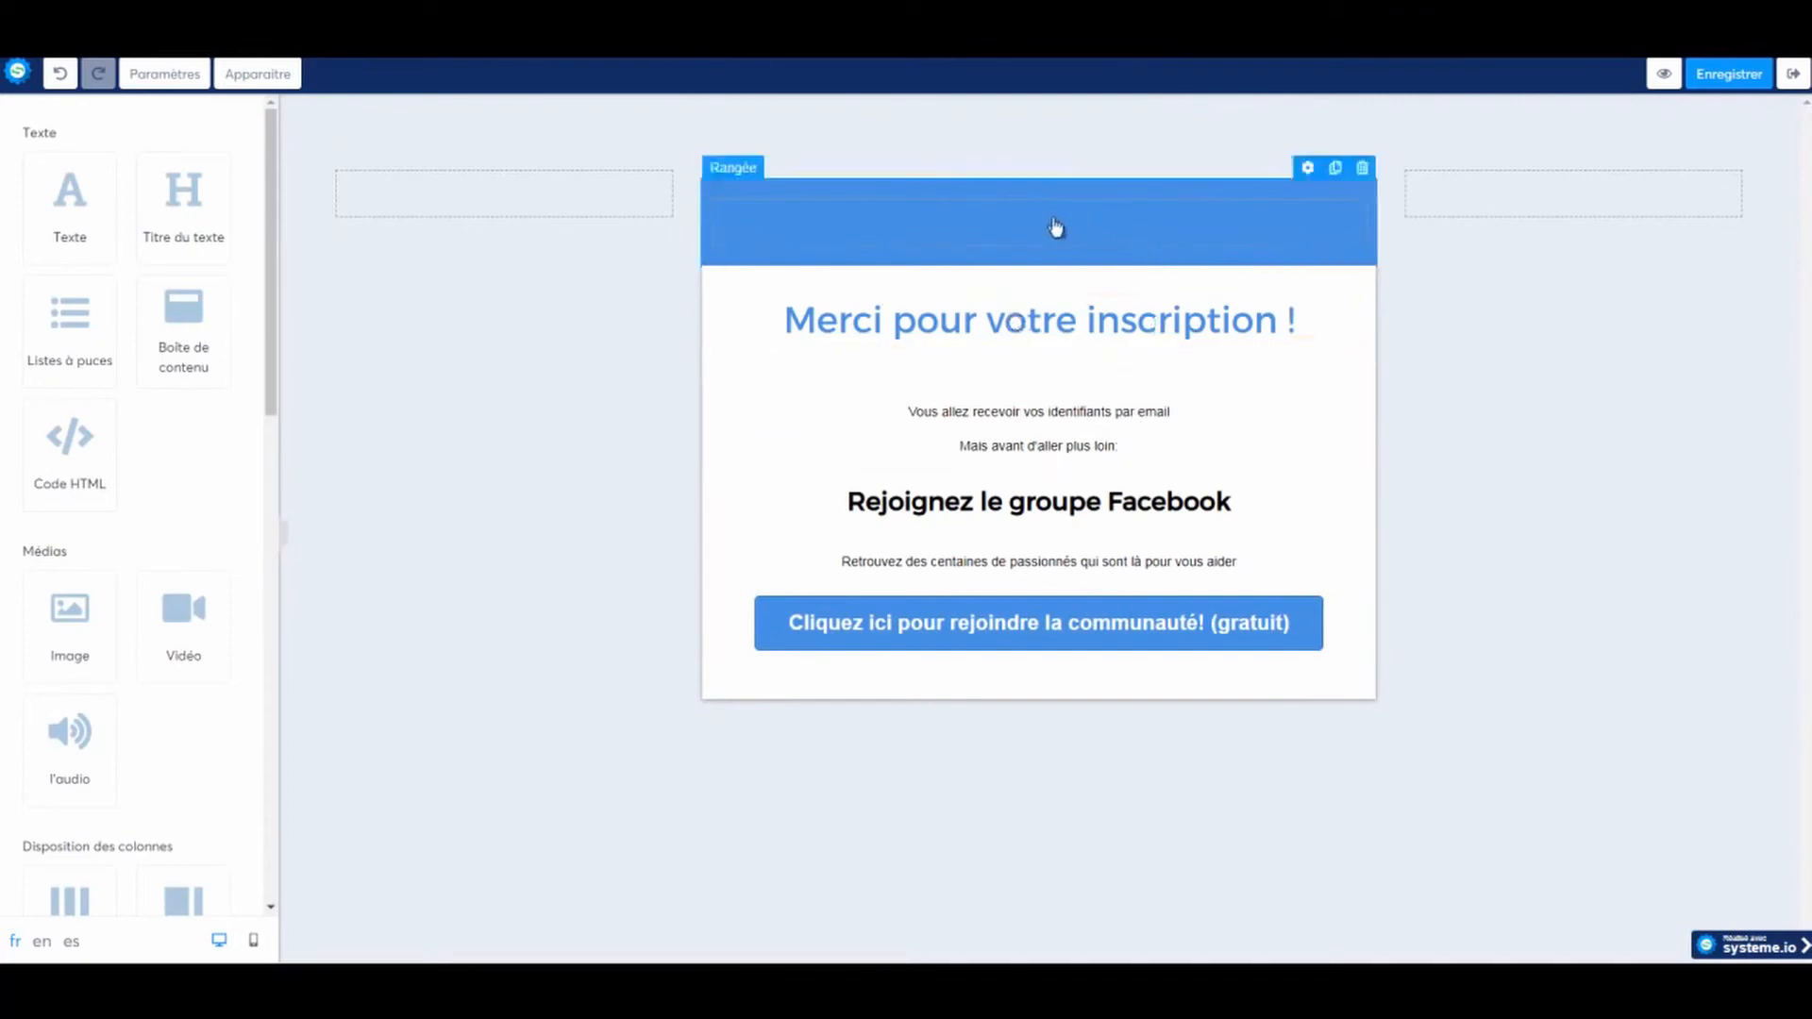
# Change the header row's background colour to white (FFFFFF) and preview the thank-you page
pyautogui.click(1340, 268)
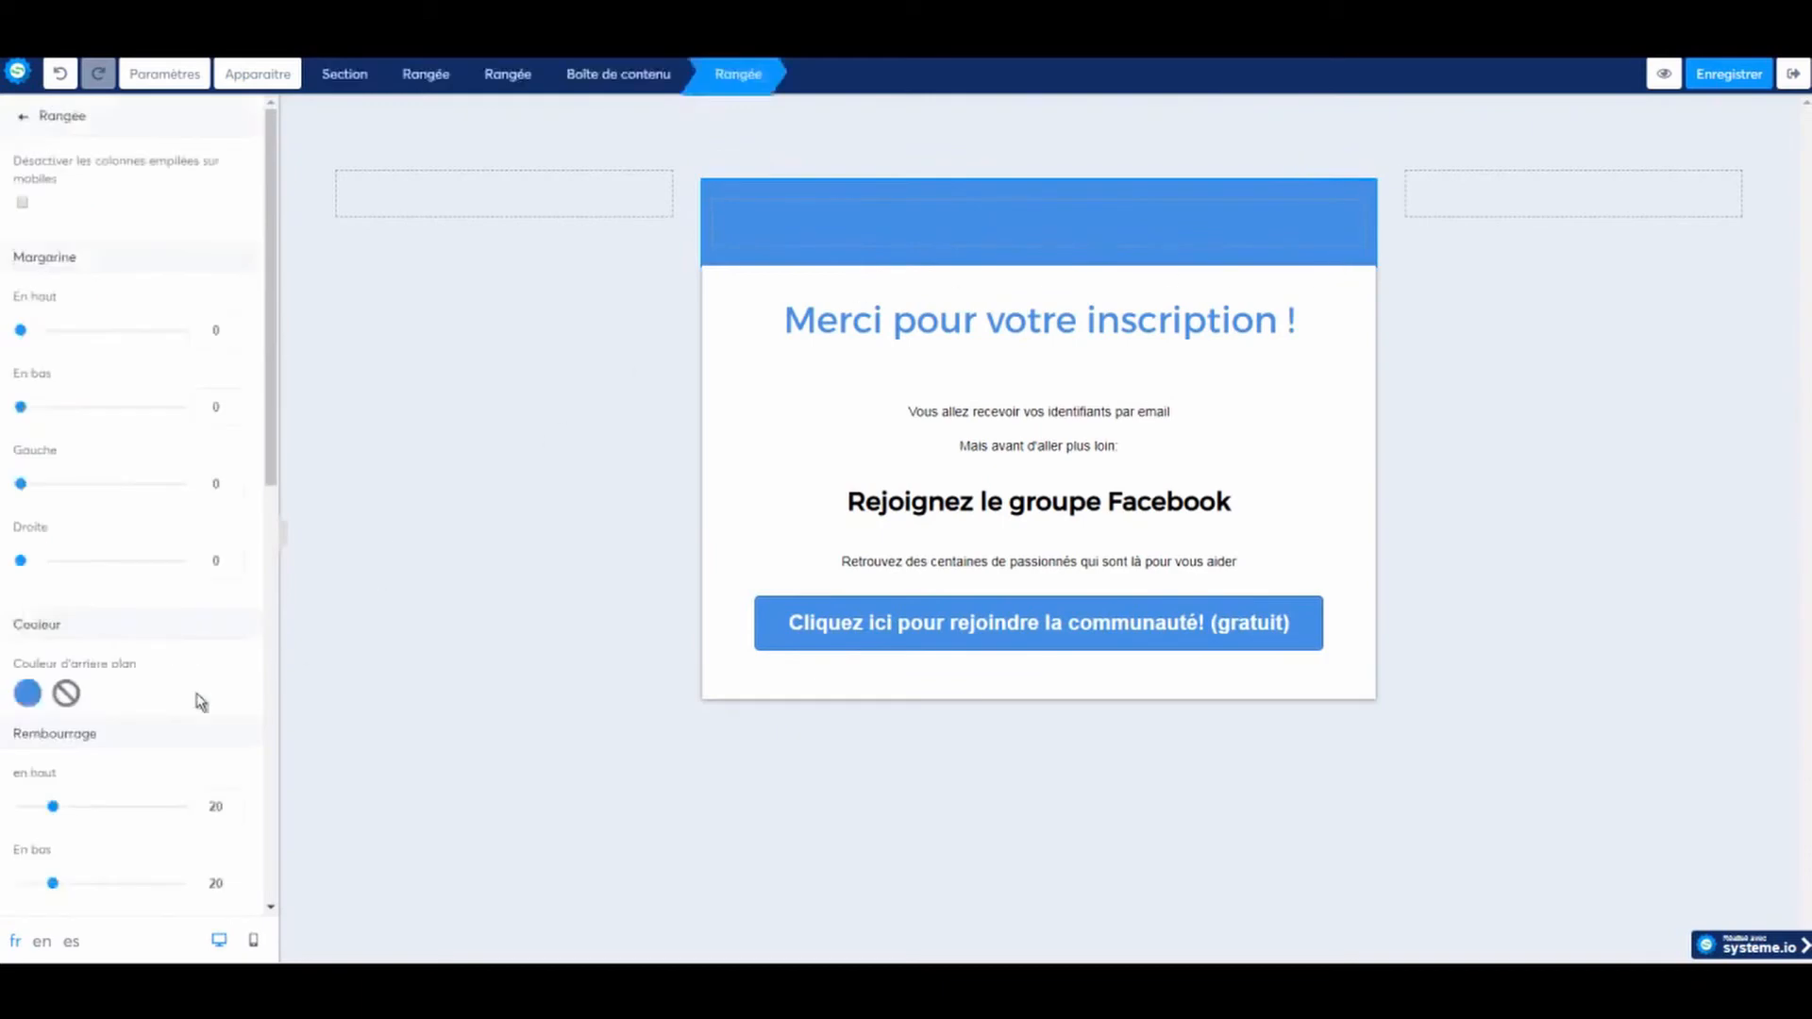
pyautogui.click(27, 696)
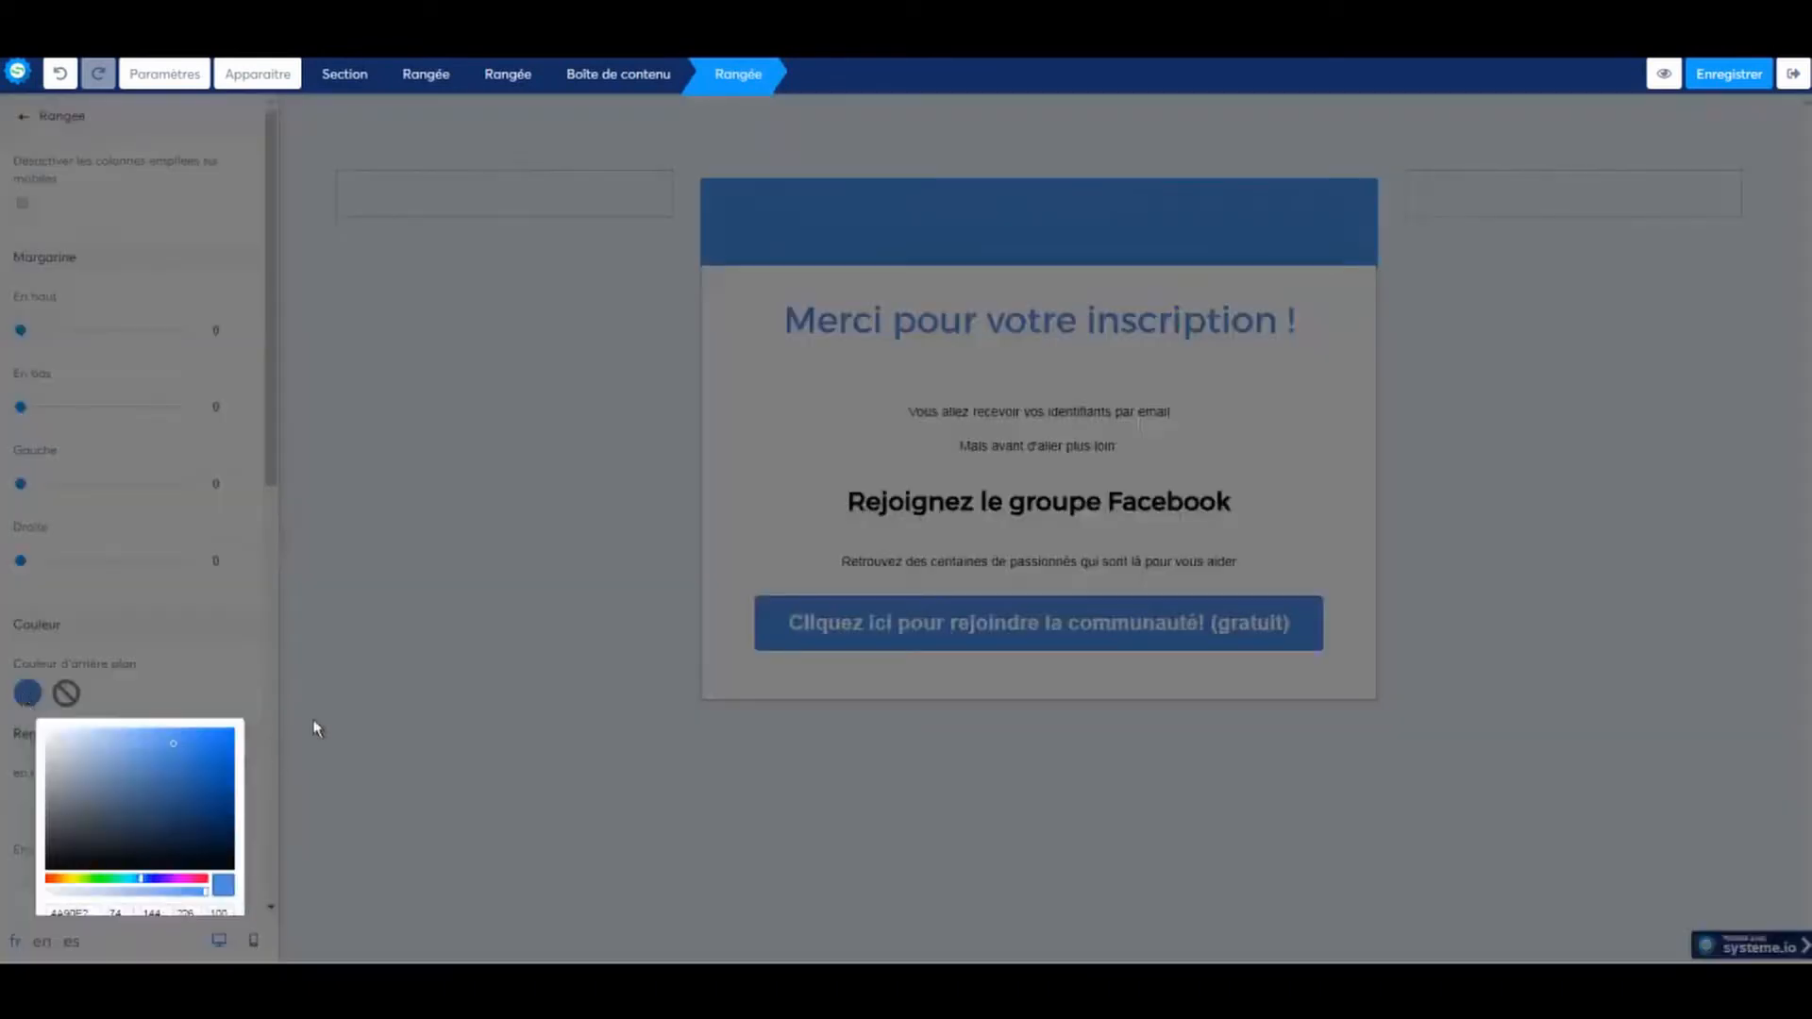
pyautogui.scroll(-4, 244, 585)
pyautogui.click(200, 608)
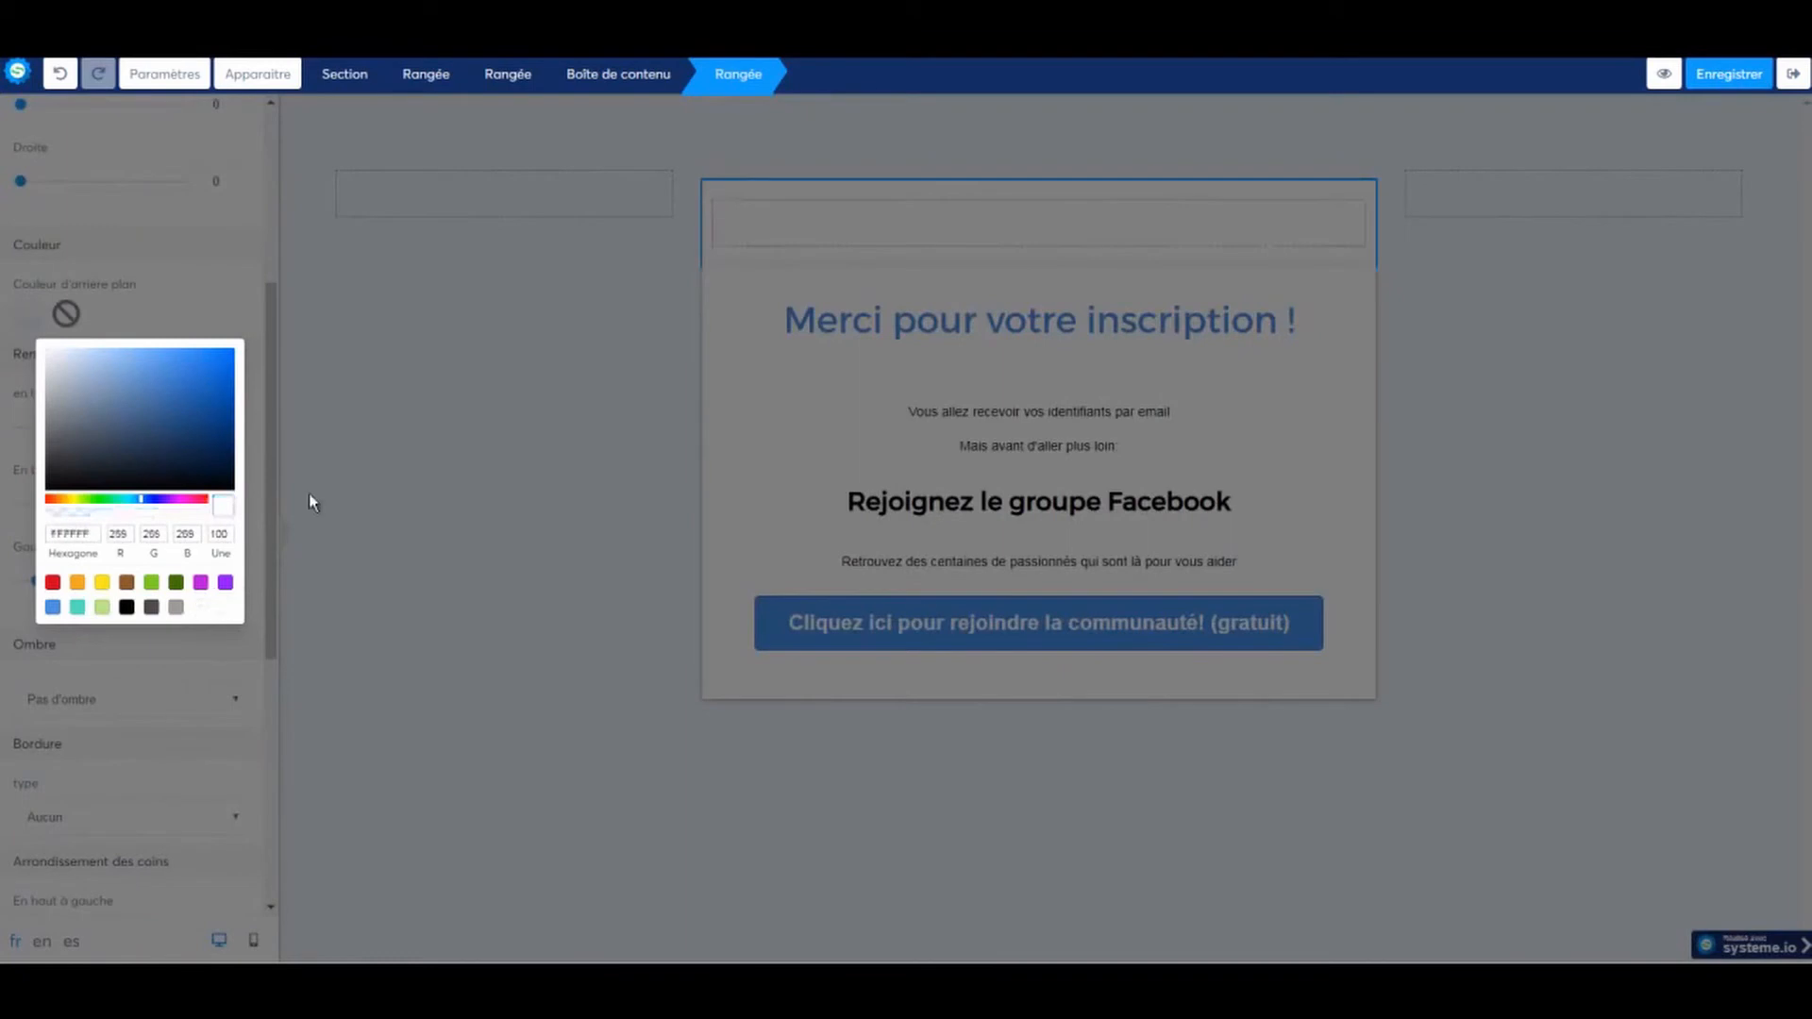
pyautogui.click(442, 373)
pyautogui.click(1497, 376)
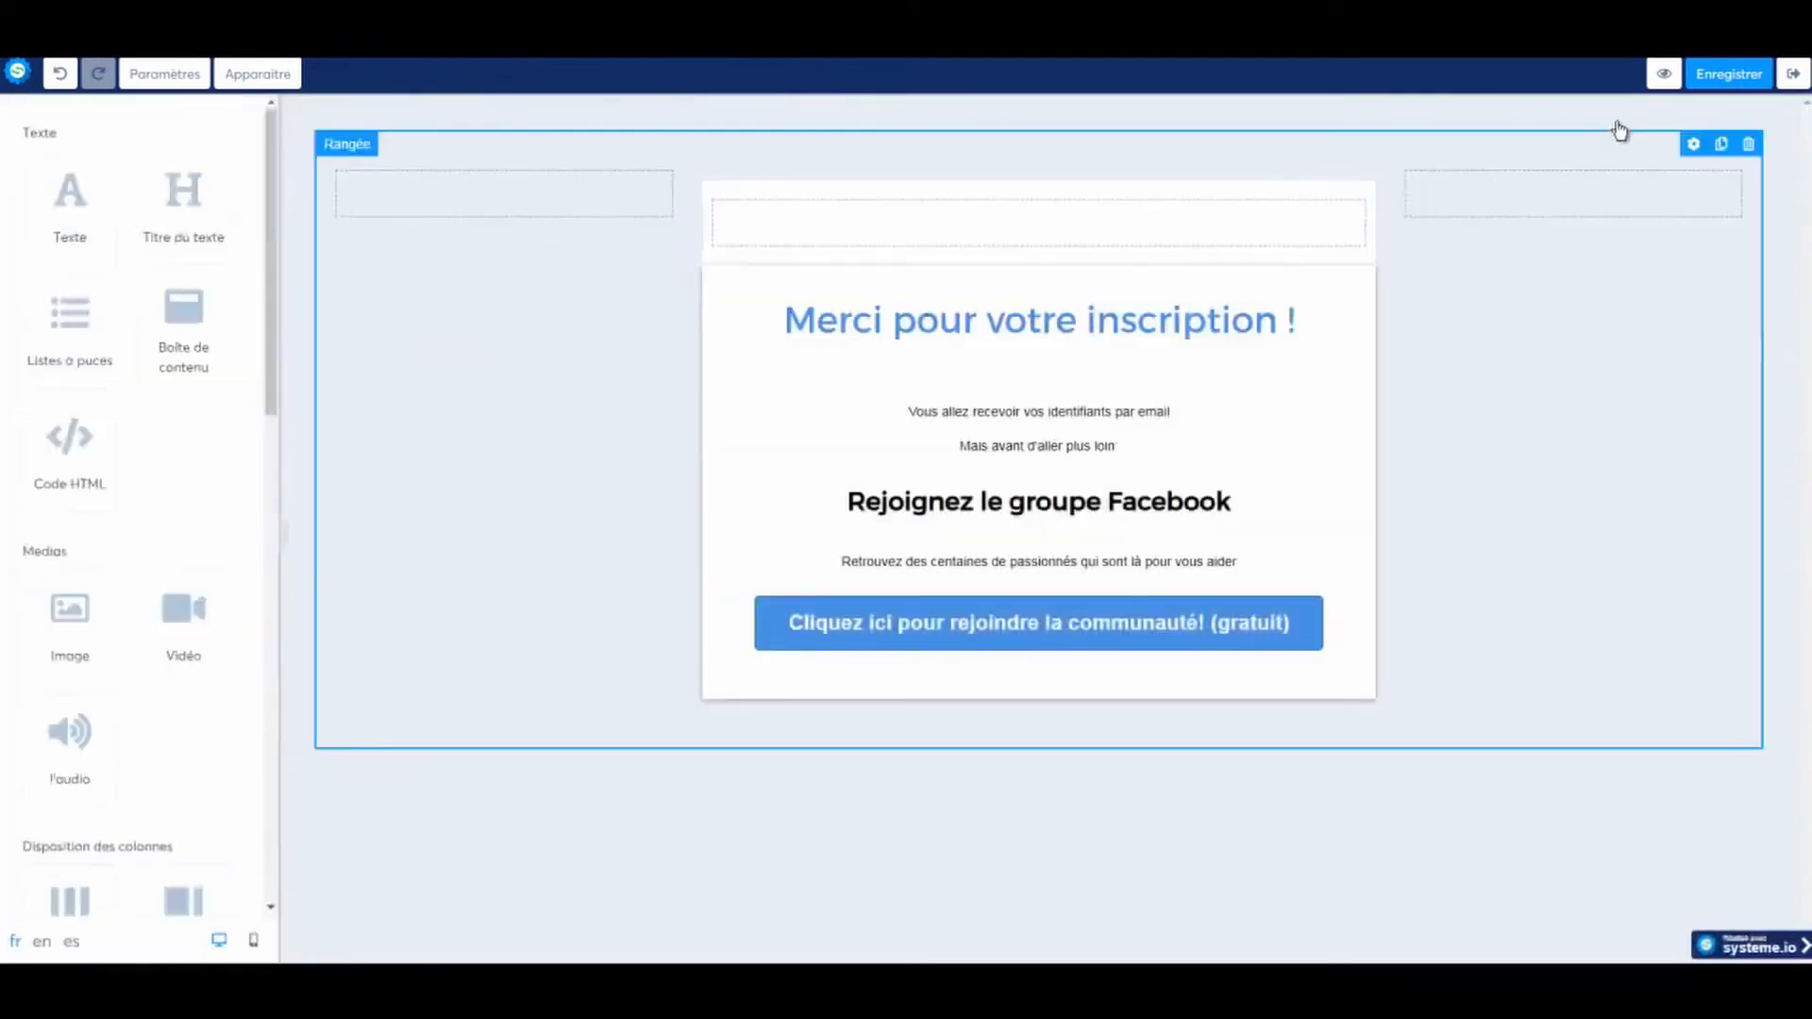
pyautogui.click(1649, 83)
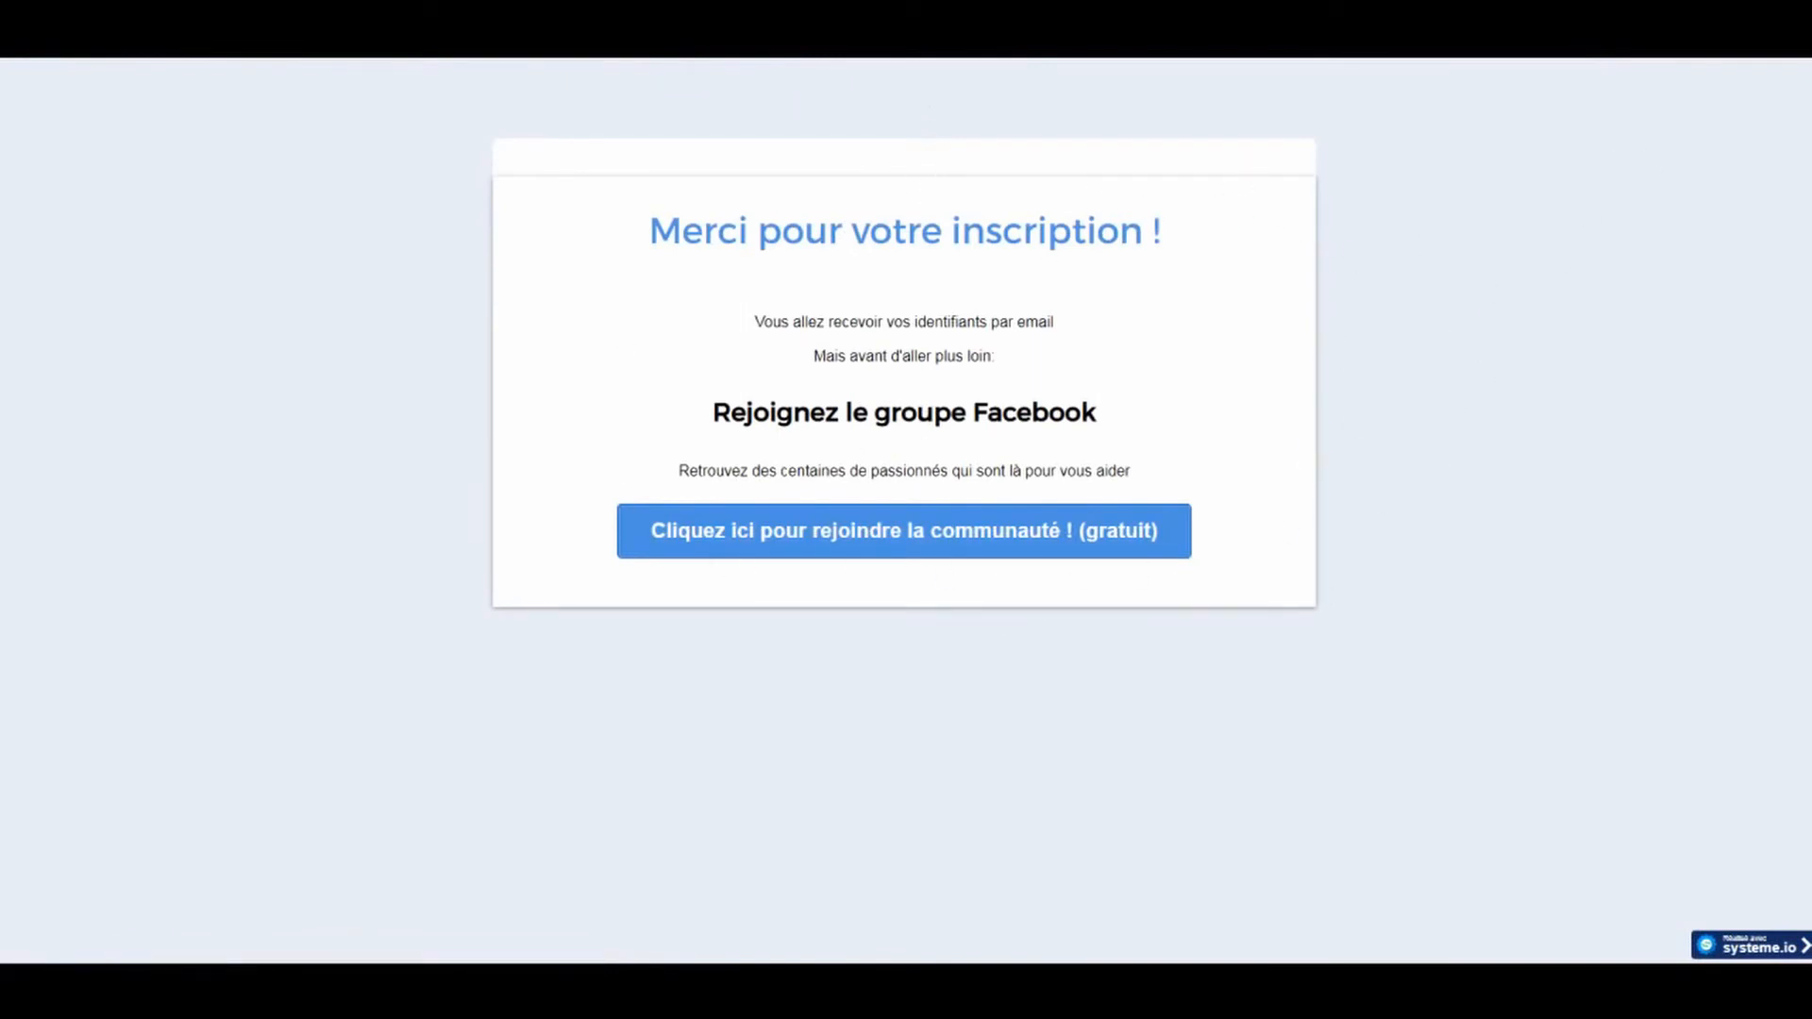
pyautogui.hotkey('ctrl', 'shift', 'Tab')
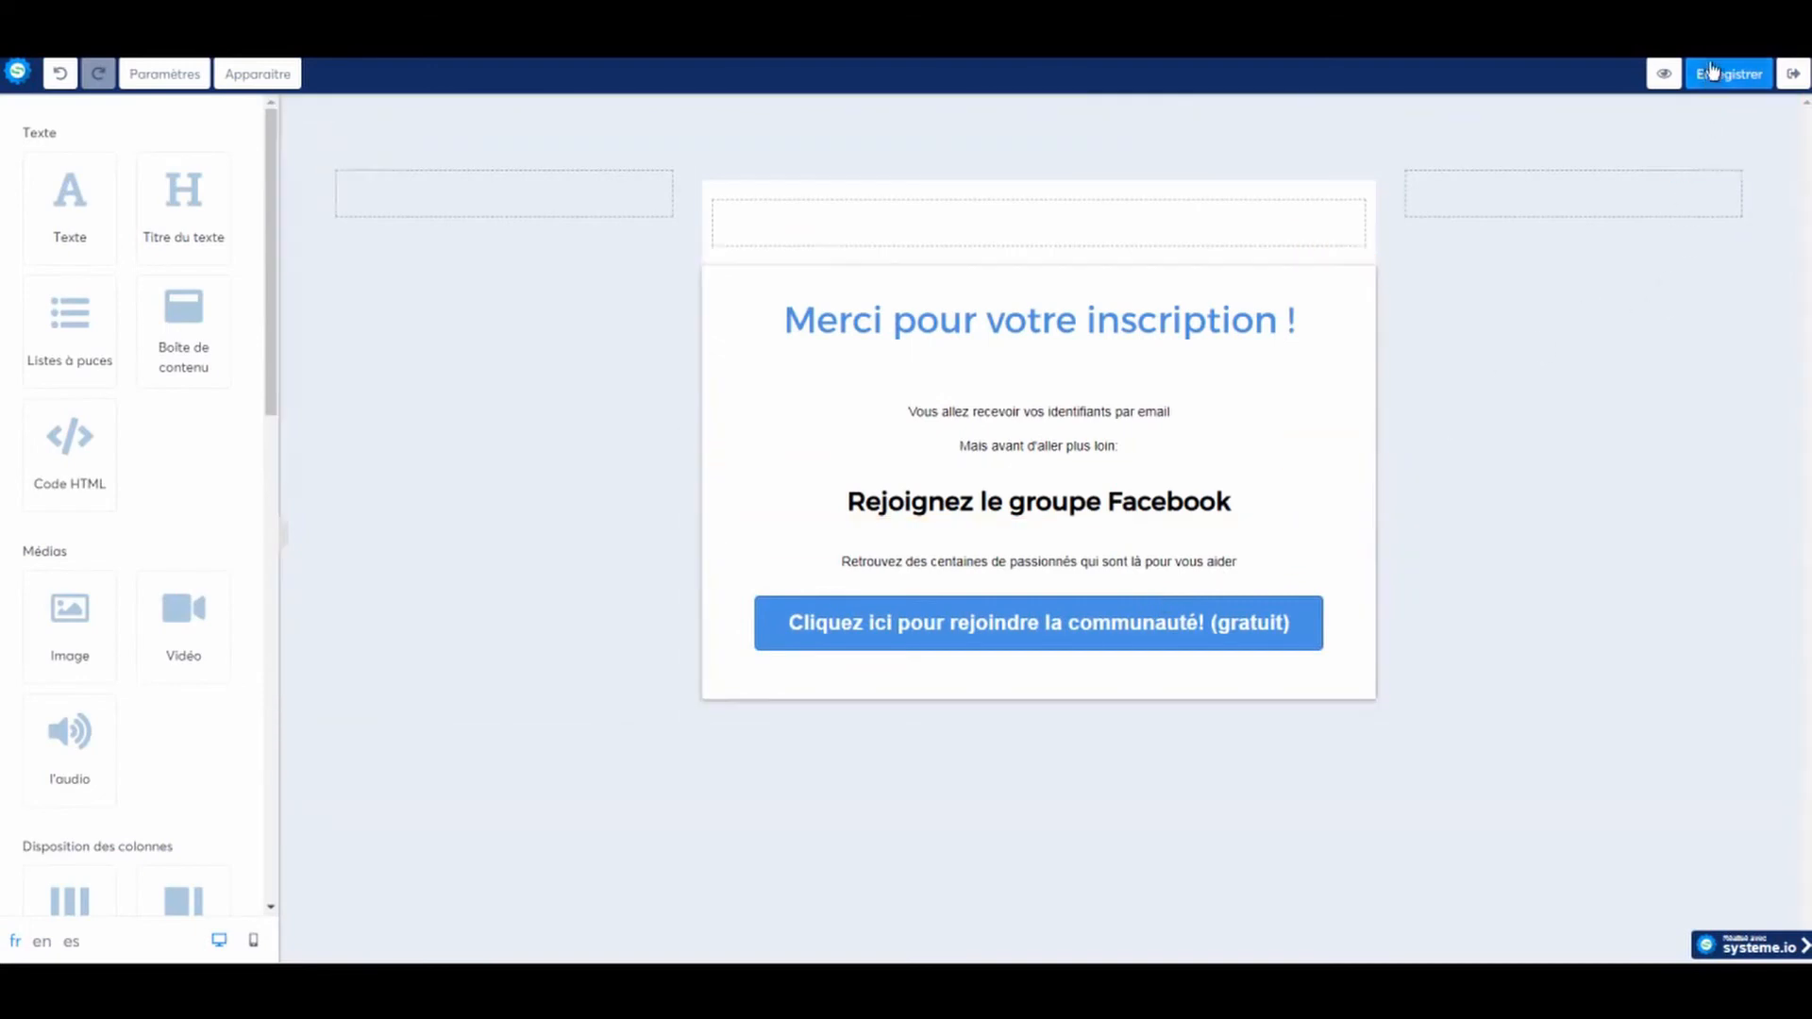
# Leave the page editor and open the automation rules of the TEST capture page
pyautogui.click(1793, 75)
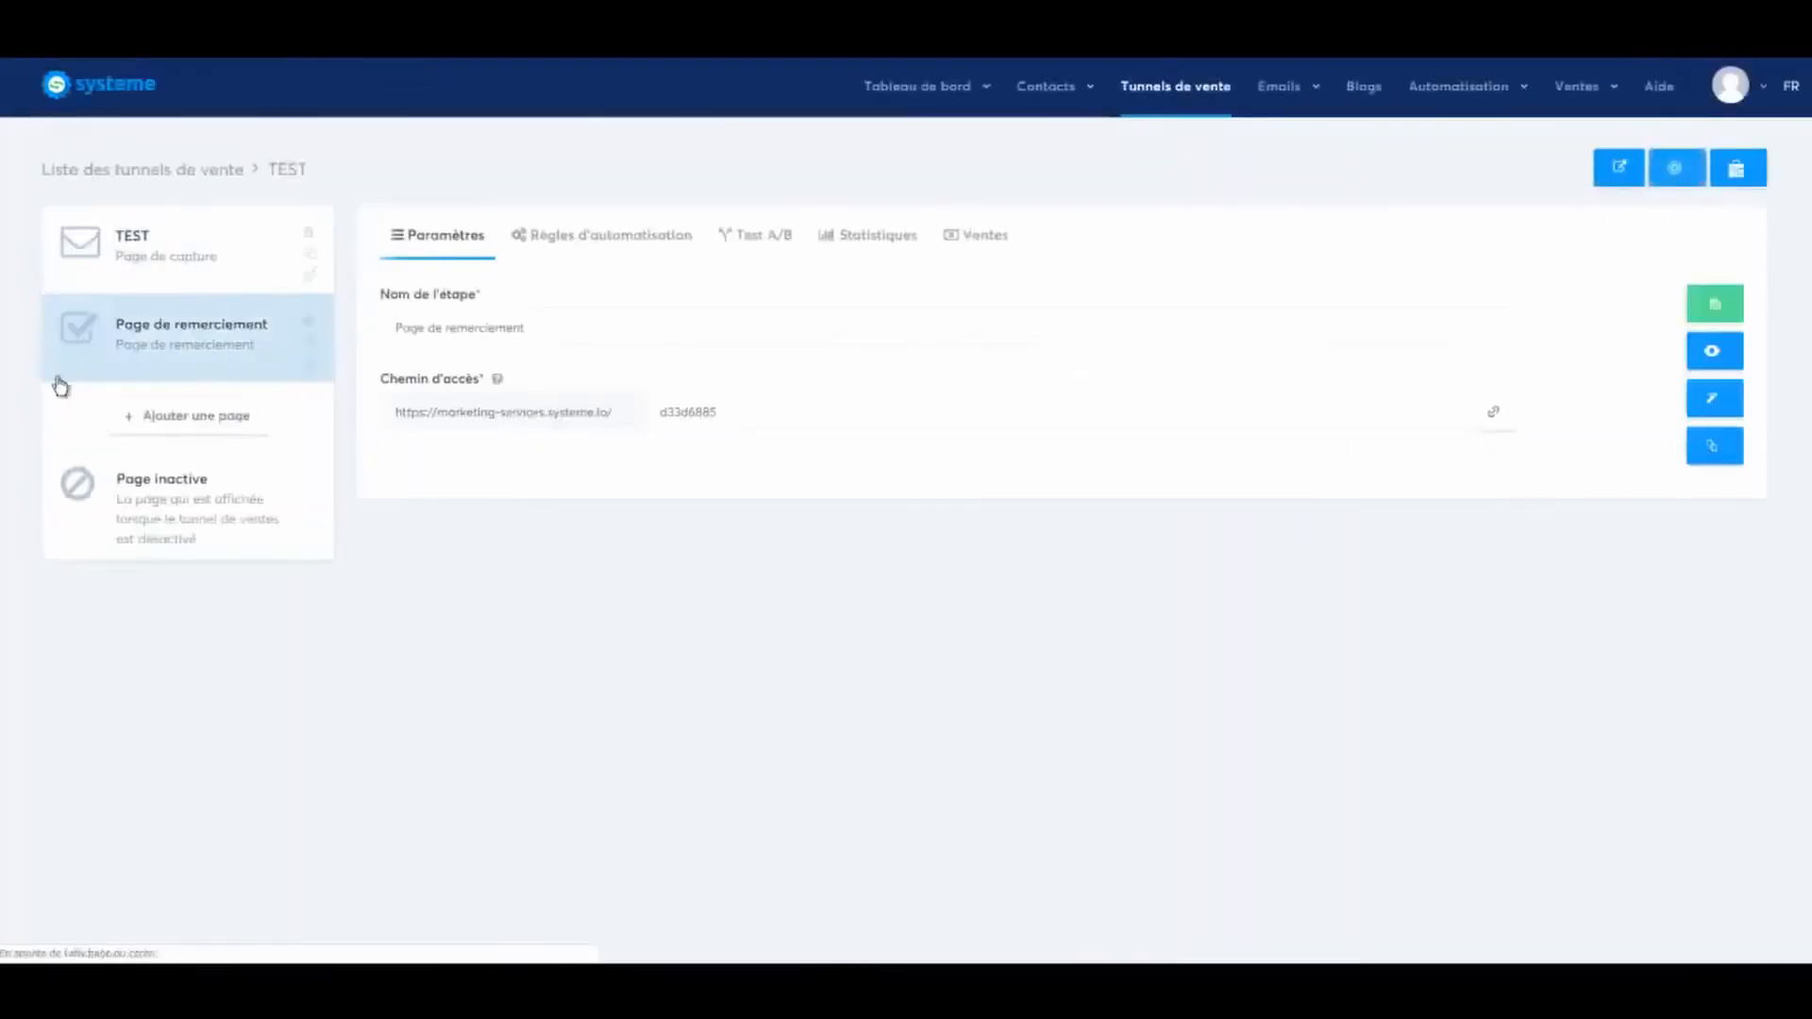
pyautogui.click(129, 253)
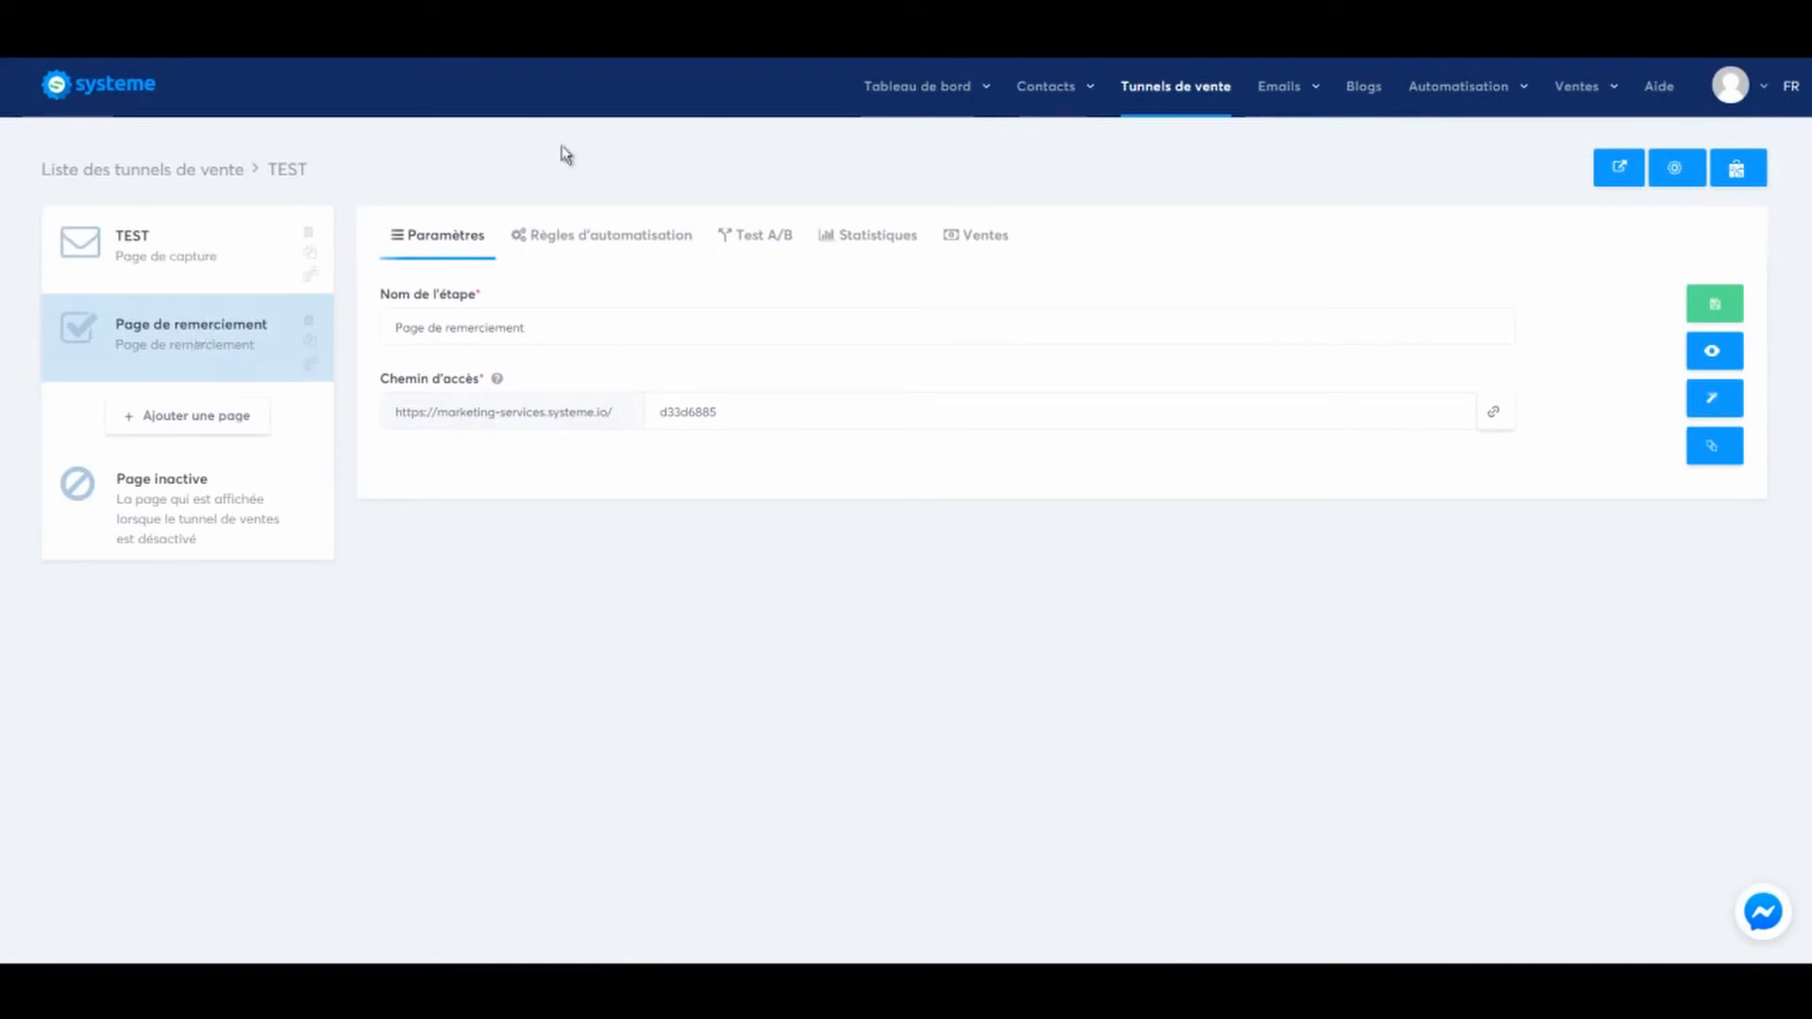
pyautogui.click(202, 251)
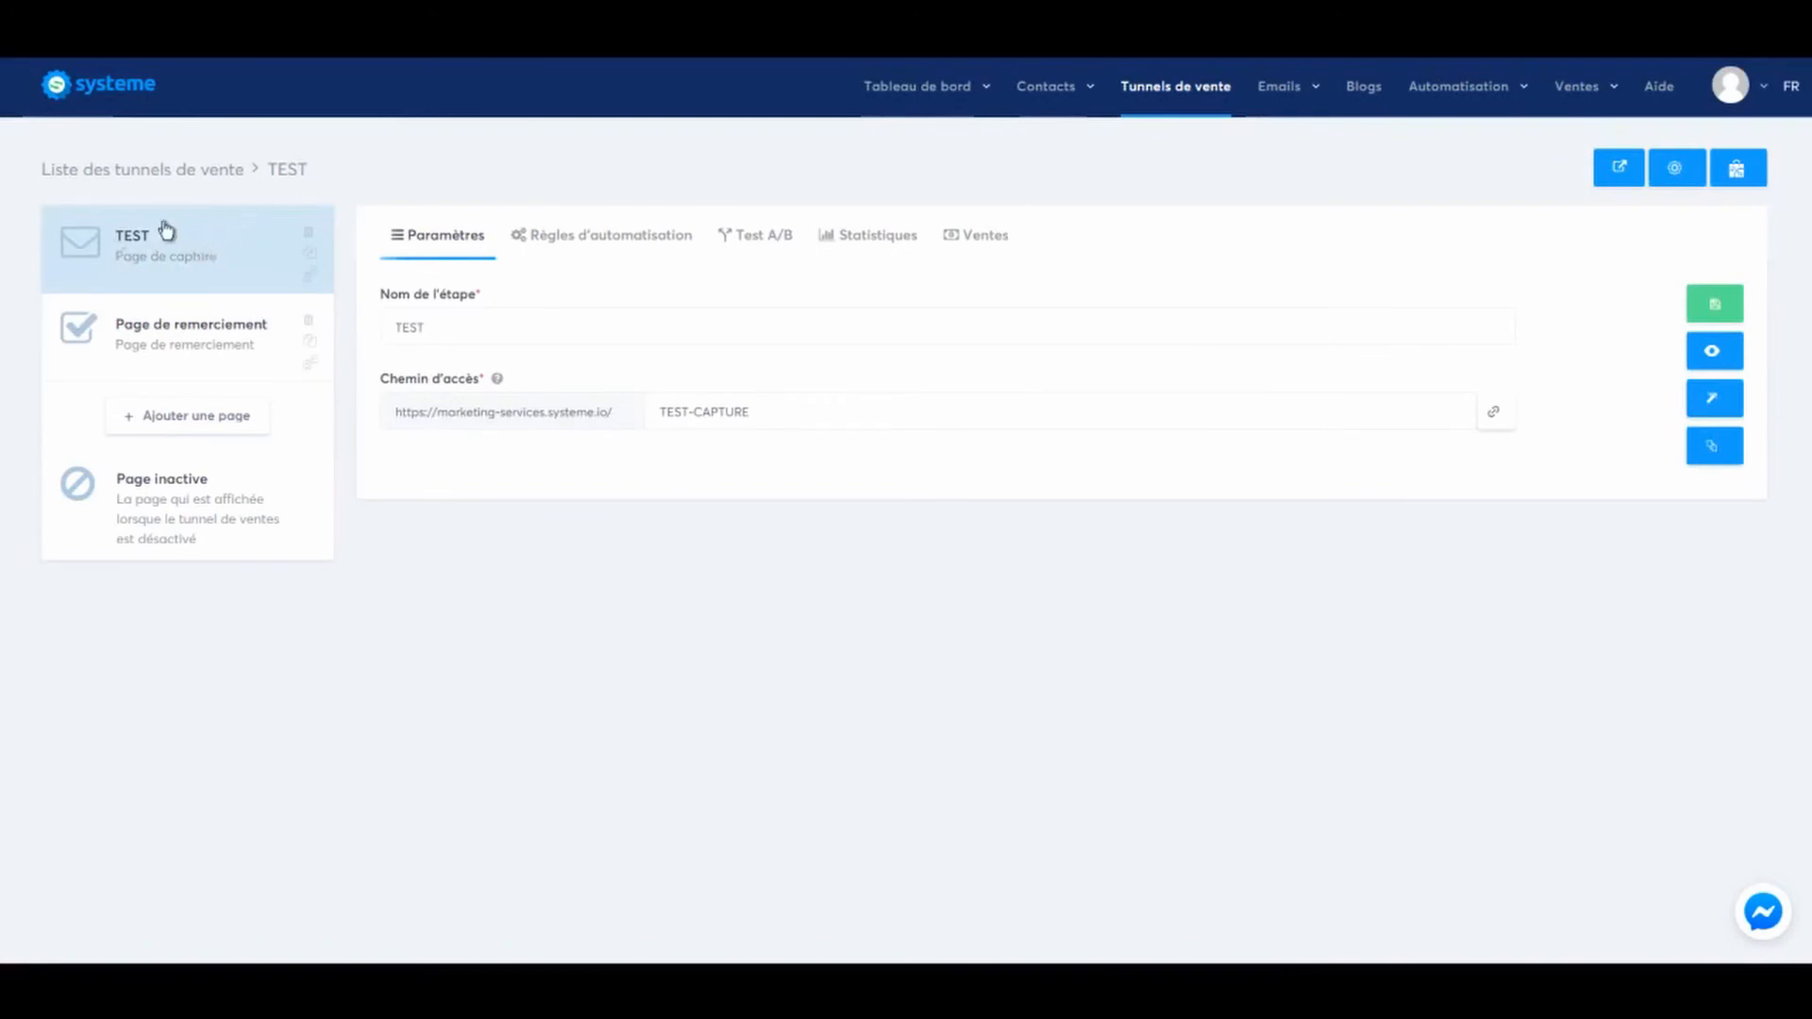
pyautogui.click(609, 238)
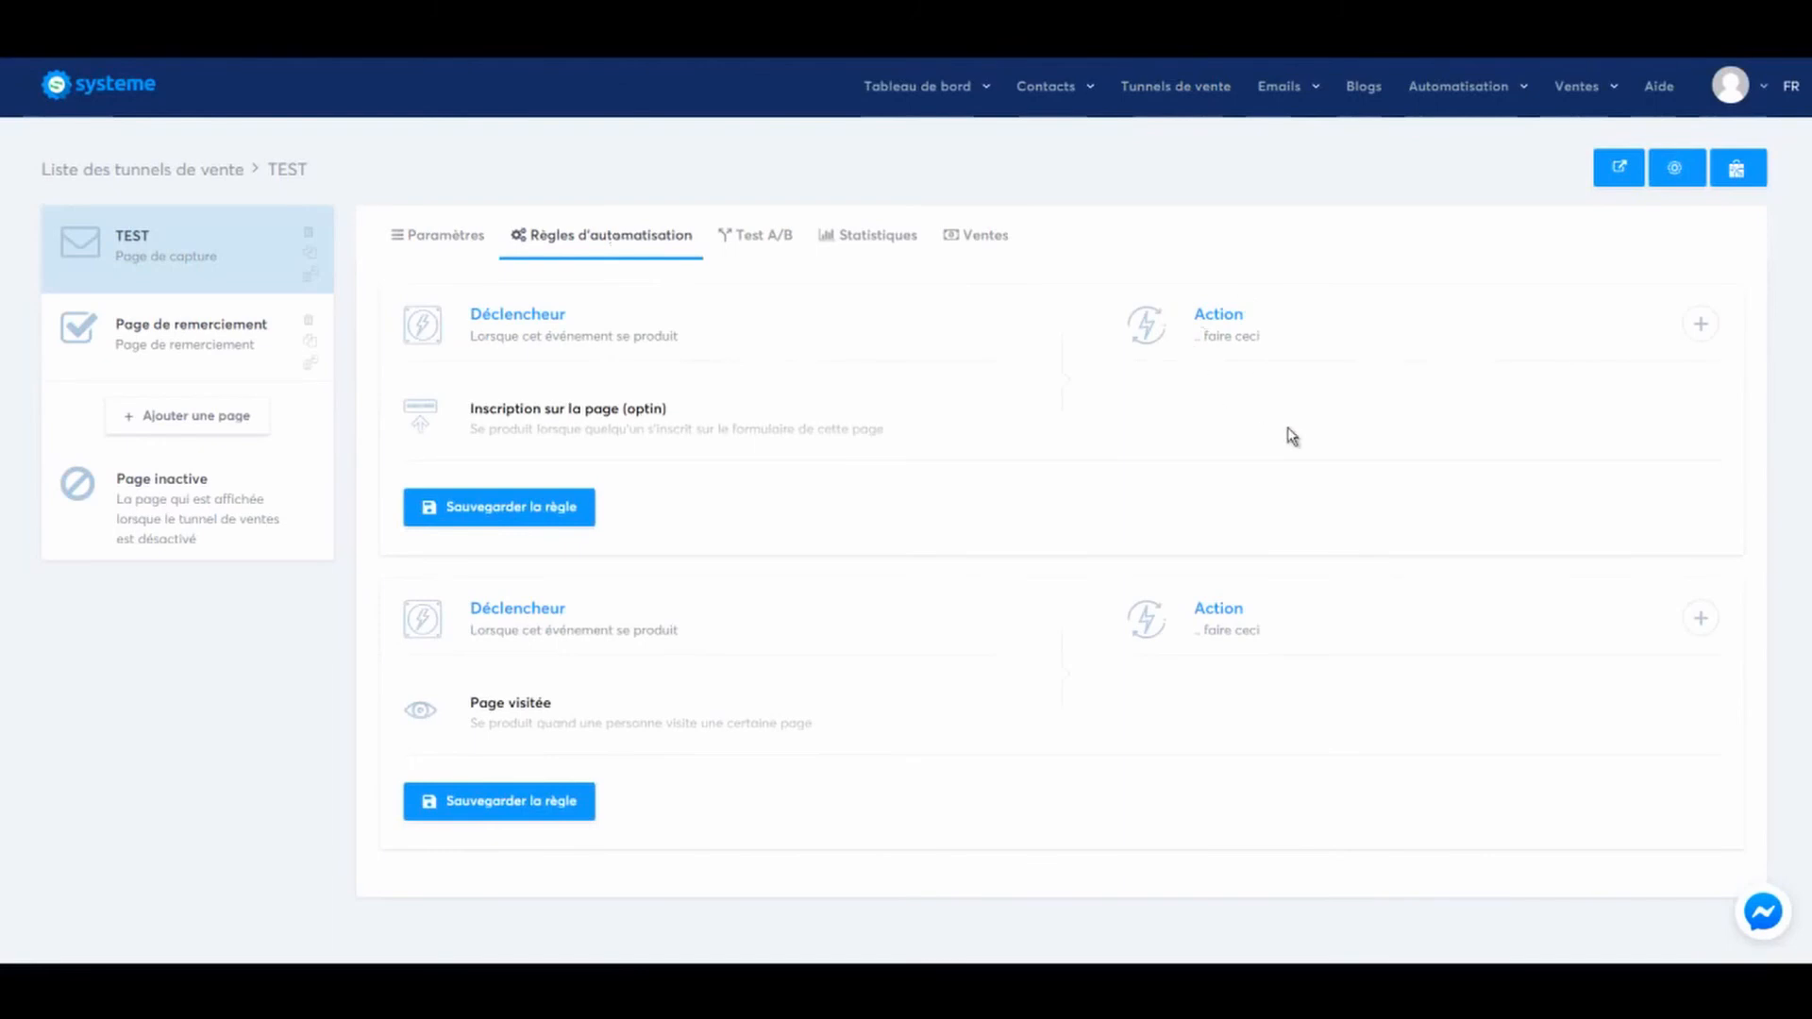
# Add an action to the page opt-in rule that subscribes the contact to the AFFILIATIONS campaign
pyautogui.click(1702, 326)
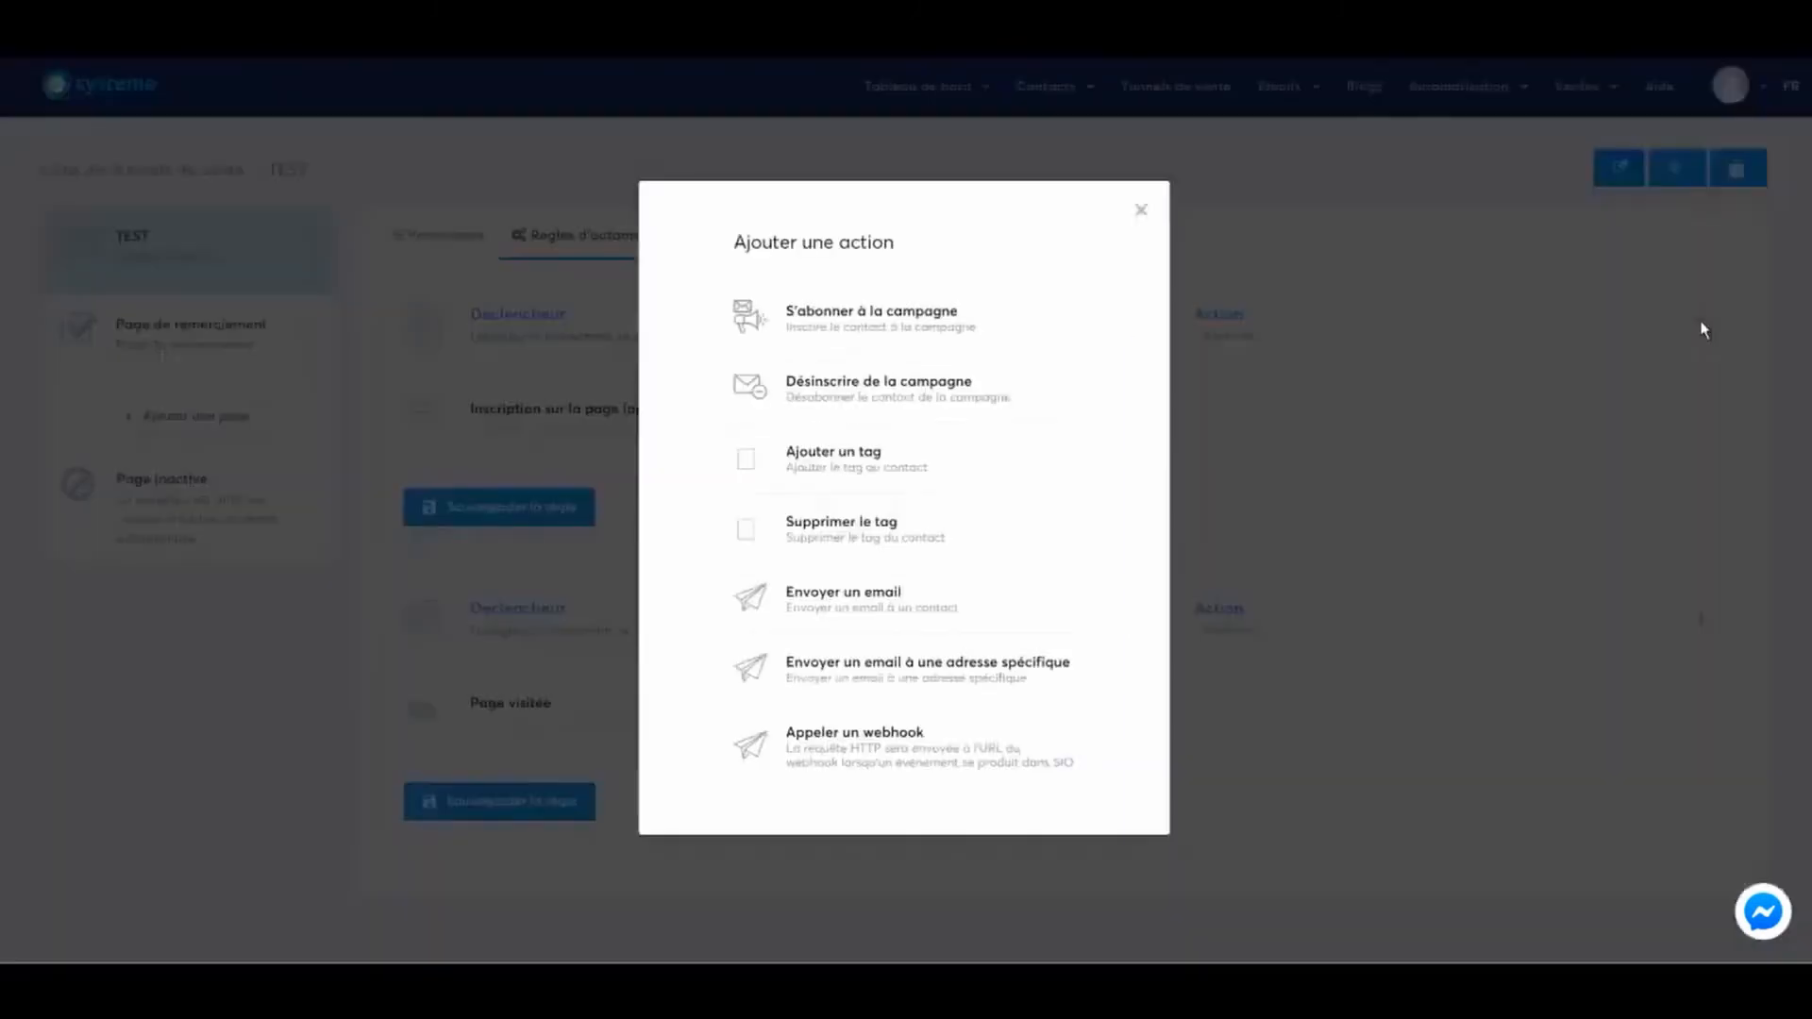
pyautogui.click(866, 316)
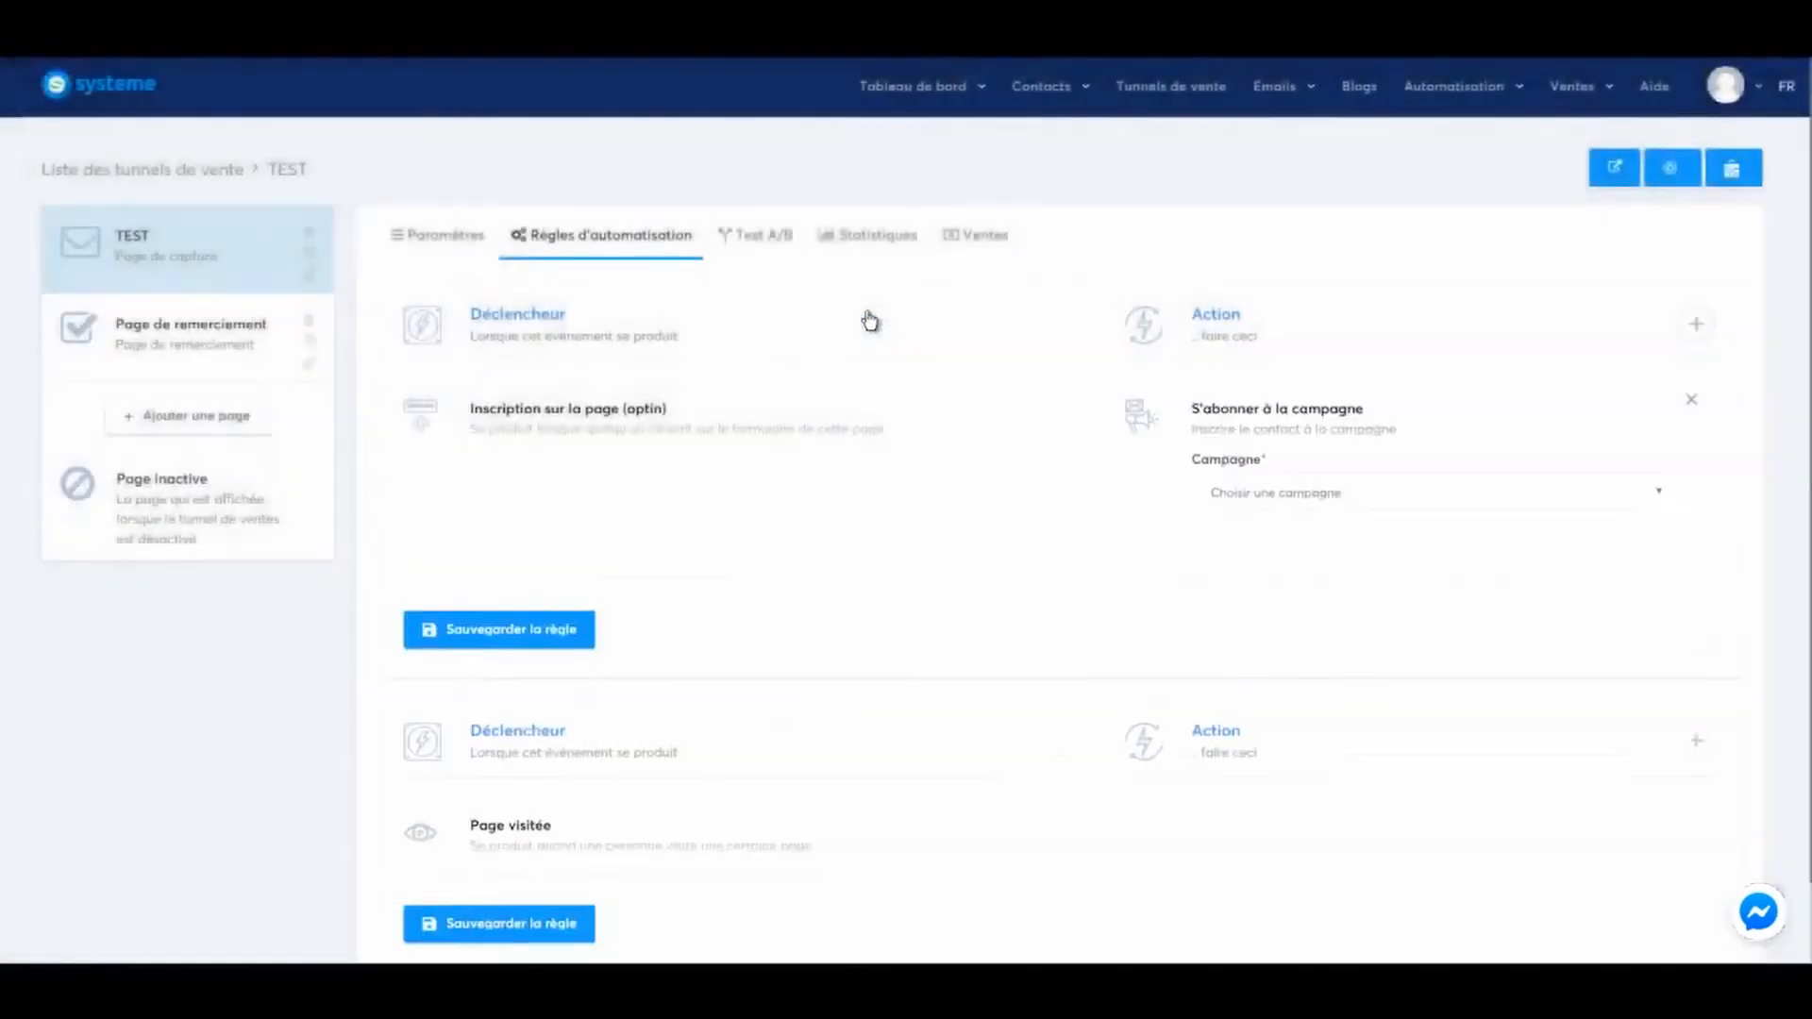
pyautogui.click(1344, 496)
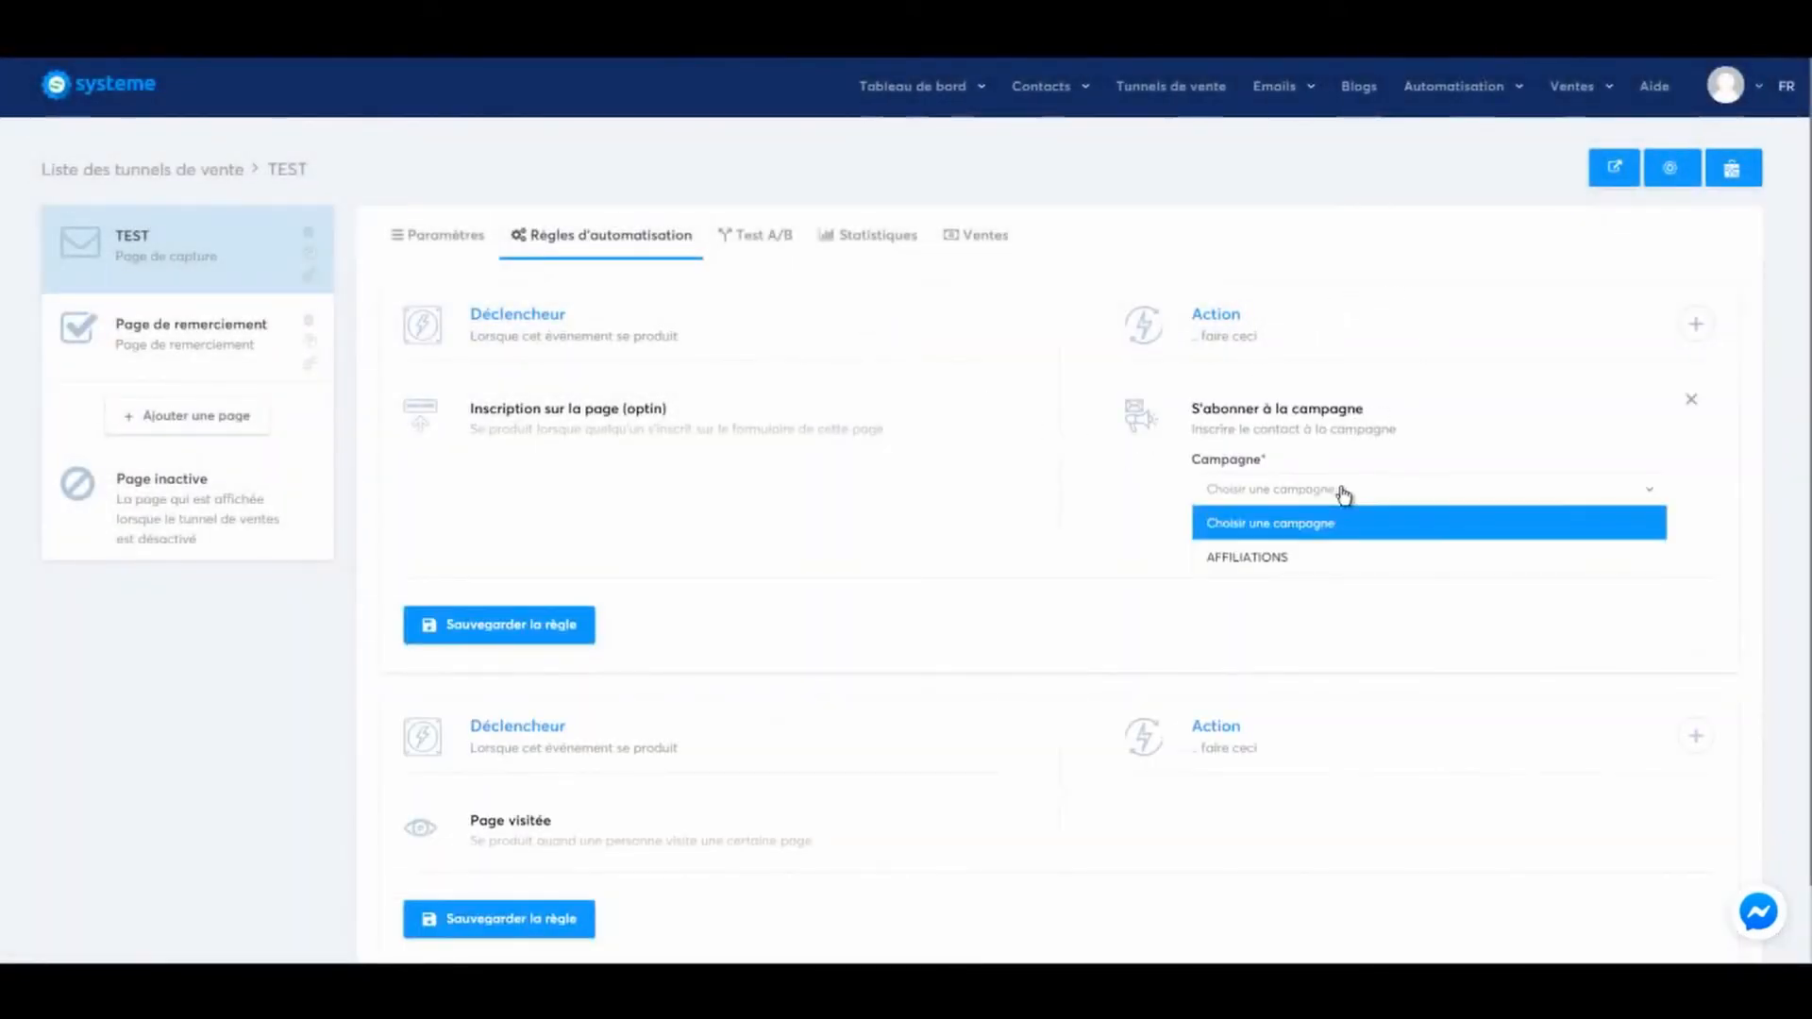
pyautogui.click(1335, 555)
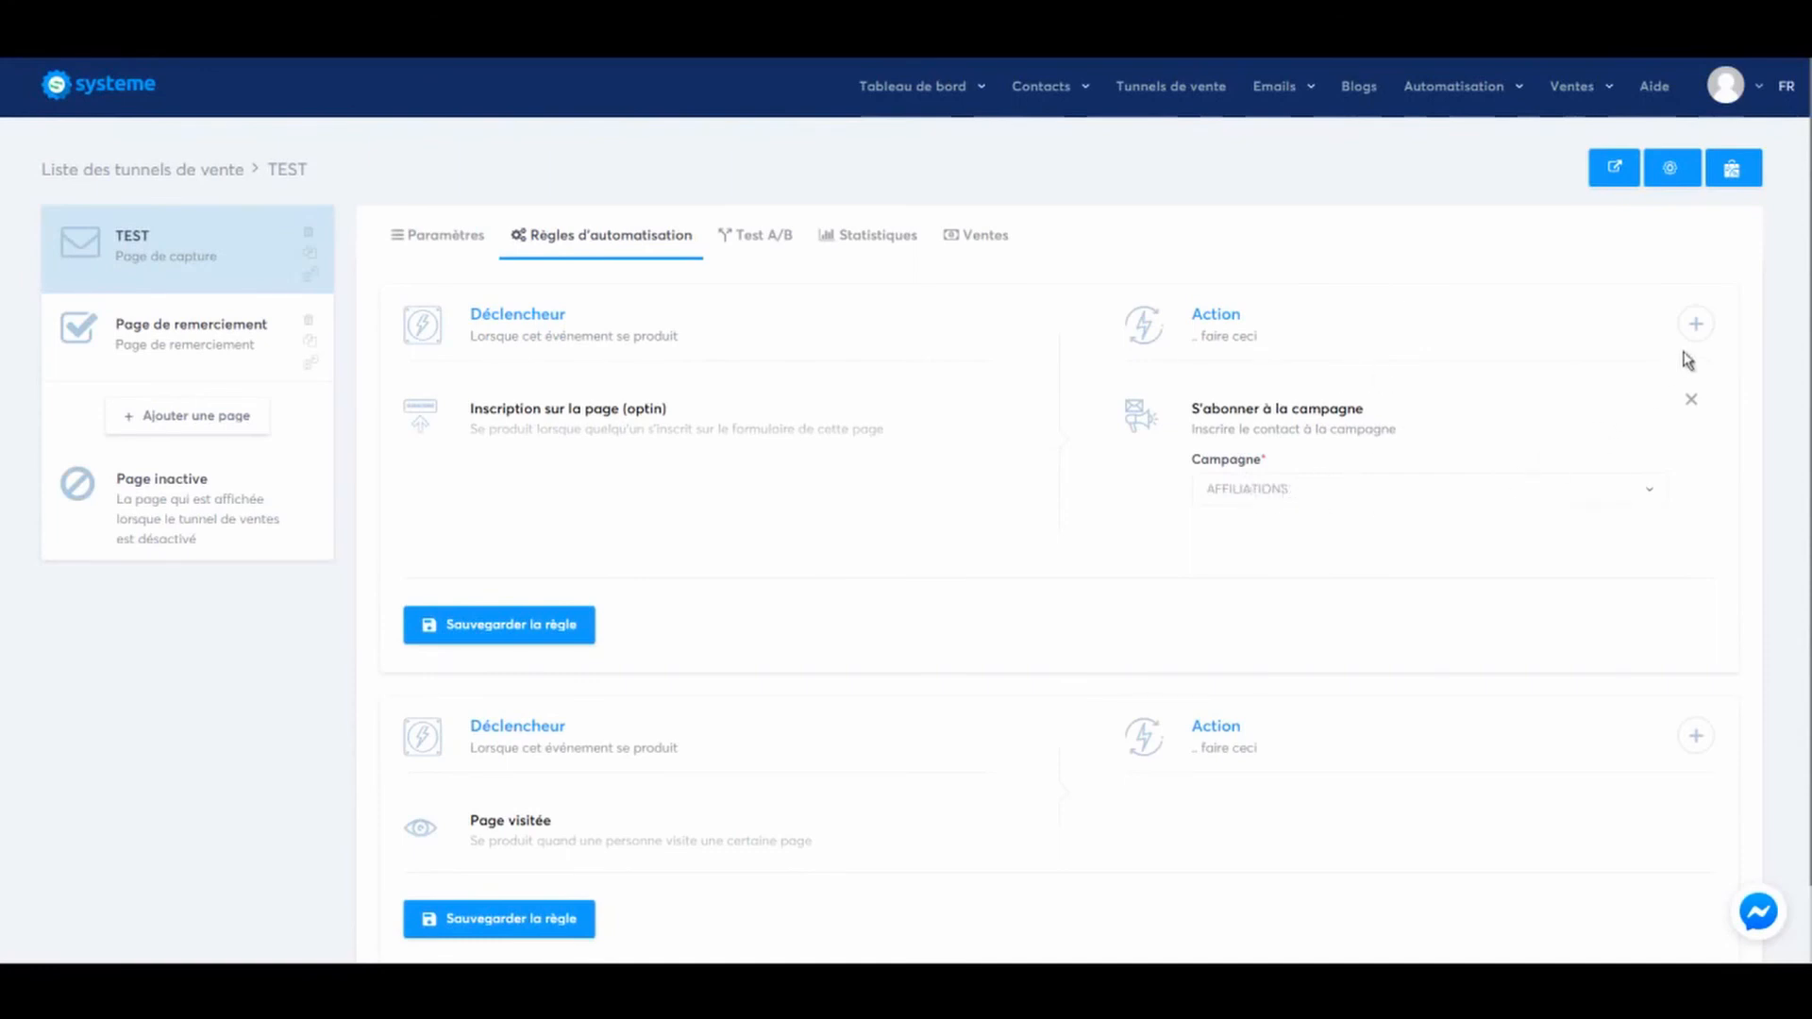
# Add a second action to the opt-in rule that gives the contact the "Business en OR" tag, and save the rule
pyautogui.click(1695, 325)
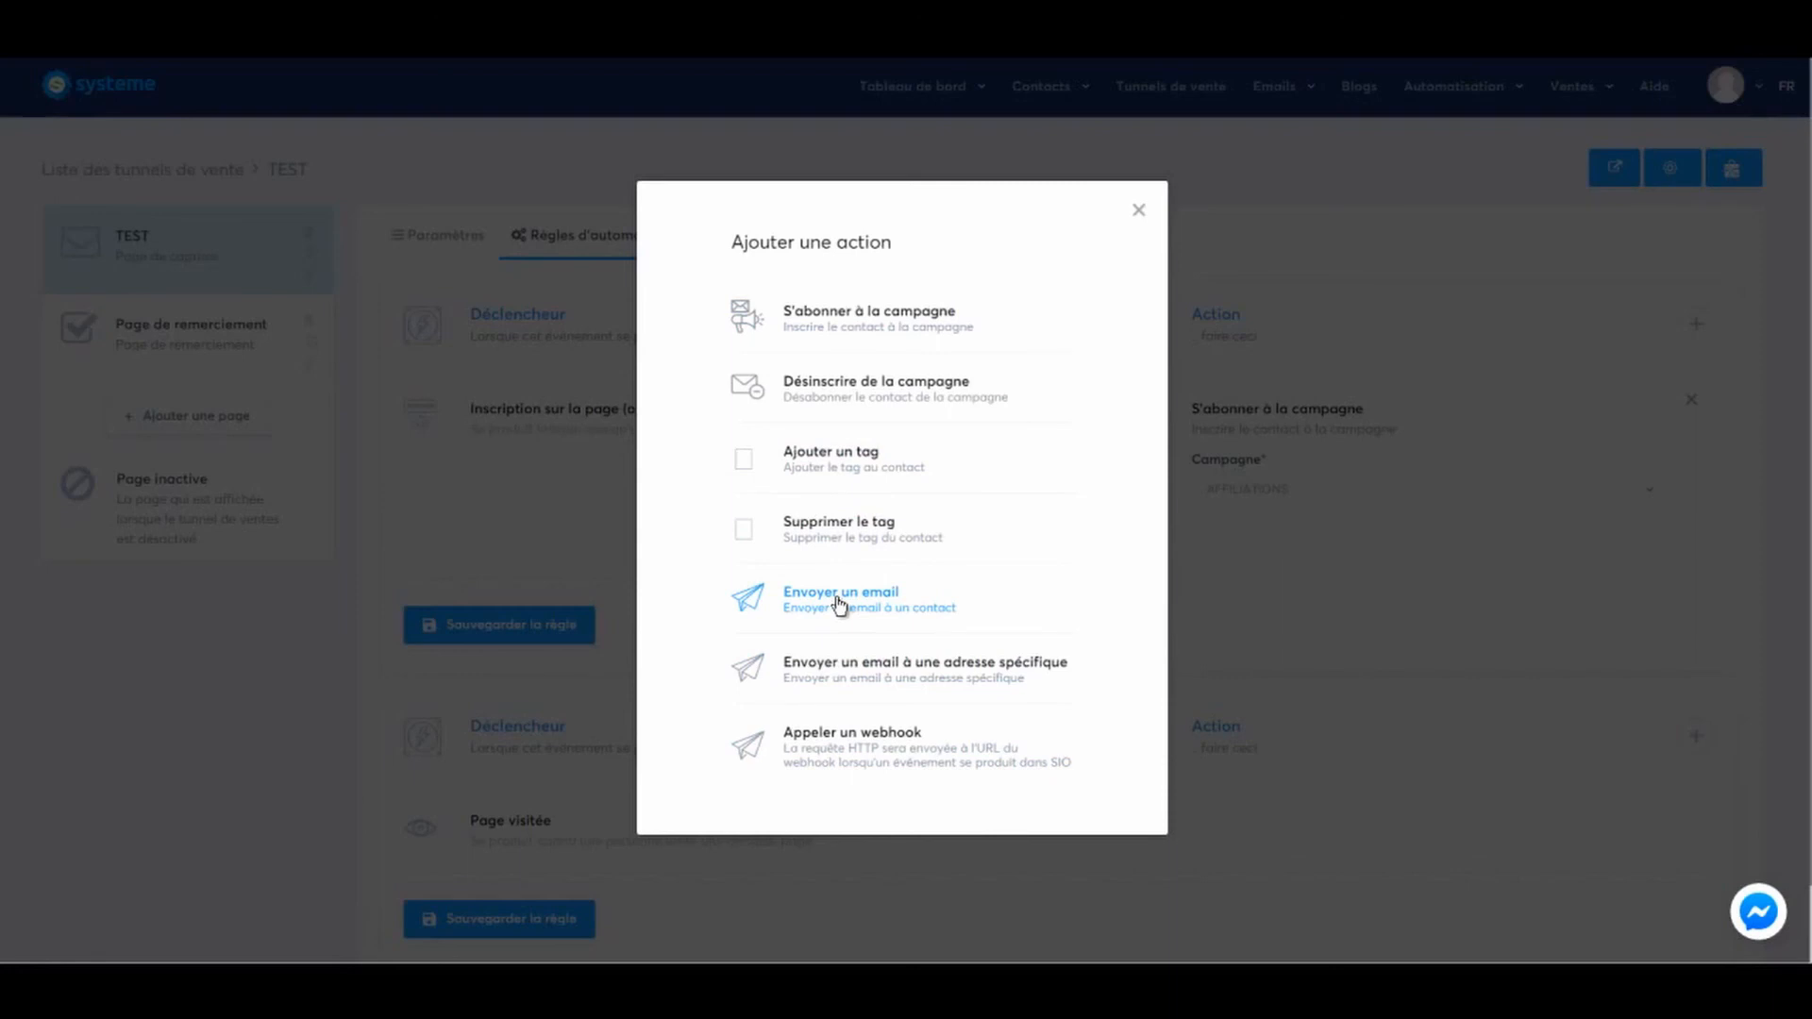
pyautogui.click(828, 462)
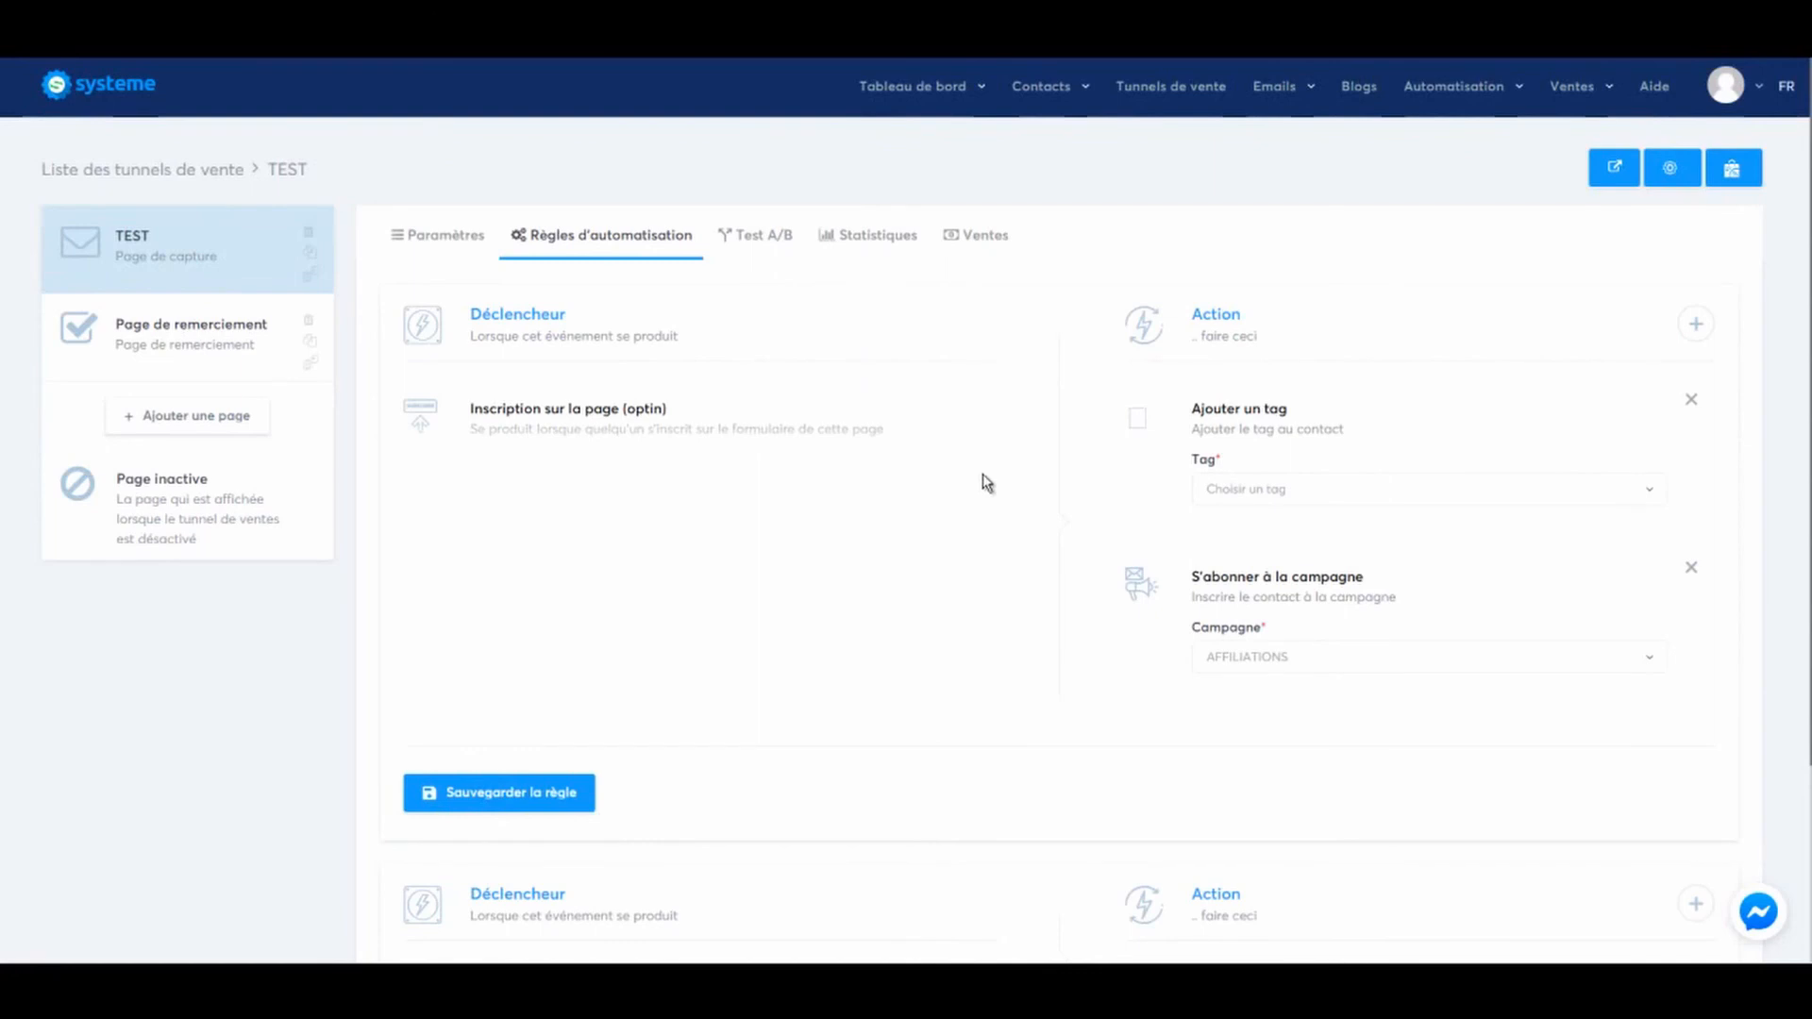
pyautogui.click(1270, 489)
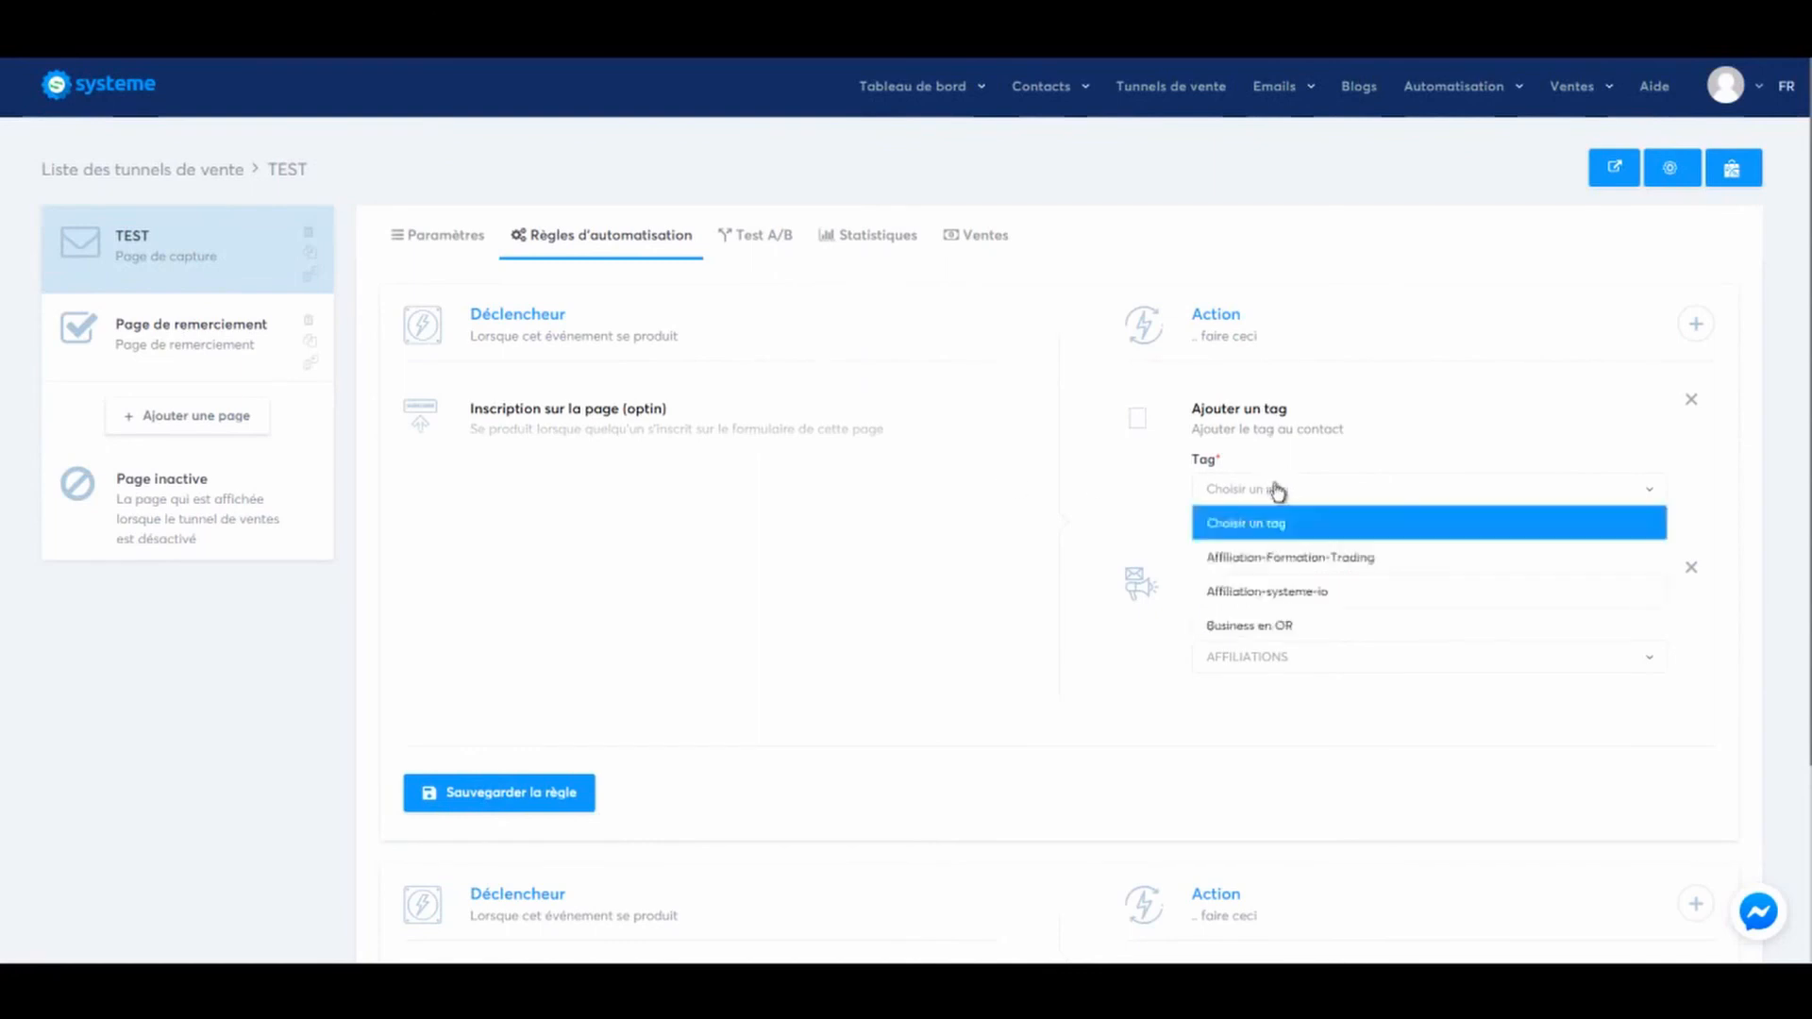
pyautogui.click(1265, 627)
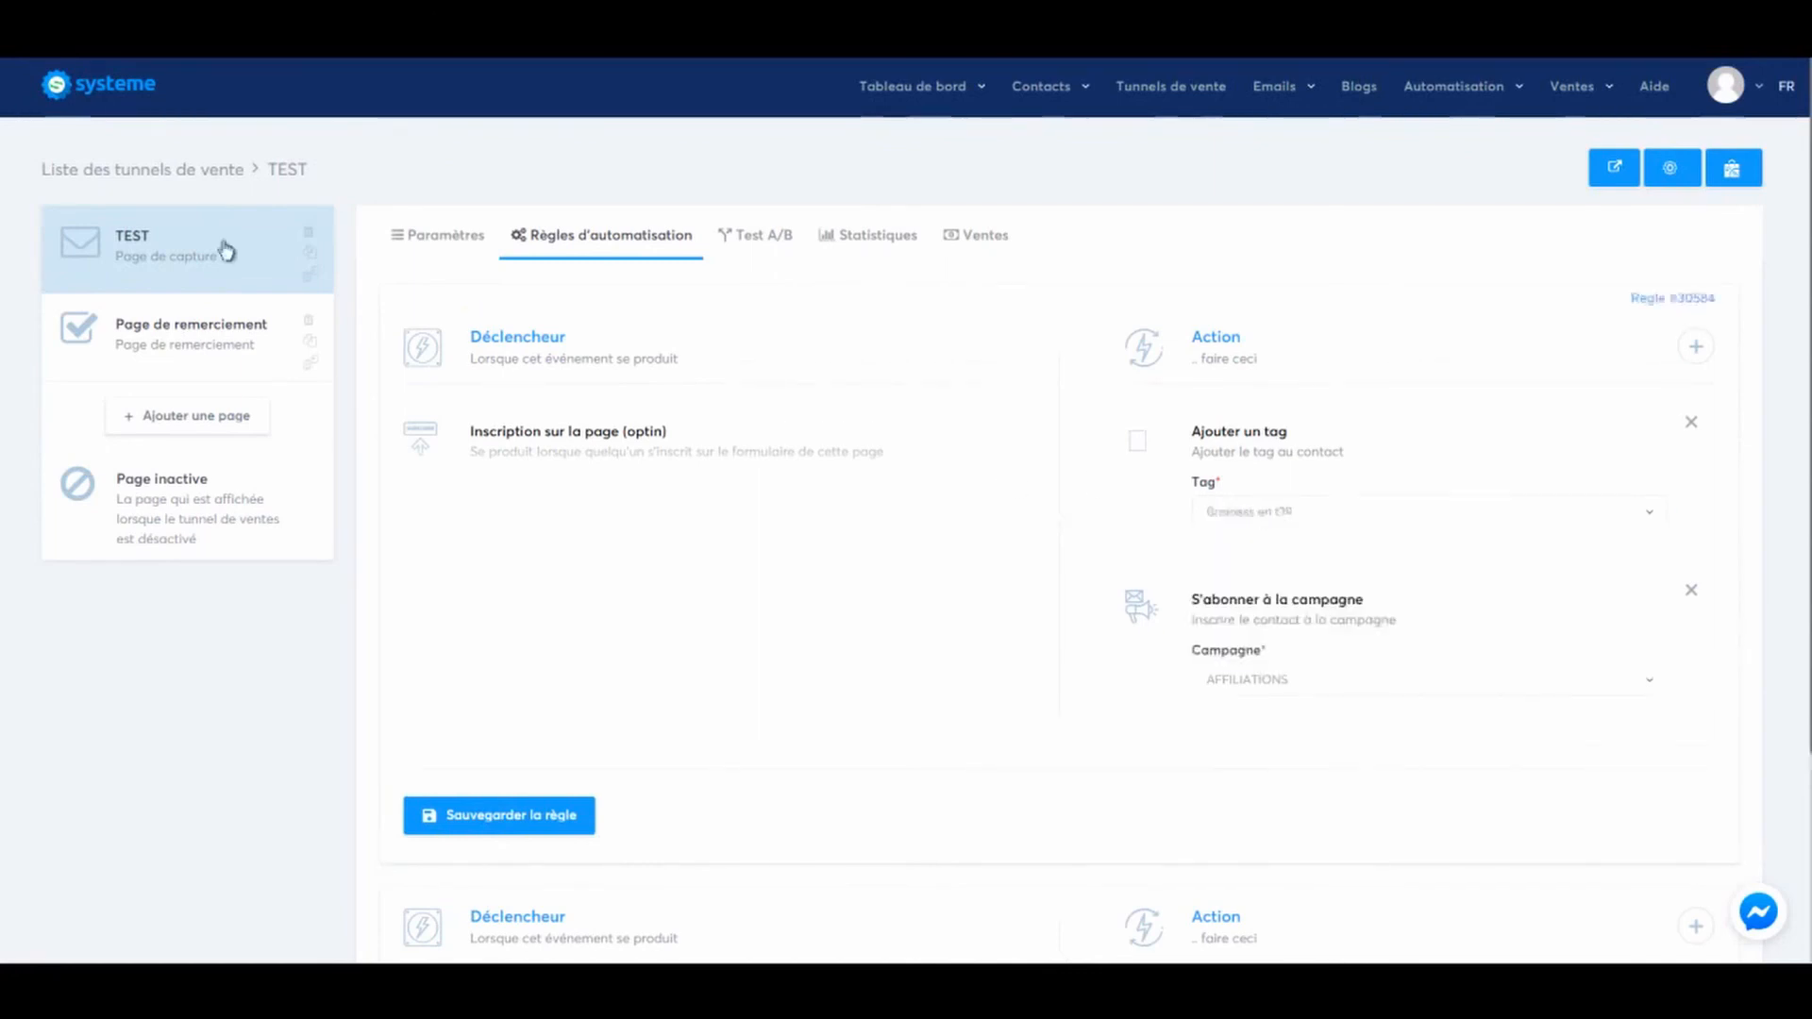
# Return to the settings of the TEST capture page and preview the page
pyautogui.click(226, 250)
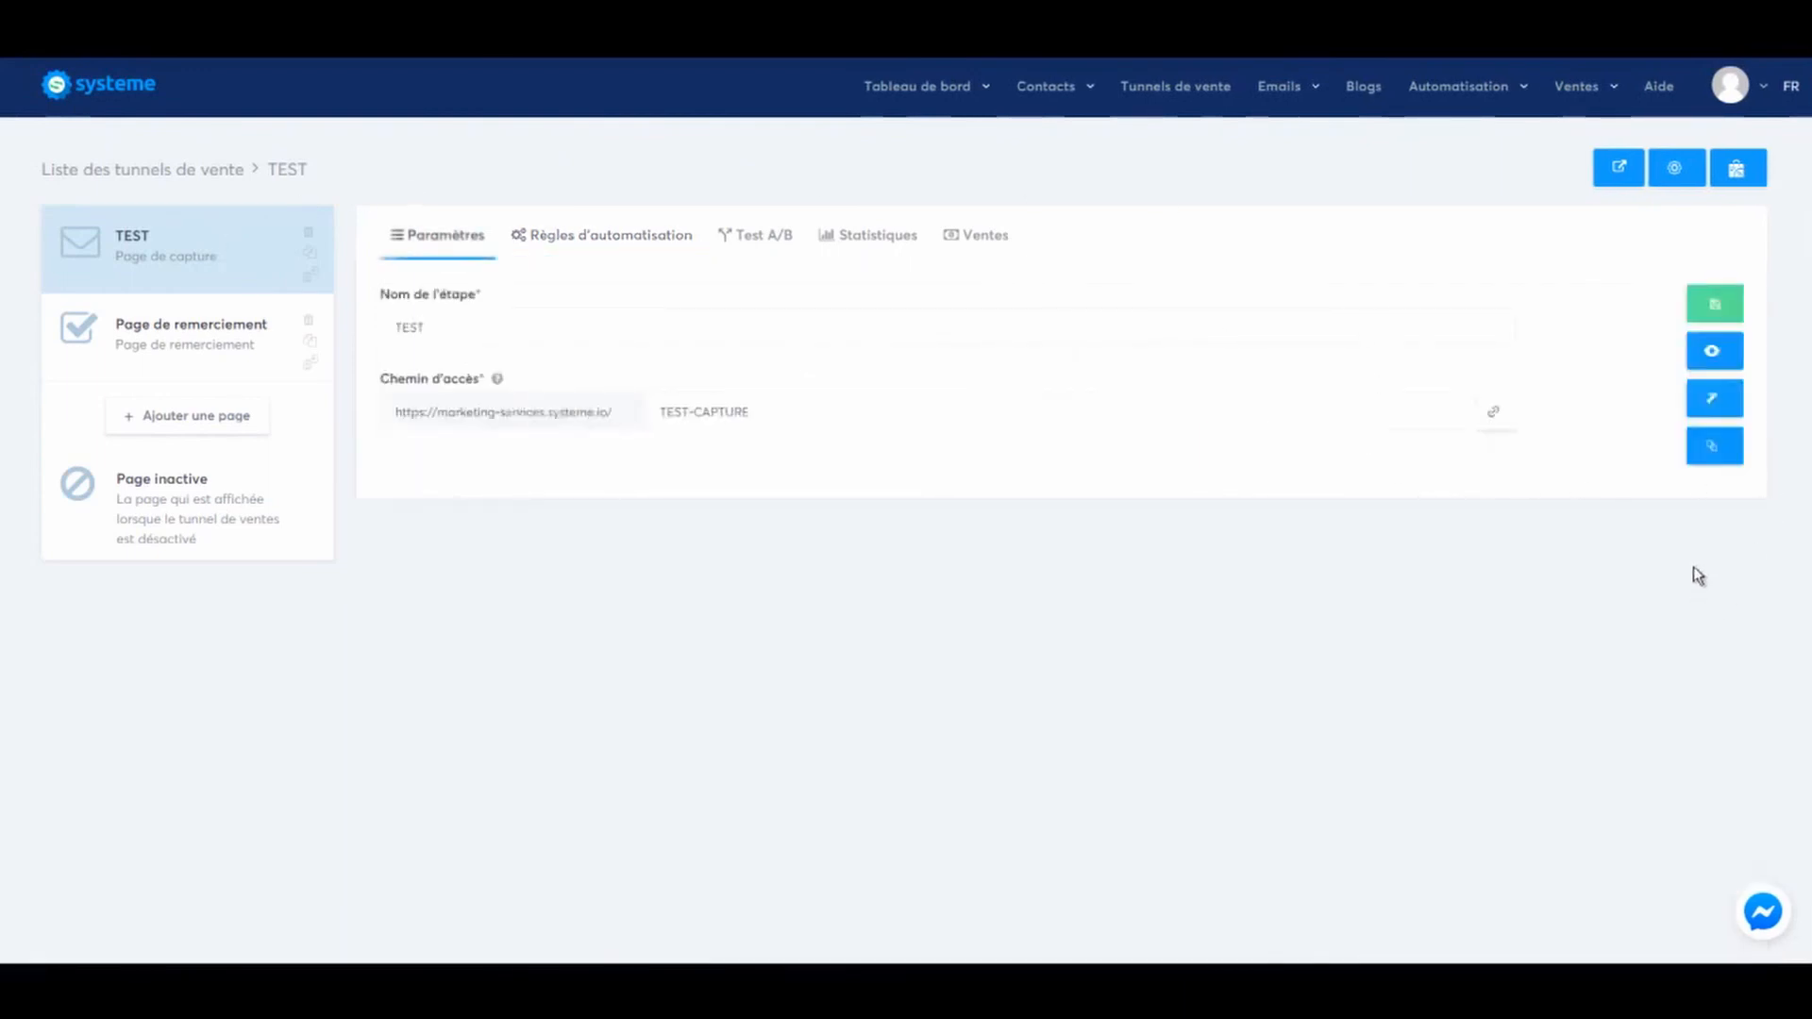
pyautogui.click(1718, 351)
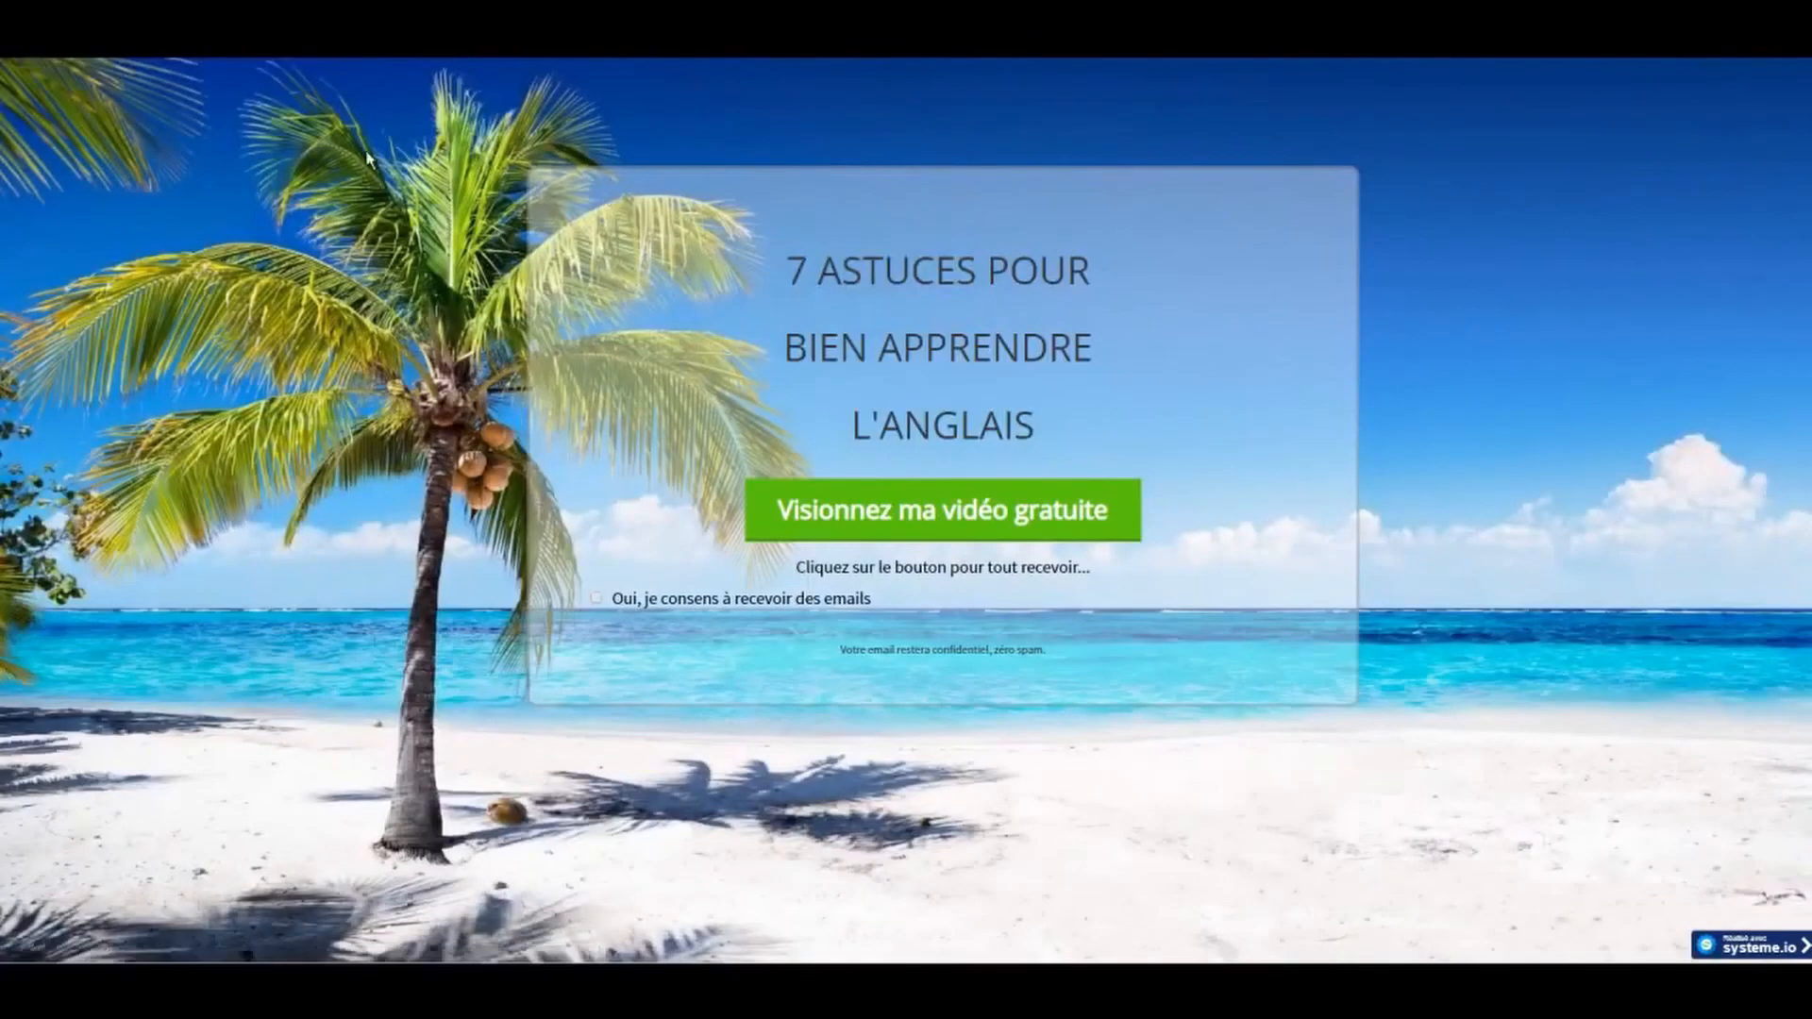